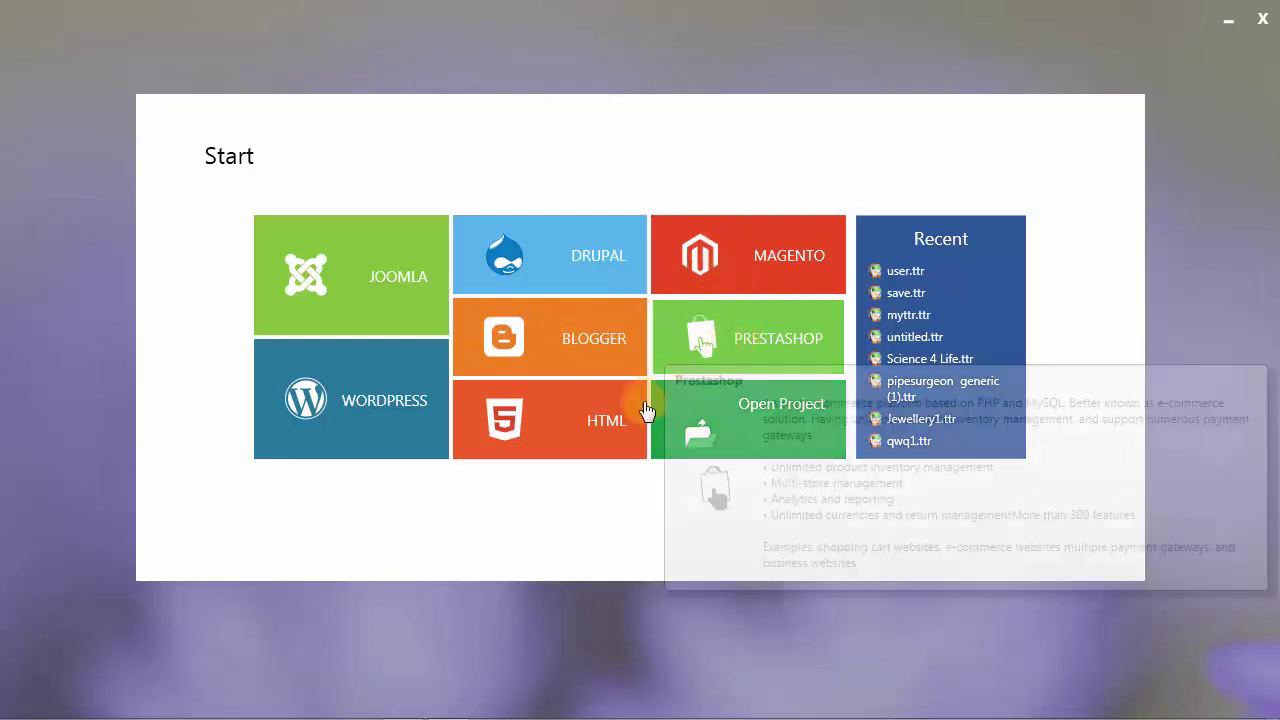
# Create a WordPress project from scratch, keeping the default colors and Arial 14 typography
pyautogui.moveTo(582, 441)
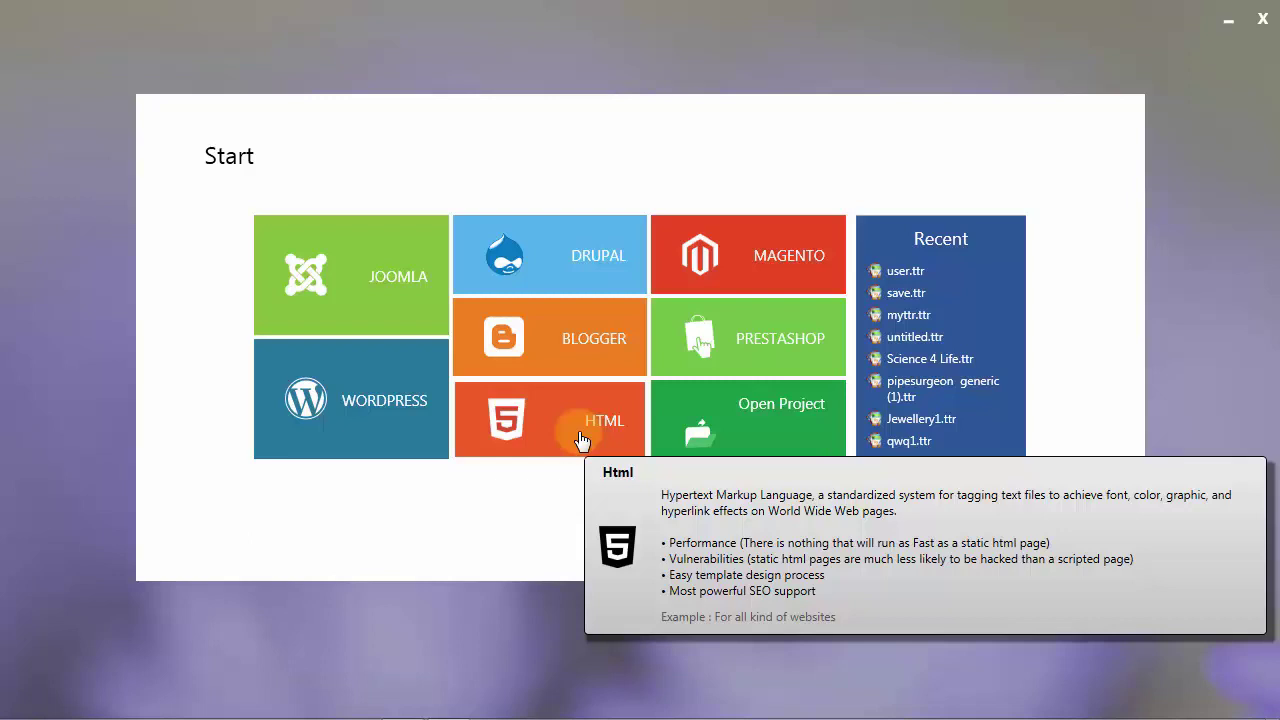
pyautogui.click(370, 404)
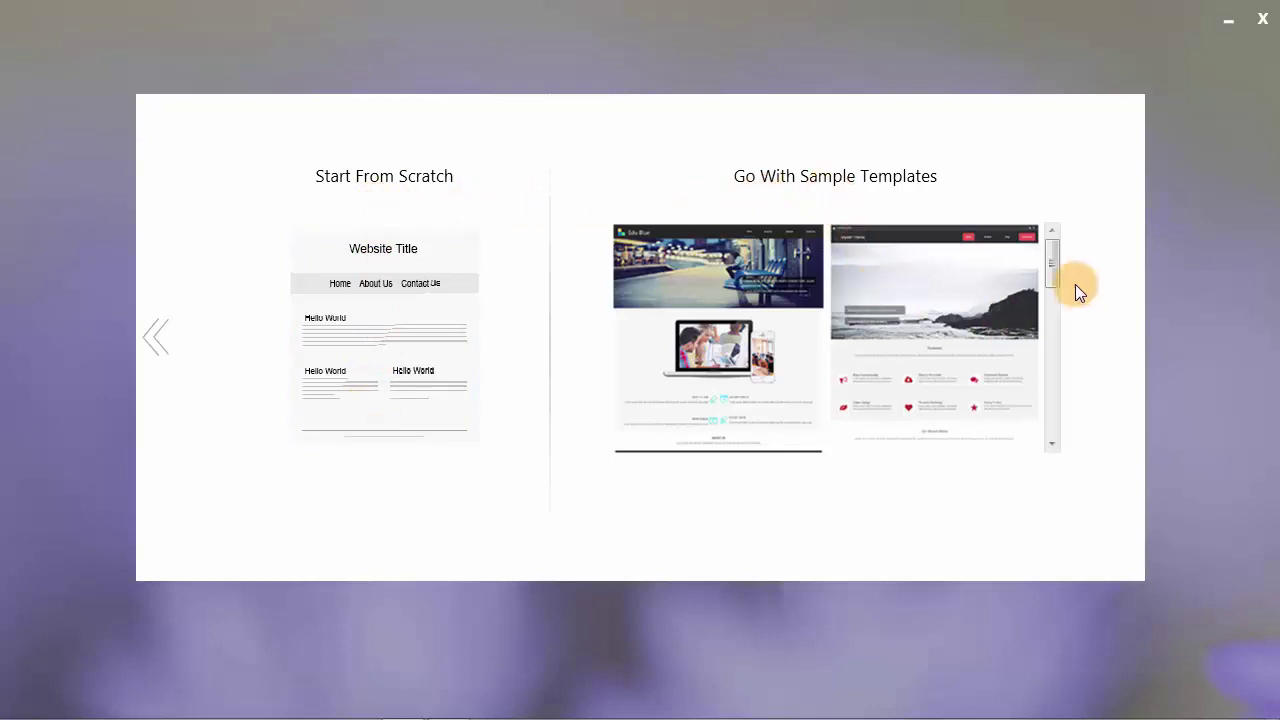
pyautogui.moveTo(1054, 286); pyautogui.dragTo(1044, 256)
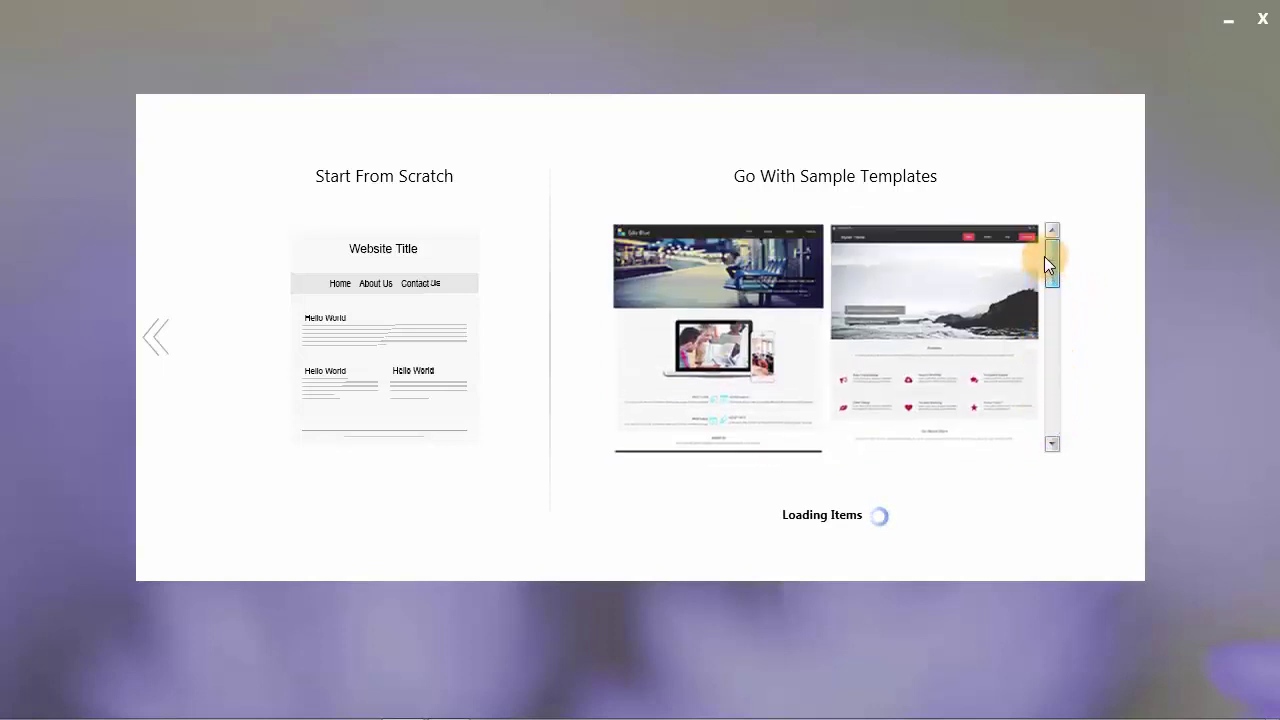
pyautogui.click(384, 390)
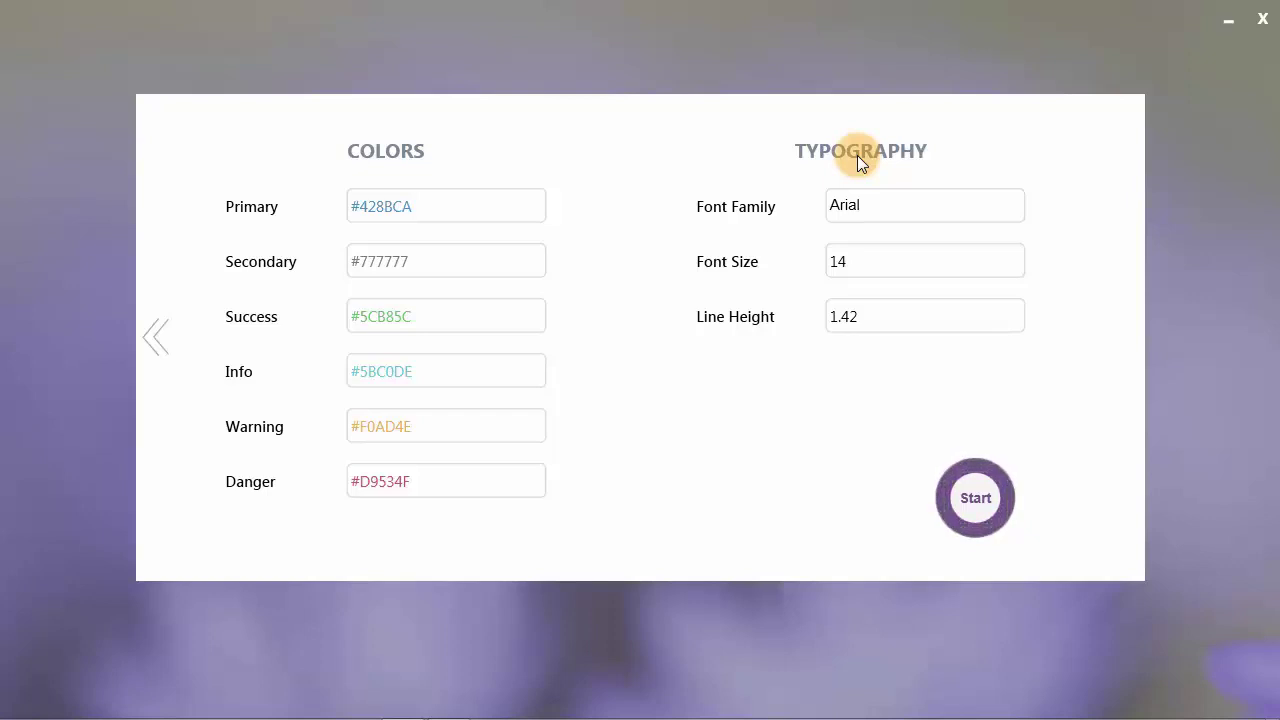
pyautogui.click(971, 498)
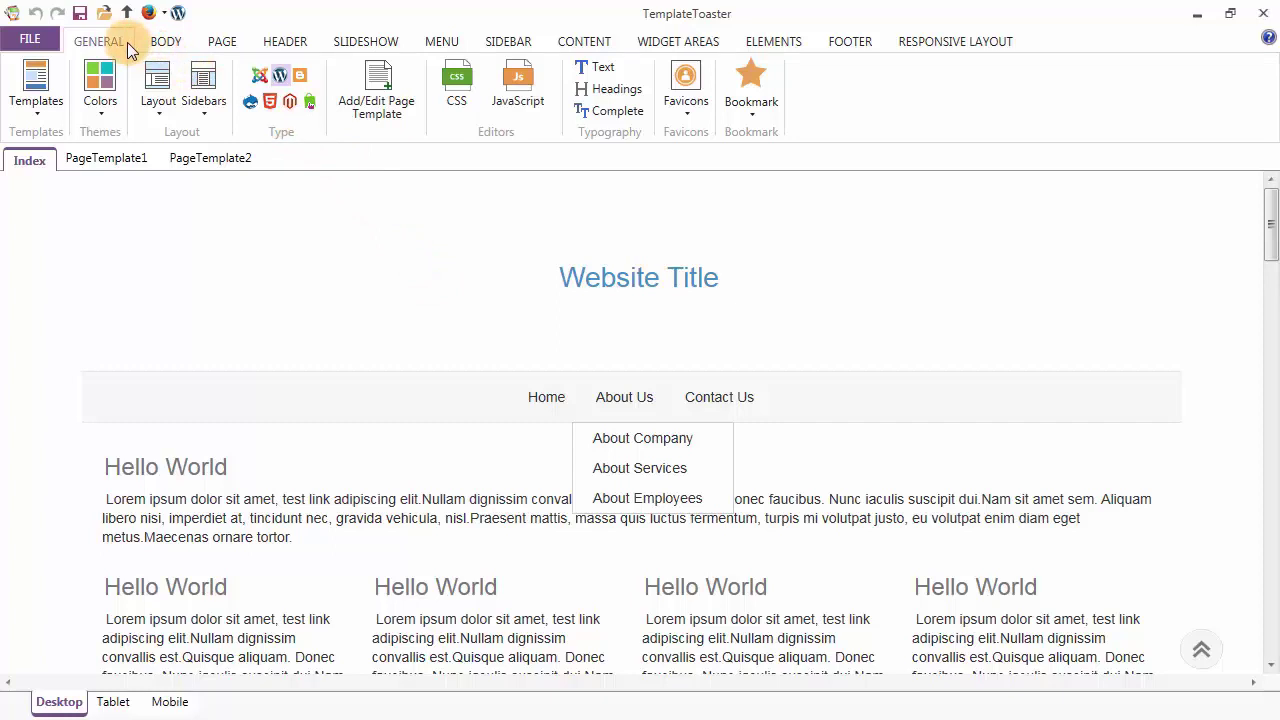
# Examine the available sample templates, color schemes, layout arrangements and sidebar options for the theme
pyautogui.click(36, 90)
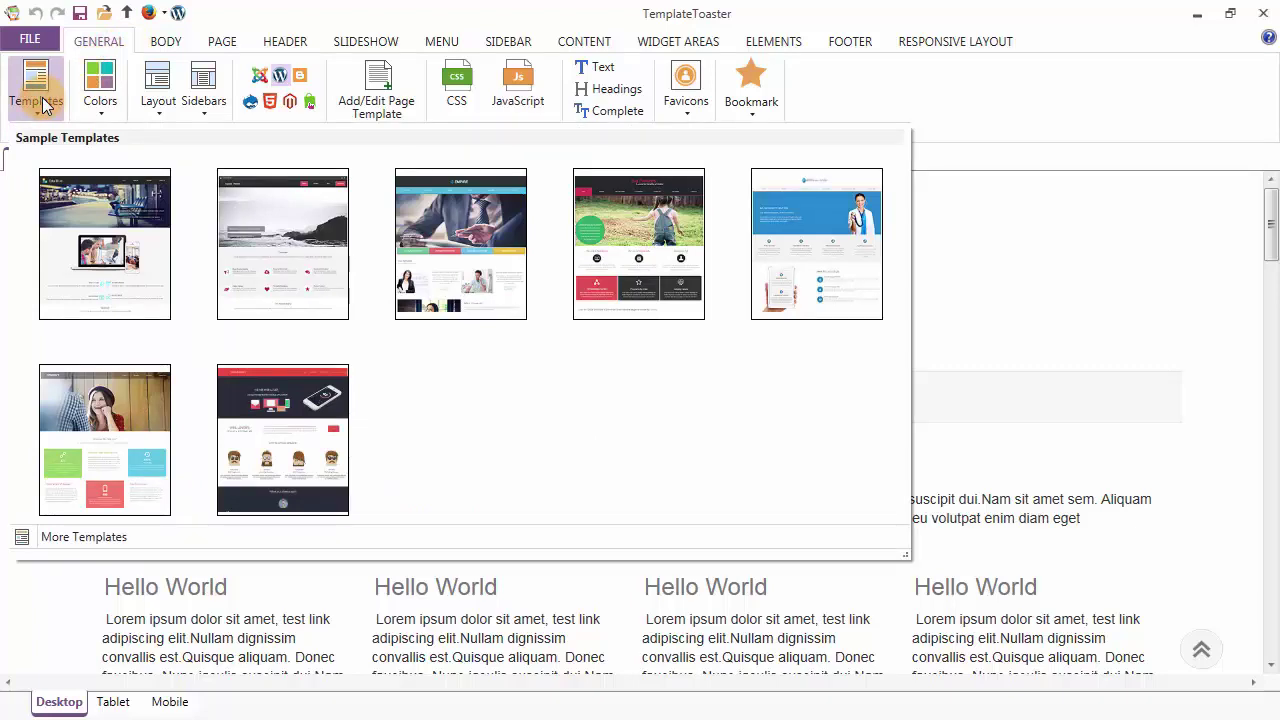
pyautogui.click(40, 100)
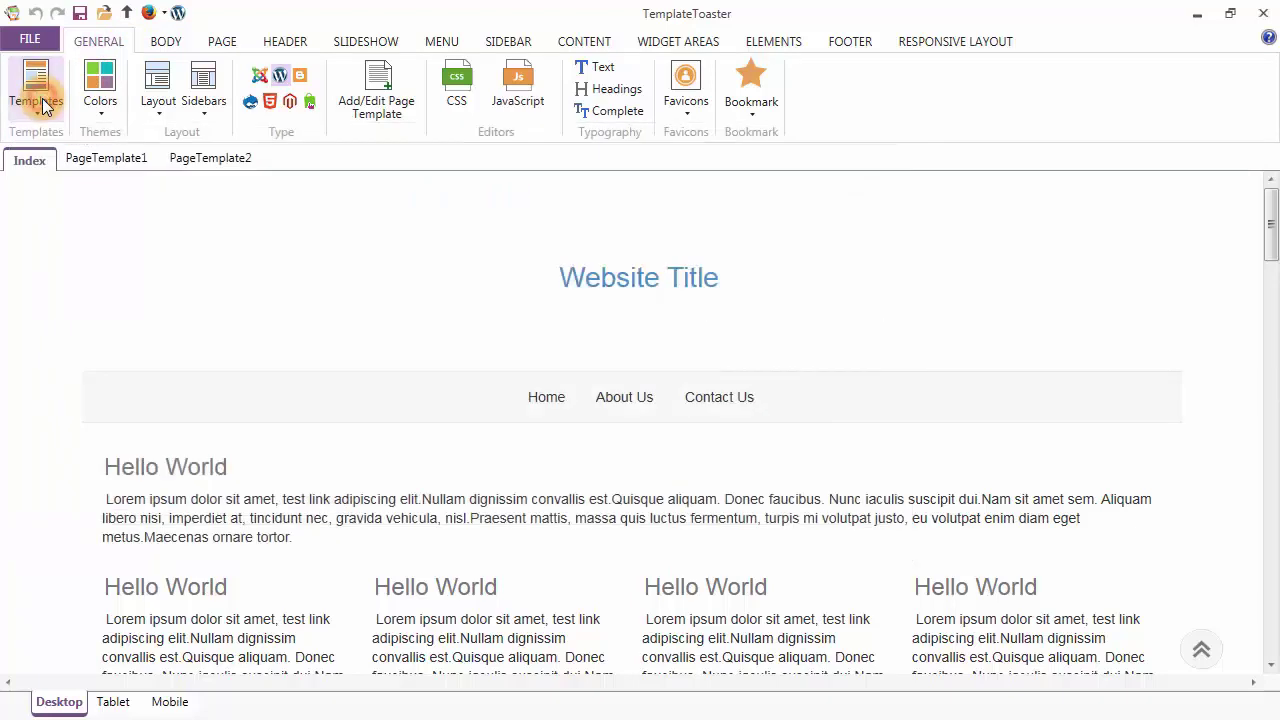
pyautogui.click(102, 100)
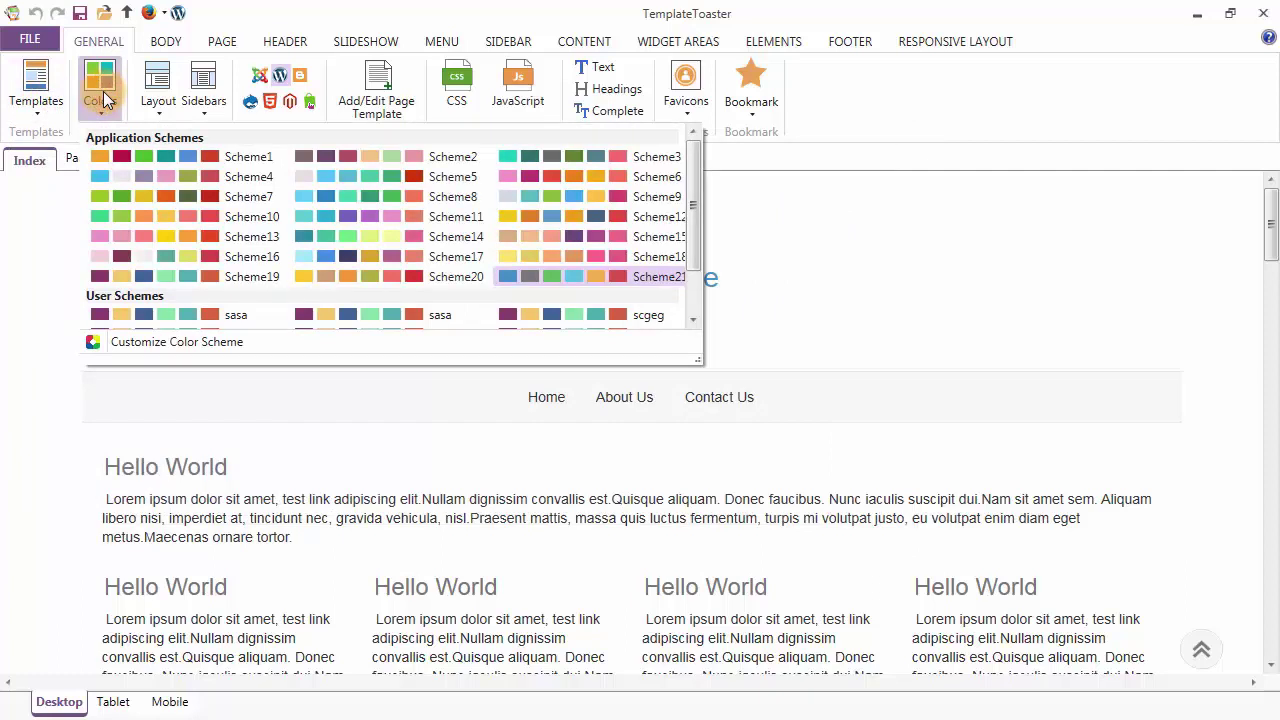
pyautogui.click(105, 100)
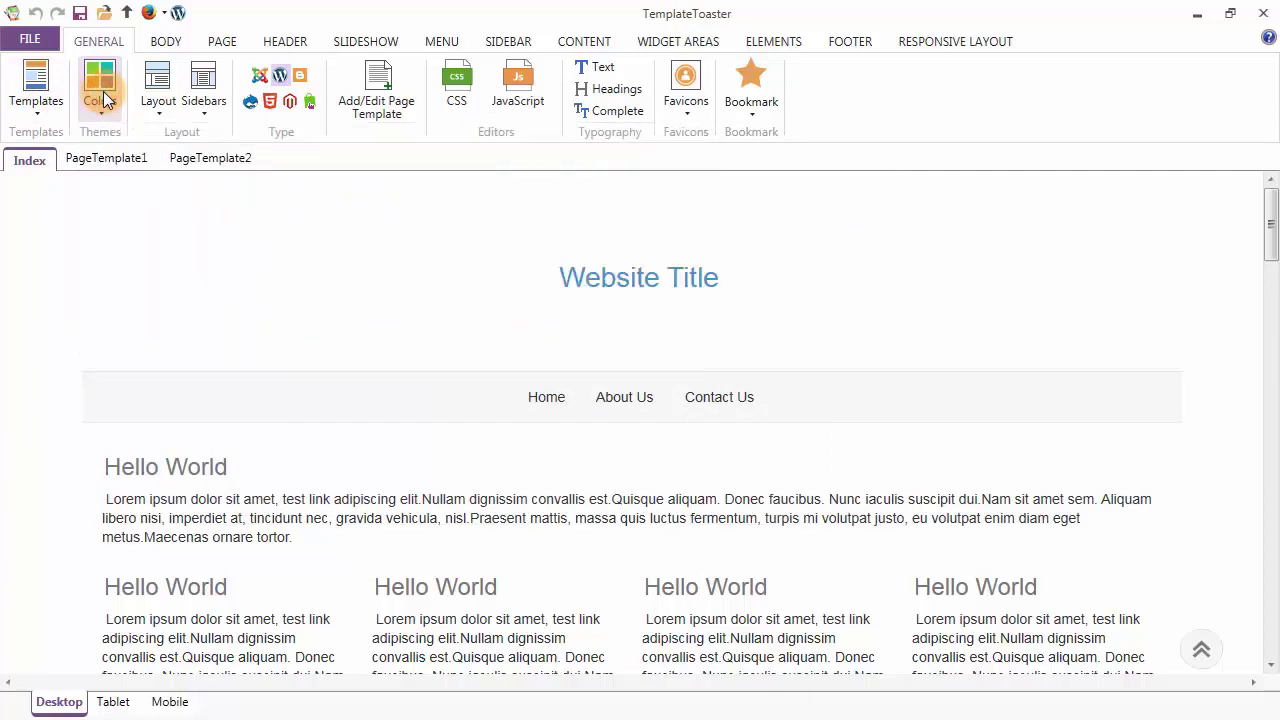
pyautogui.click(157, 98)
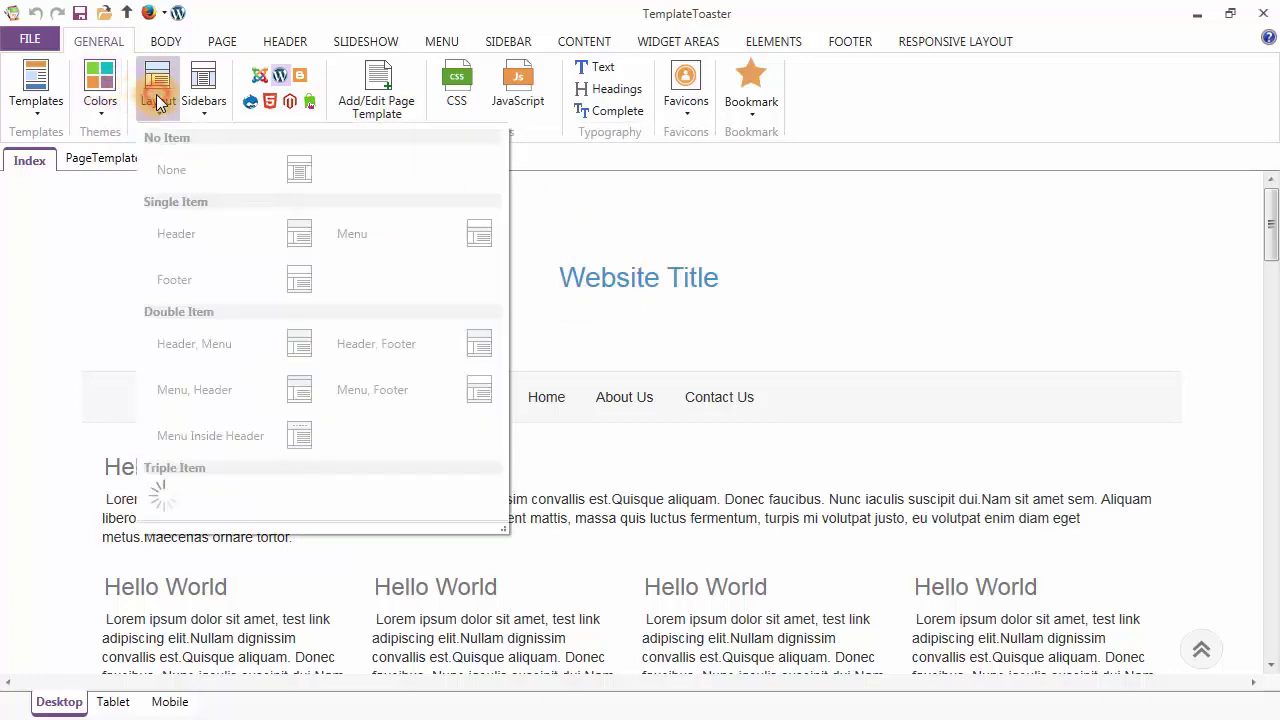
pyautogui.click(157, 100)
pyautogui.click(201, 95)
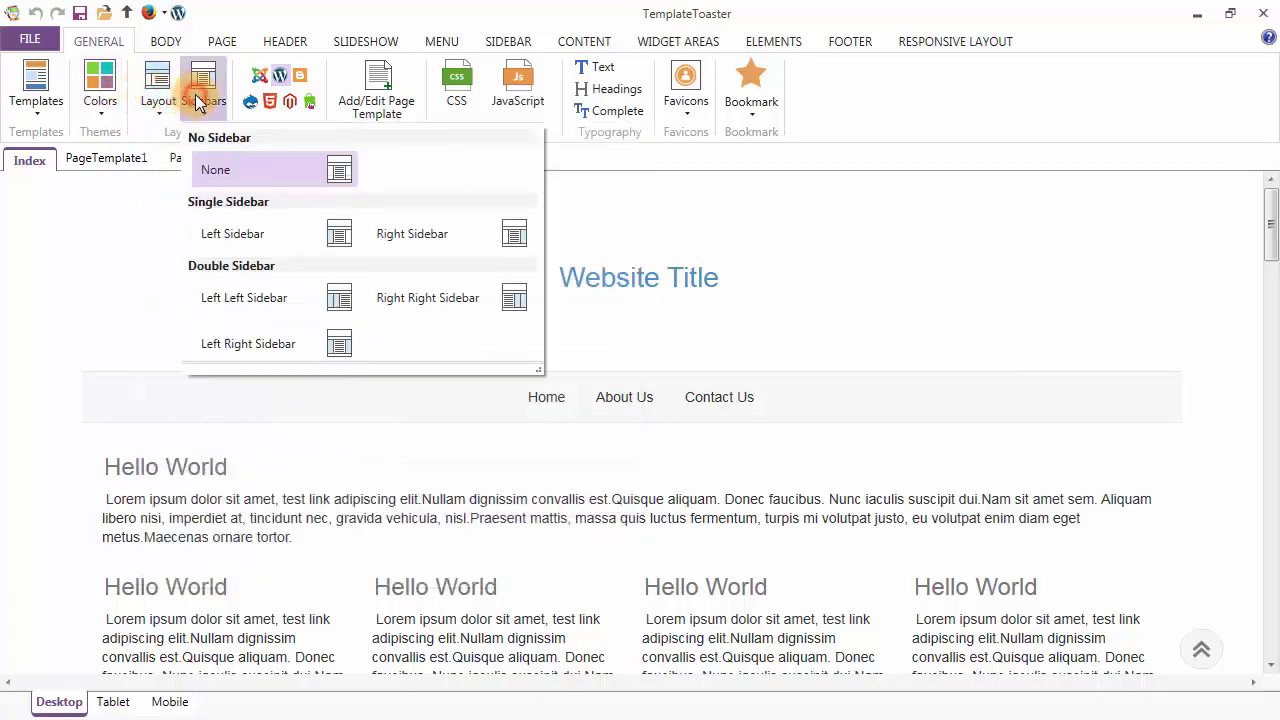
pyautogui.click(197, 103)
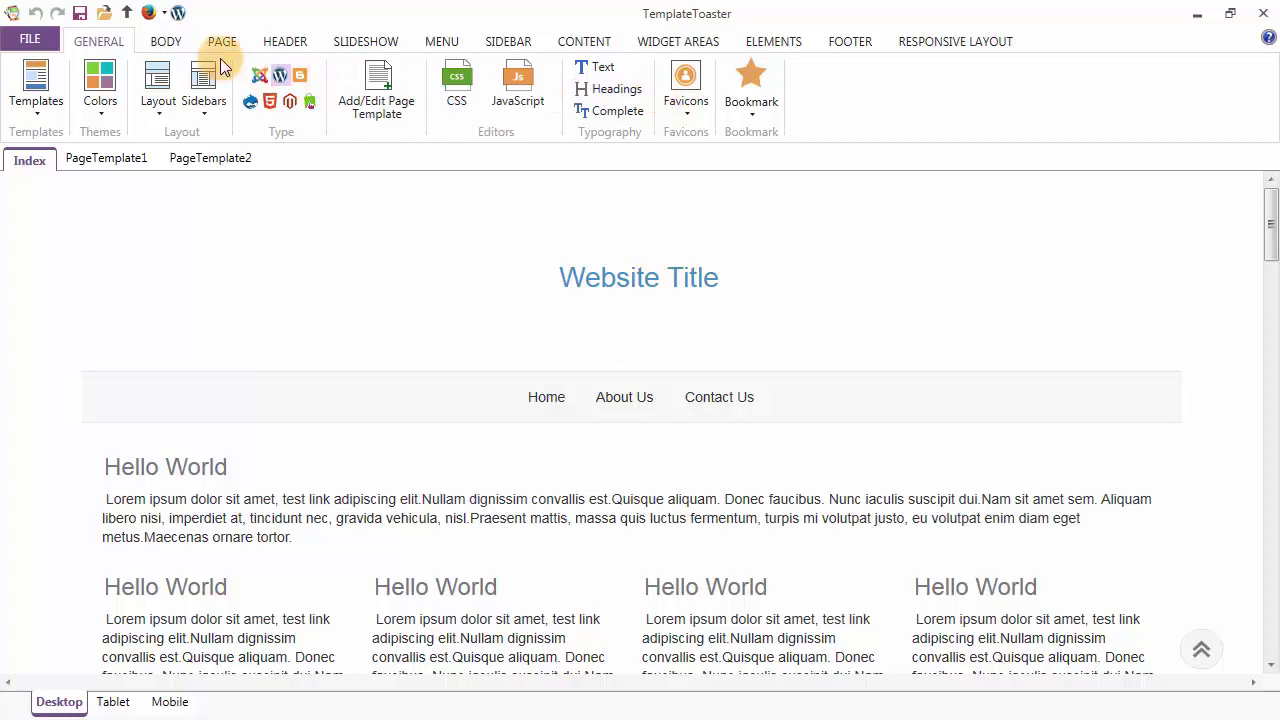
# Set the body background to the darkest grey shade of the white theme color
pyautogui.click(165, 46)
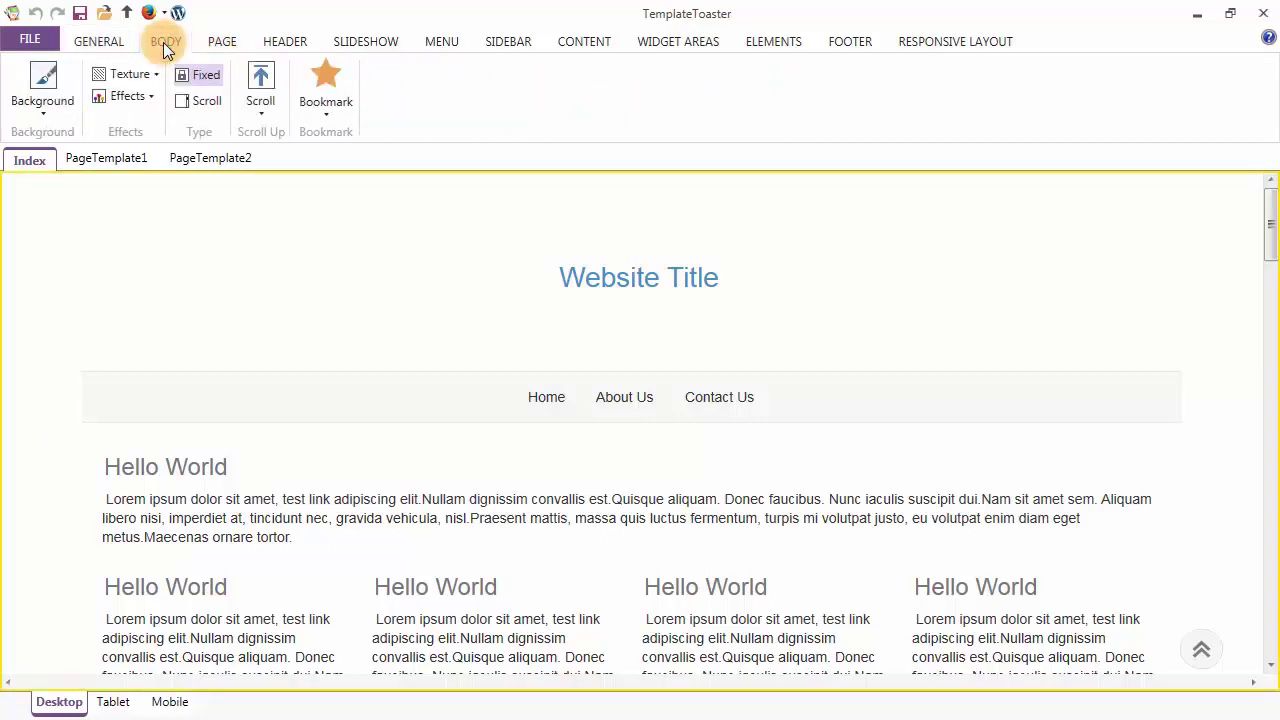
pyautogui.click(48, 96)
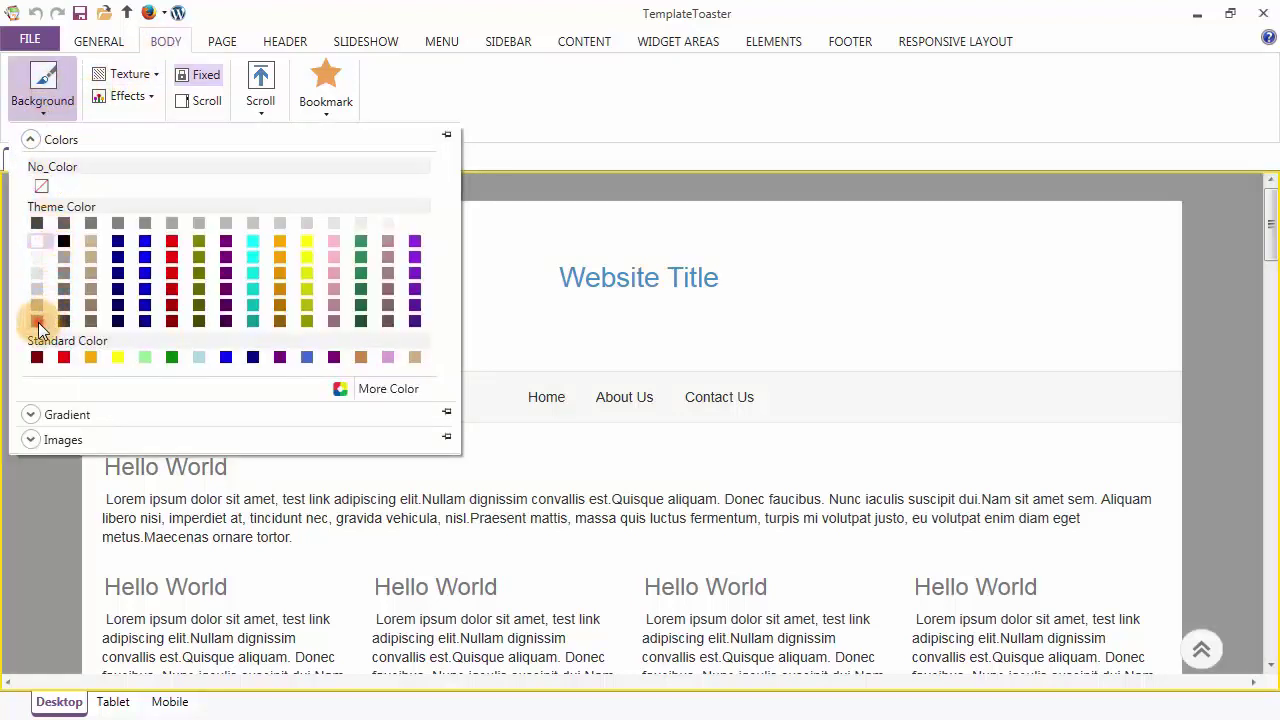
pyautogui.click(38, 321)
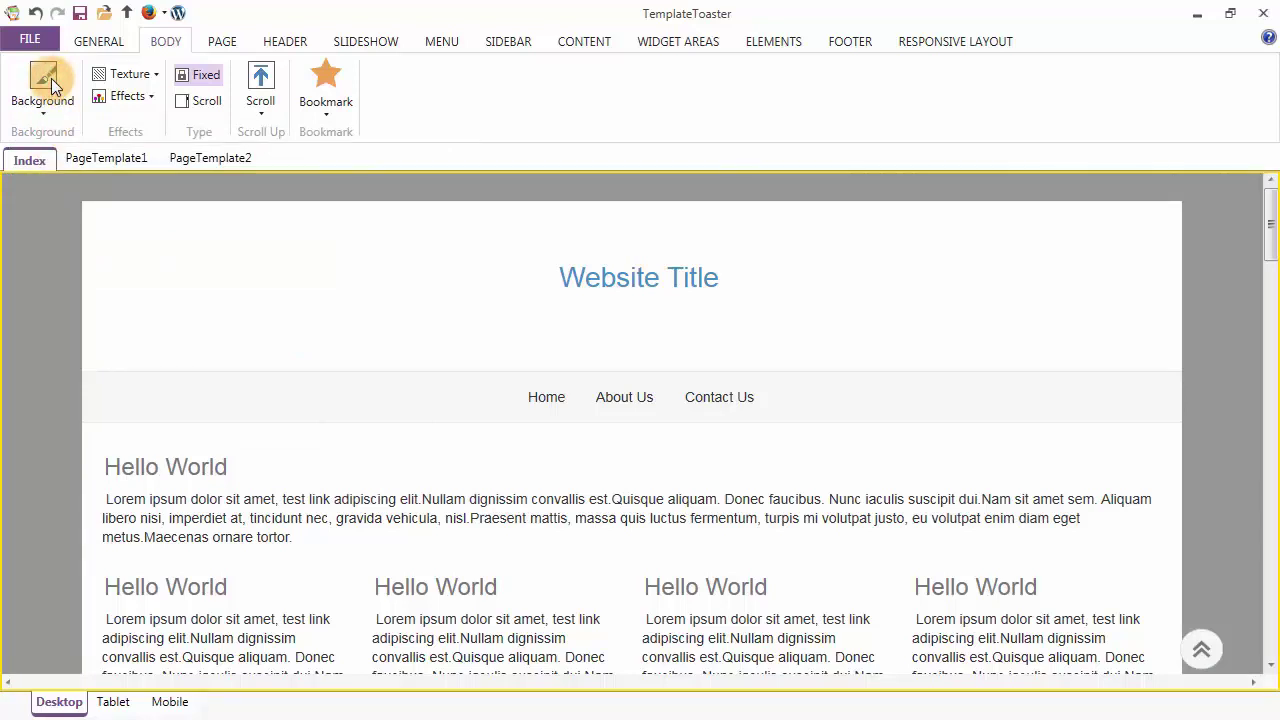
# Examine the gradient, image, texture, effect and scroll-up options available for the body
pyautogui.click(62, 405)
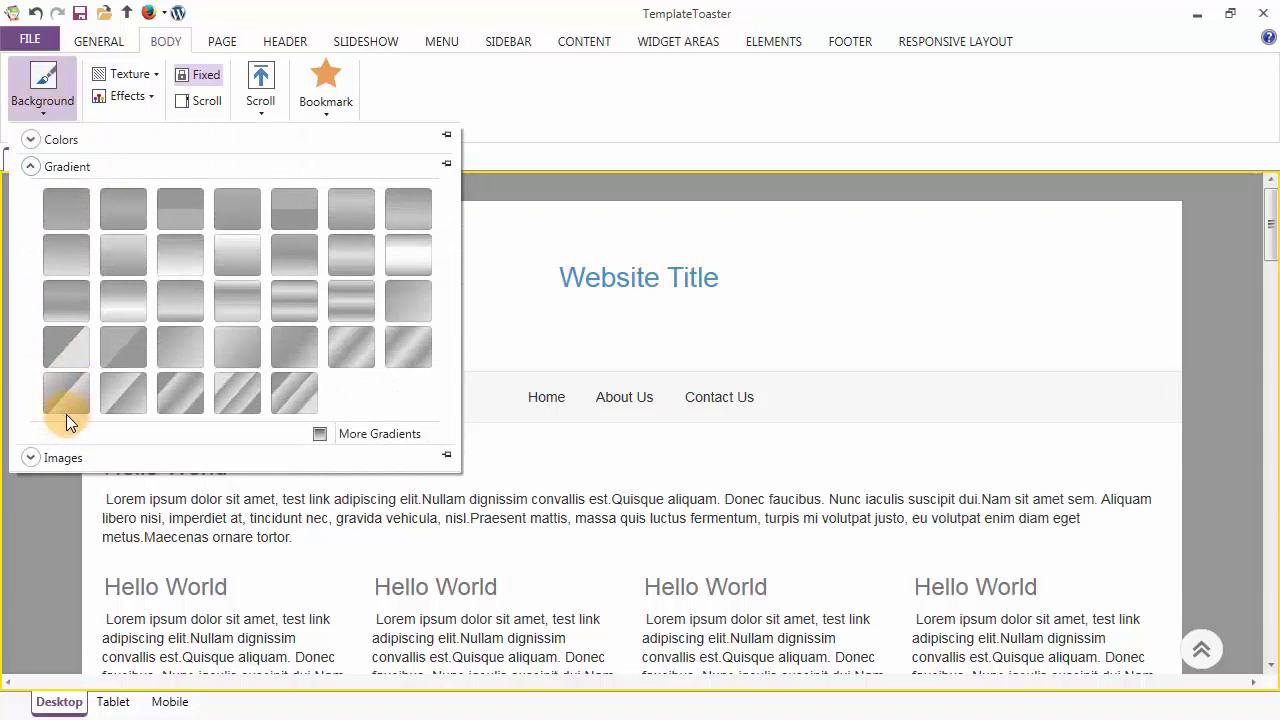
pyautogui.click(74, 450)
pyautogui.scroll(-2, 73, 455)
pyautogui.scroll(-3, 73, 455)
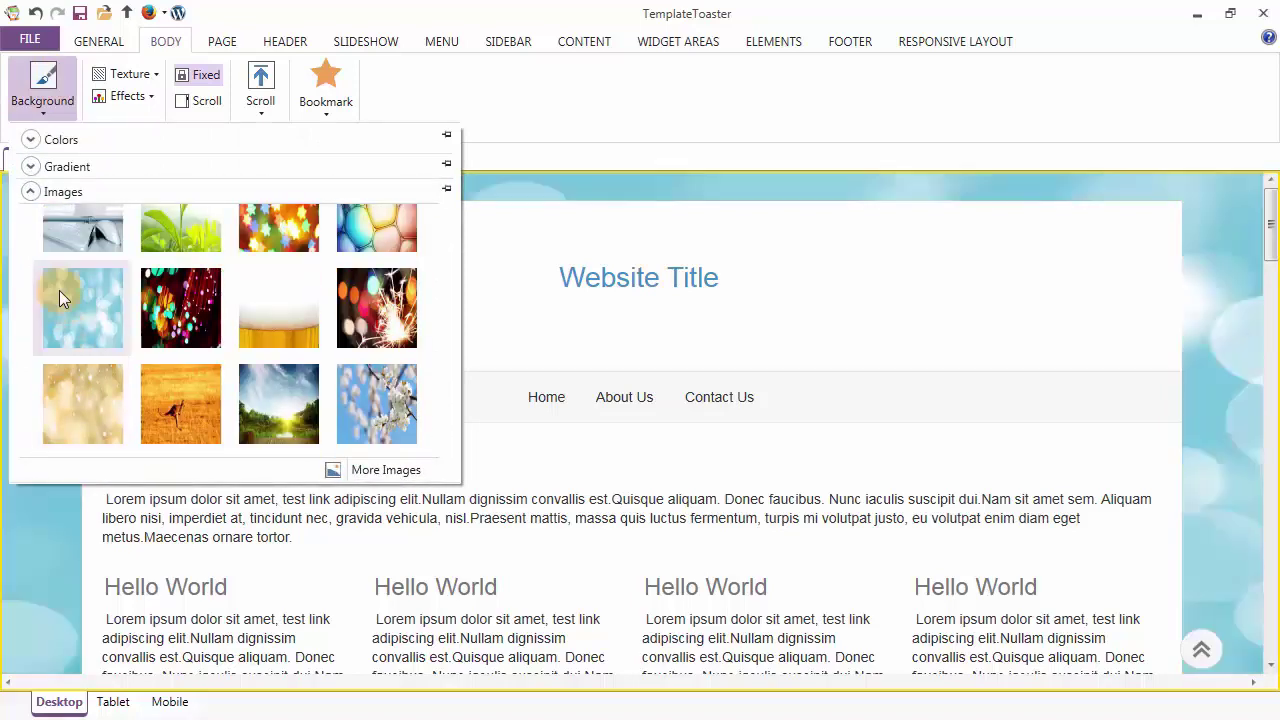
pyautogui.click(40, 94)
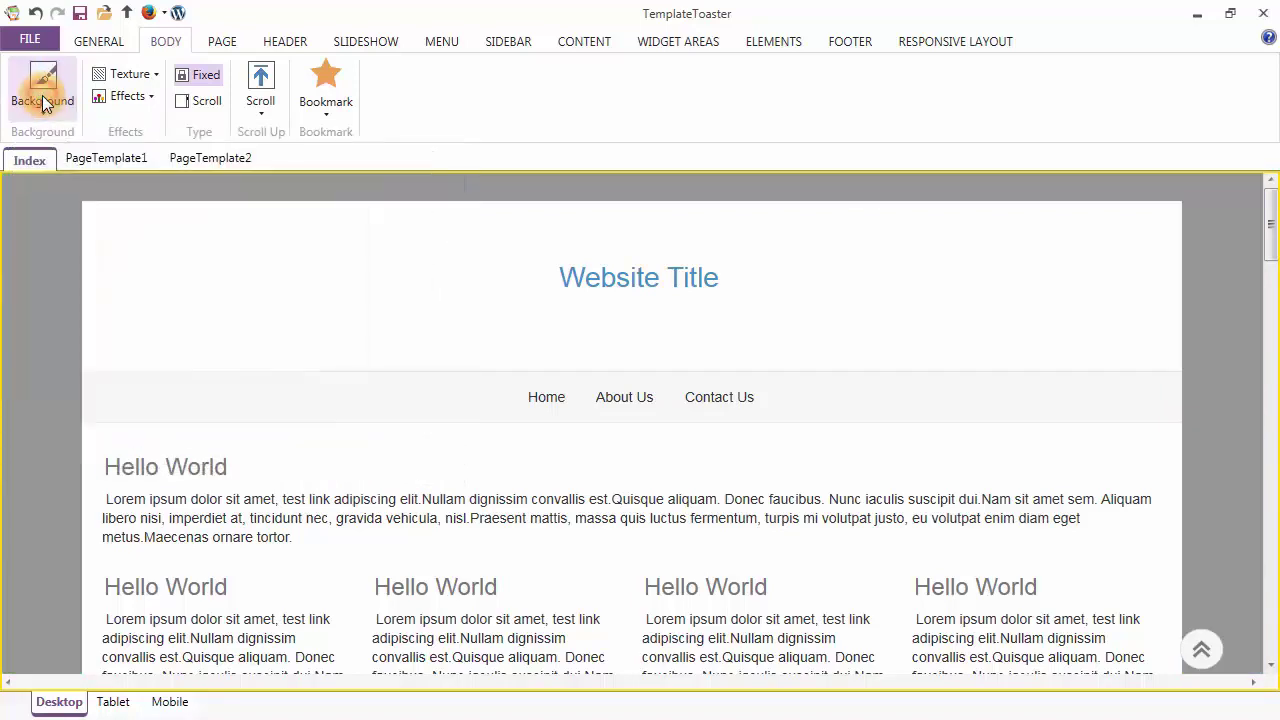
pyautogui.click(121, 76)
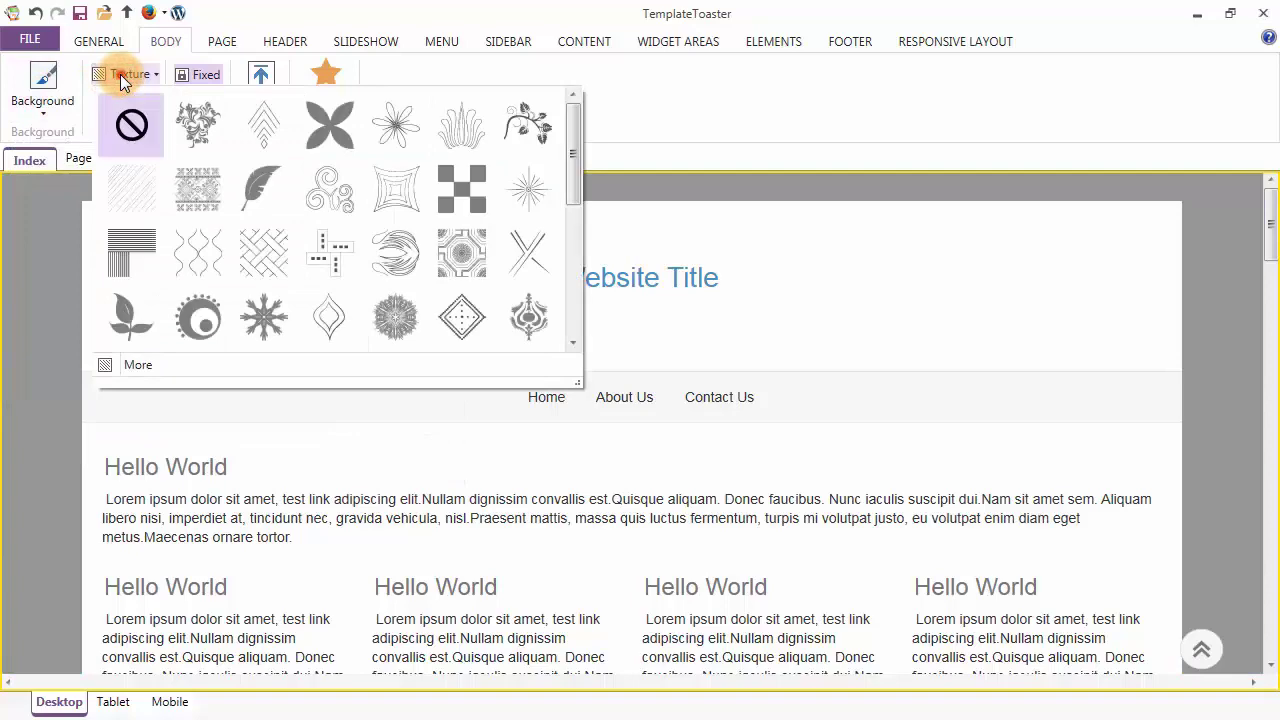
pyautogui.click(121, 76)
pyautogui.click(118, 102)
pyautogui.click(118, 102)
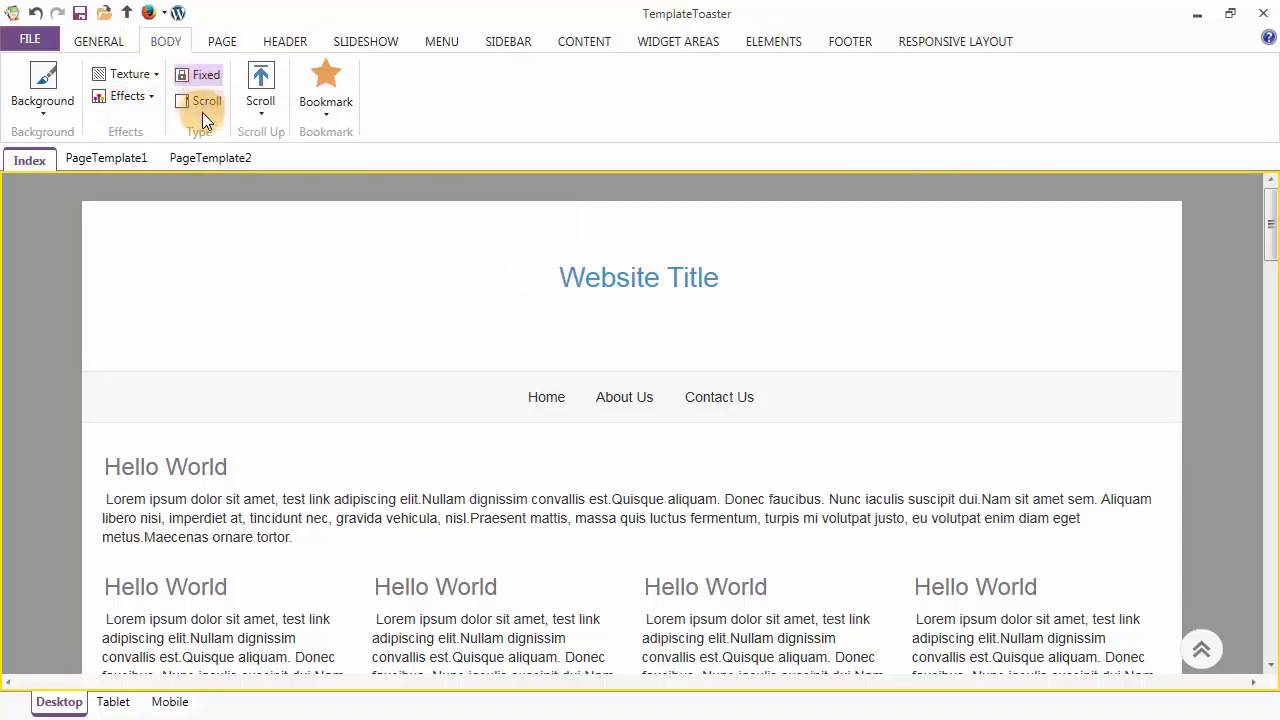
pyautogui.click(259, 104)
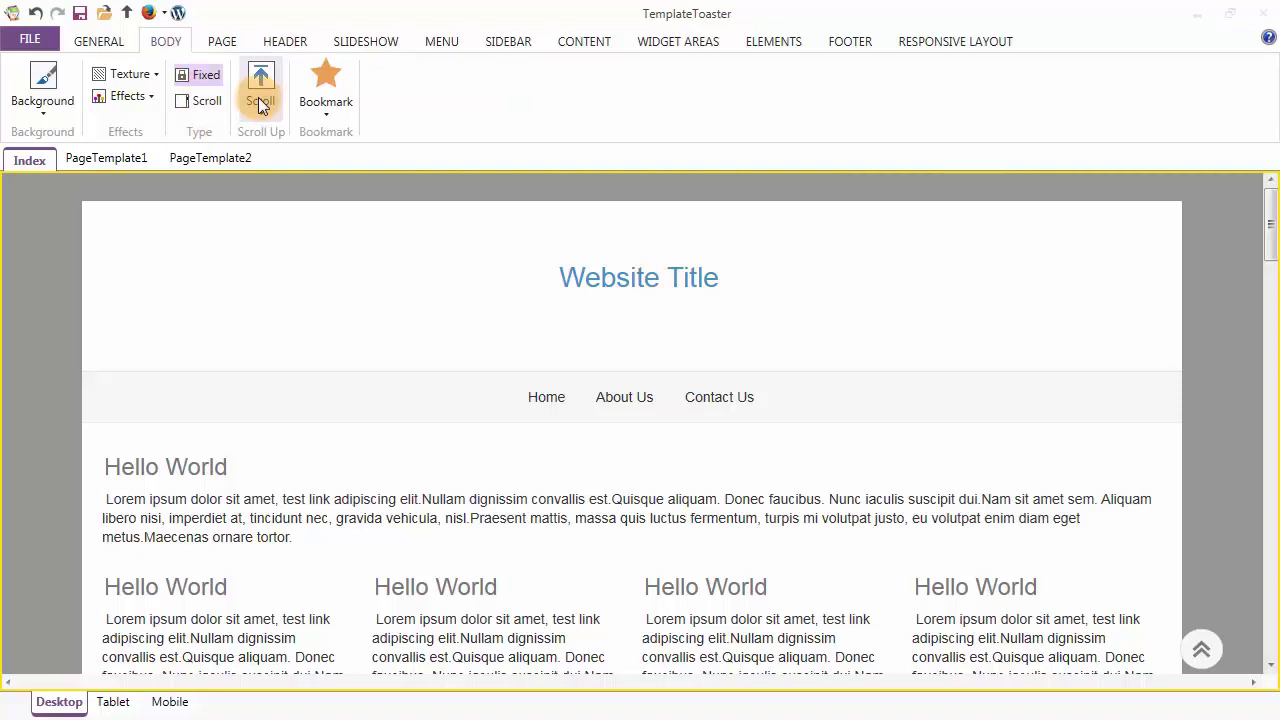
# Examine the page's layout type, width, margin and border options, including border thickness and radius
pyautogui.click(229, 44)
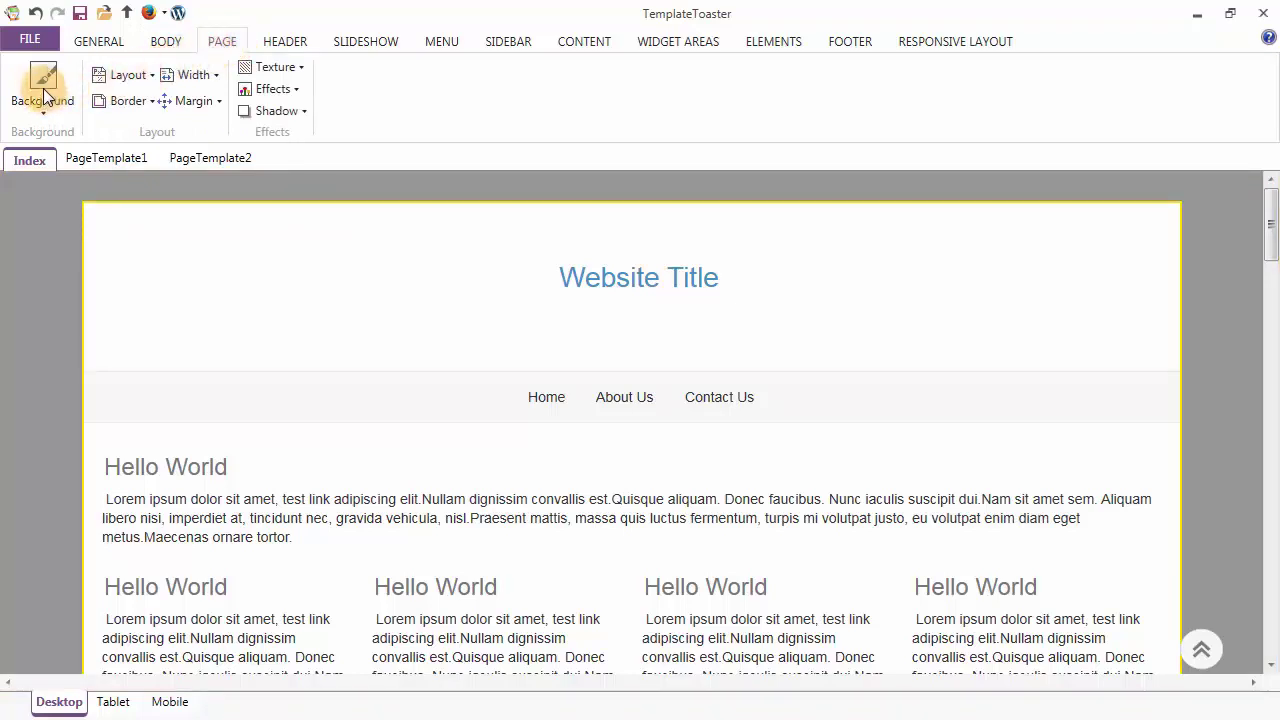
pyautogui.click(131, 75)
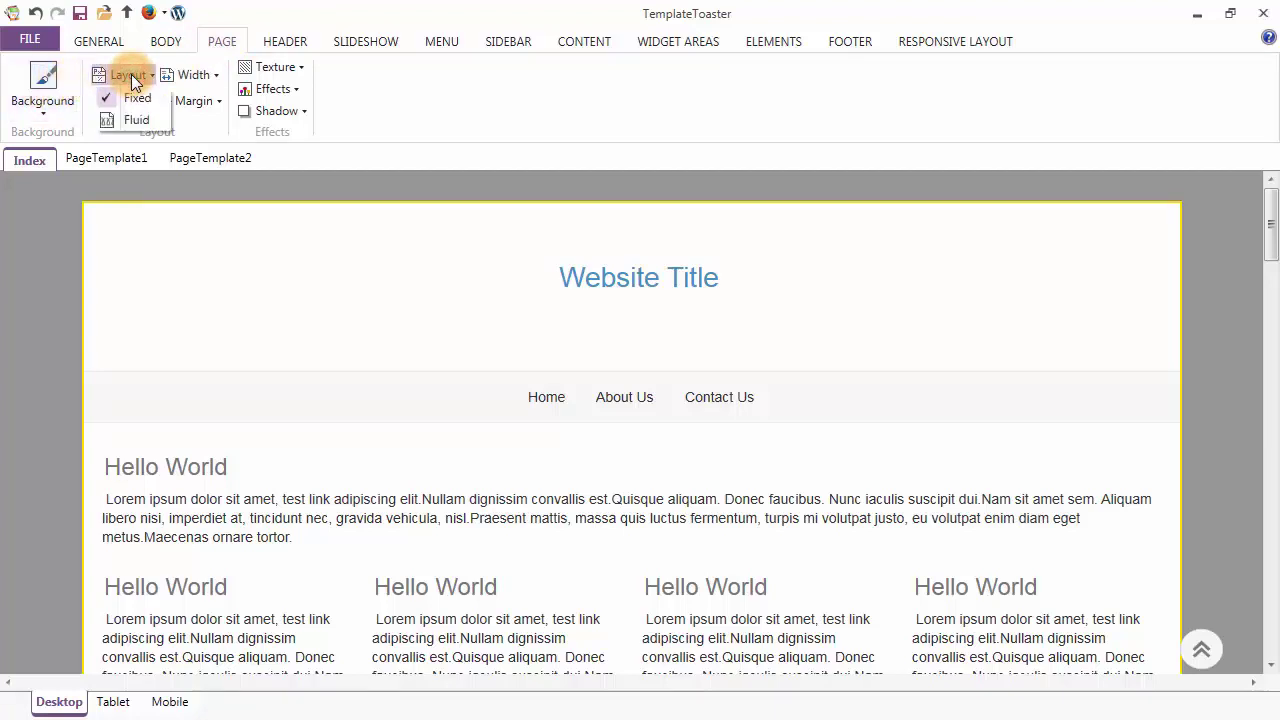
pyautogui.click(131, 74)
pyautogui.click(193, 74)
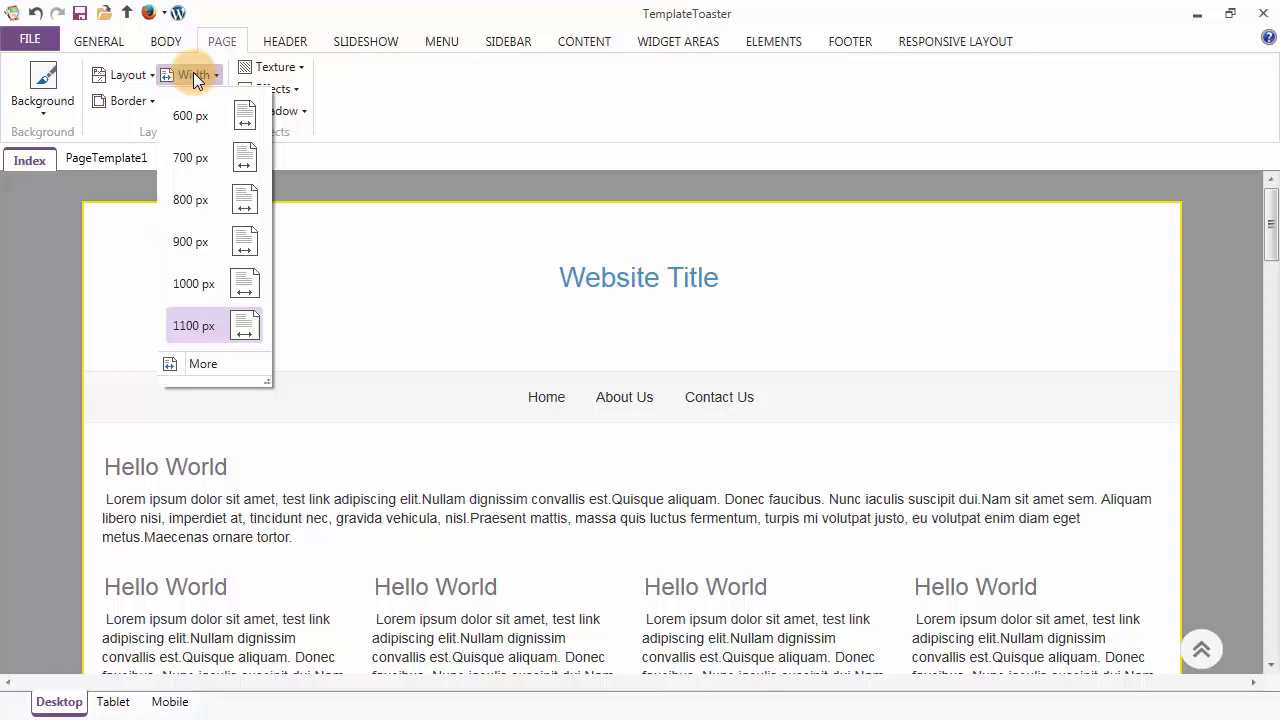
pyautogui.click(193, 75)
pyautogui.click(194, 101)
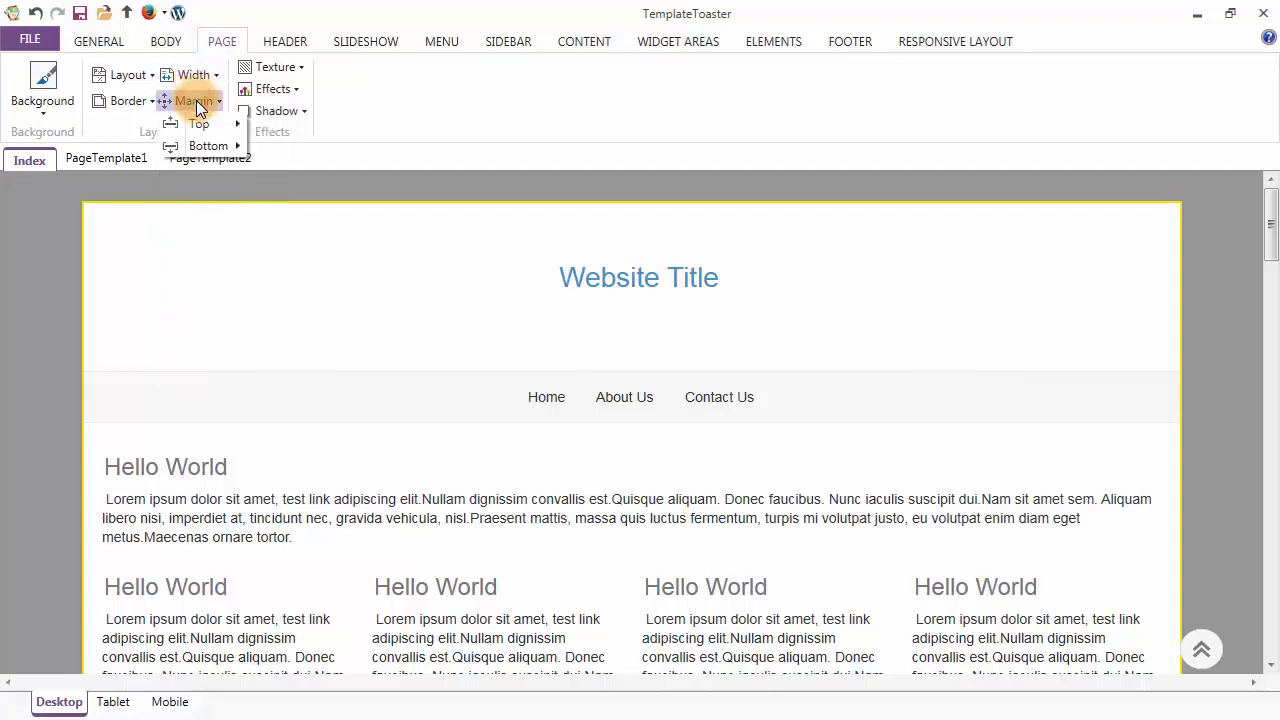
pyautogui.click(196, 98)
pyautogui.click(109, 103)
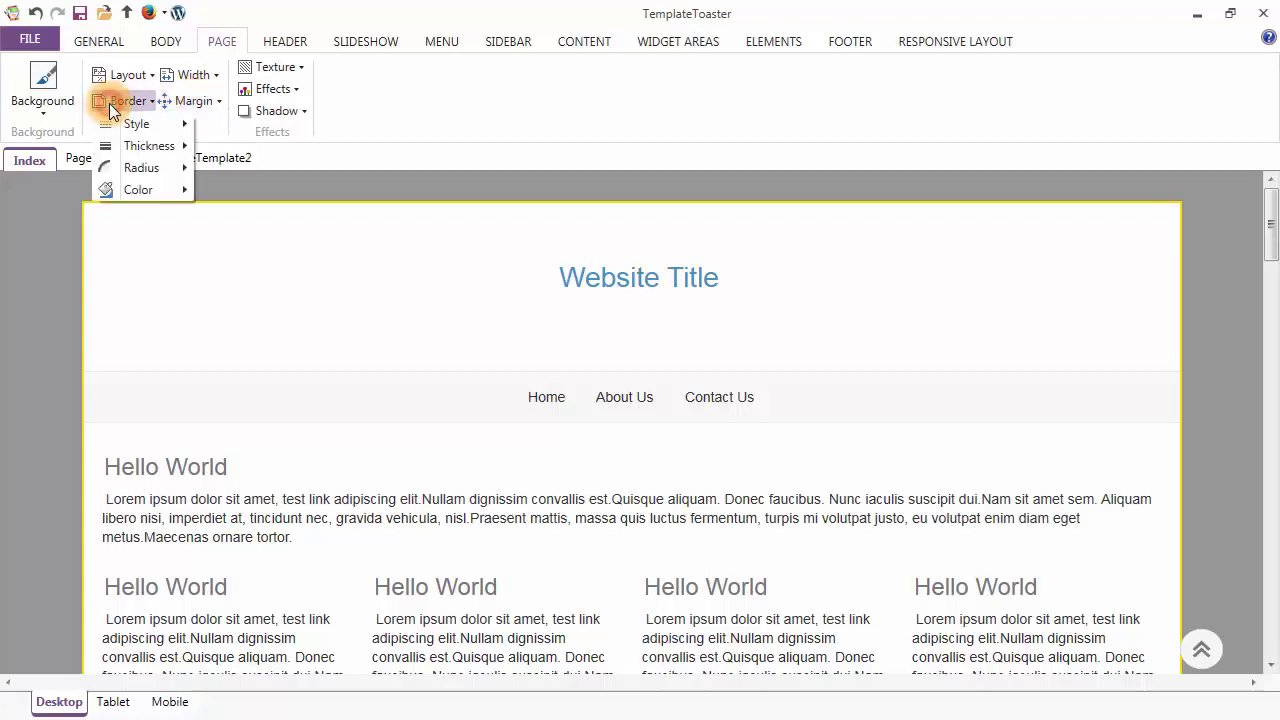
pyautogui.moveTo(113, 121)
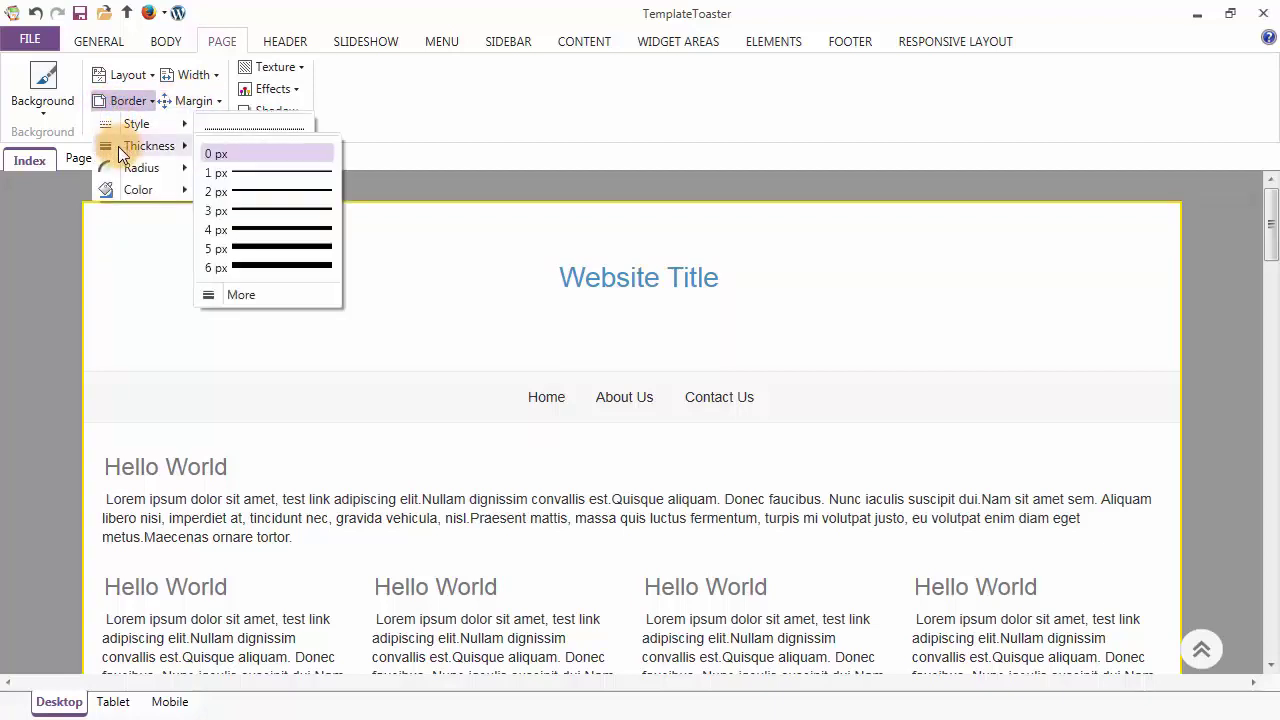
pyautogui.moveTo(127, 172)
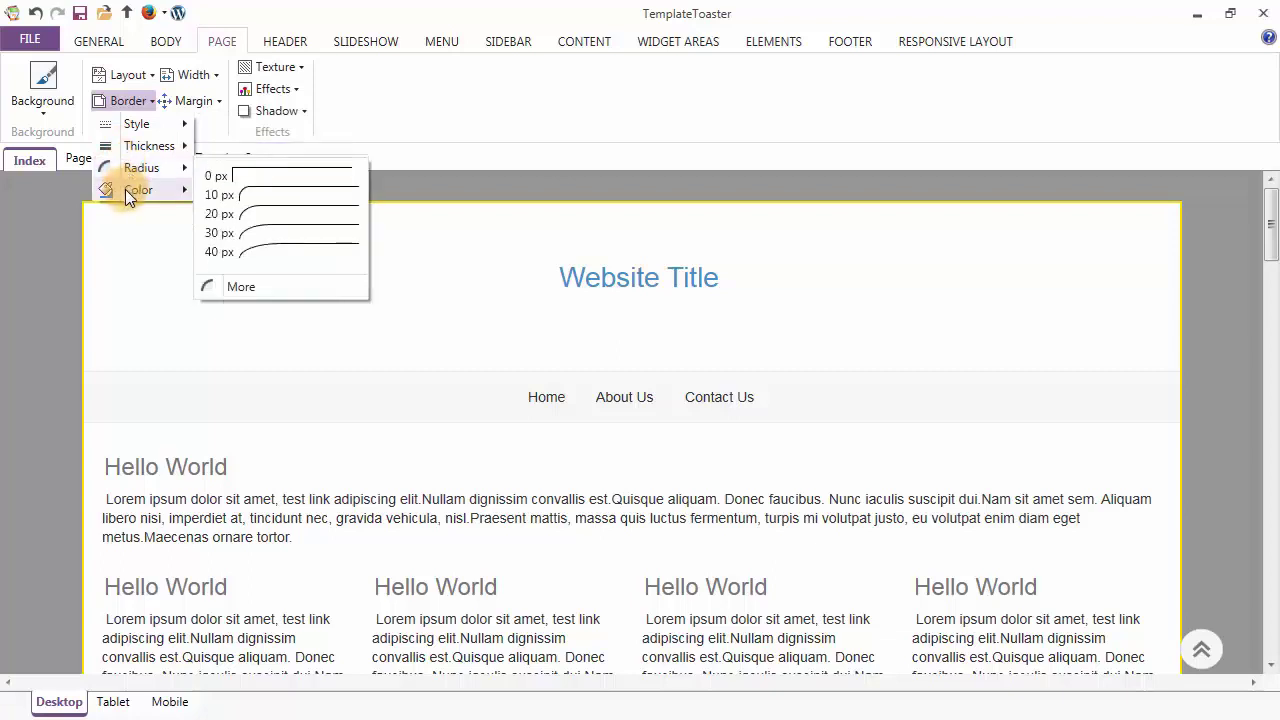
pyautogui.click(125, 104)
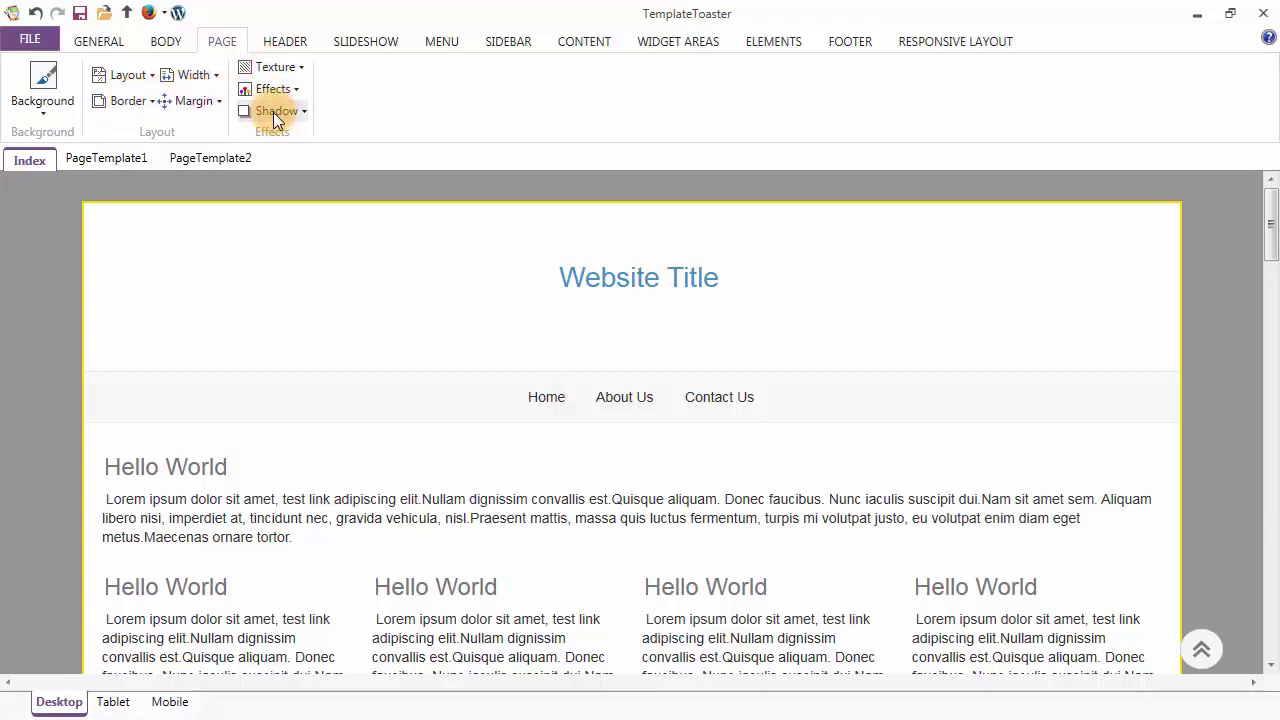
# Review the header presets and add the foreground image of the smiling dark-haired woman to the header
pyautogui.click(279, 45)
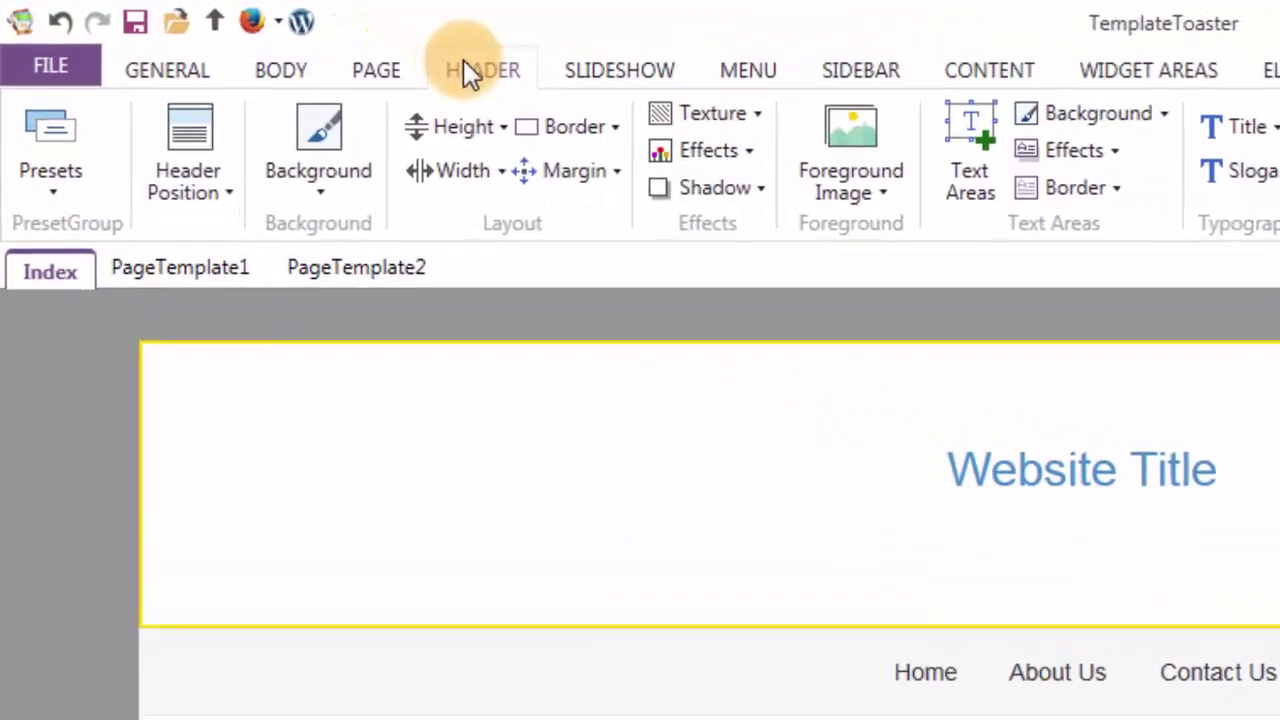
pyautogui.click(48, 149)
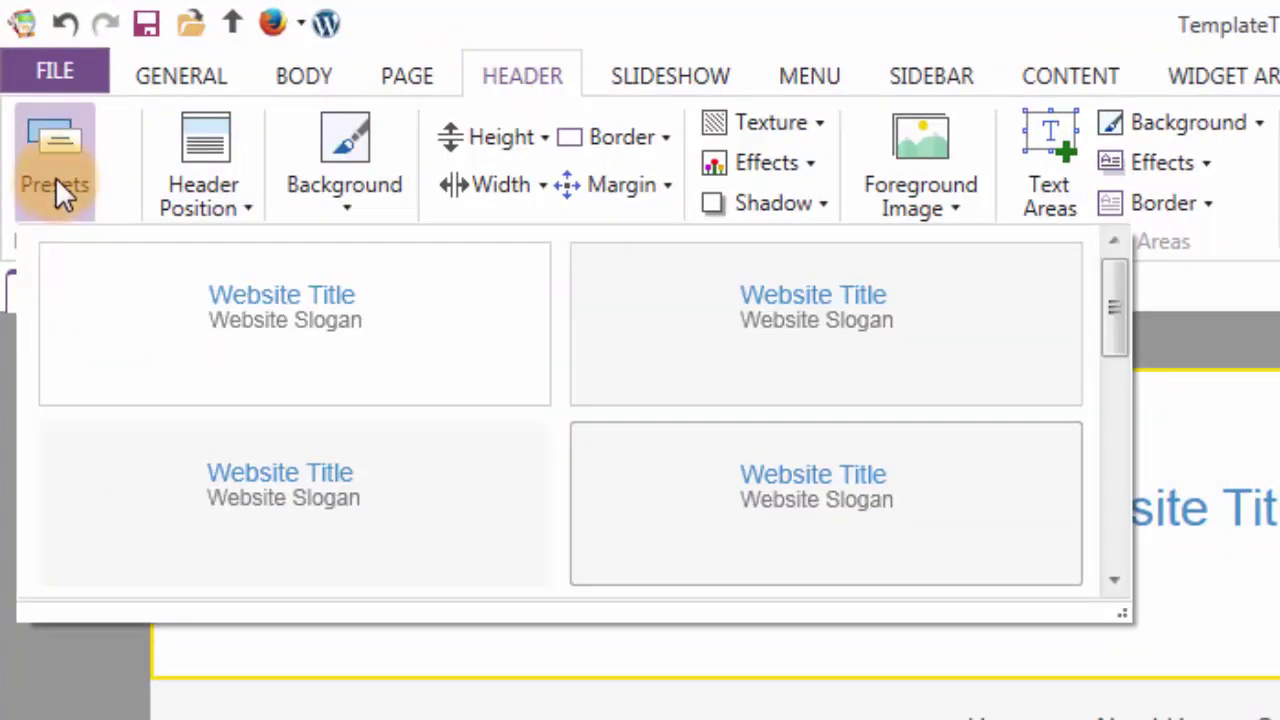
pyautogui.click(55, 178)
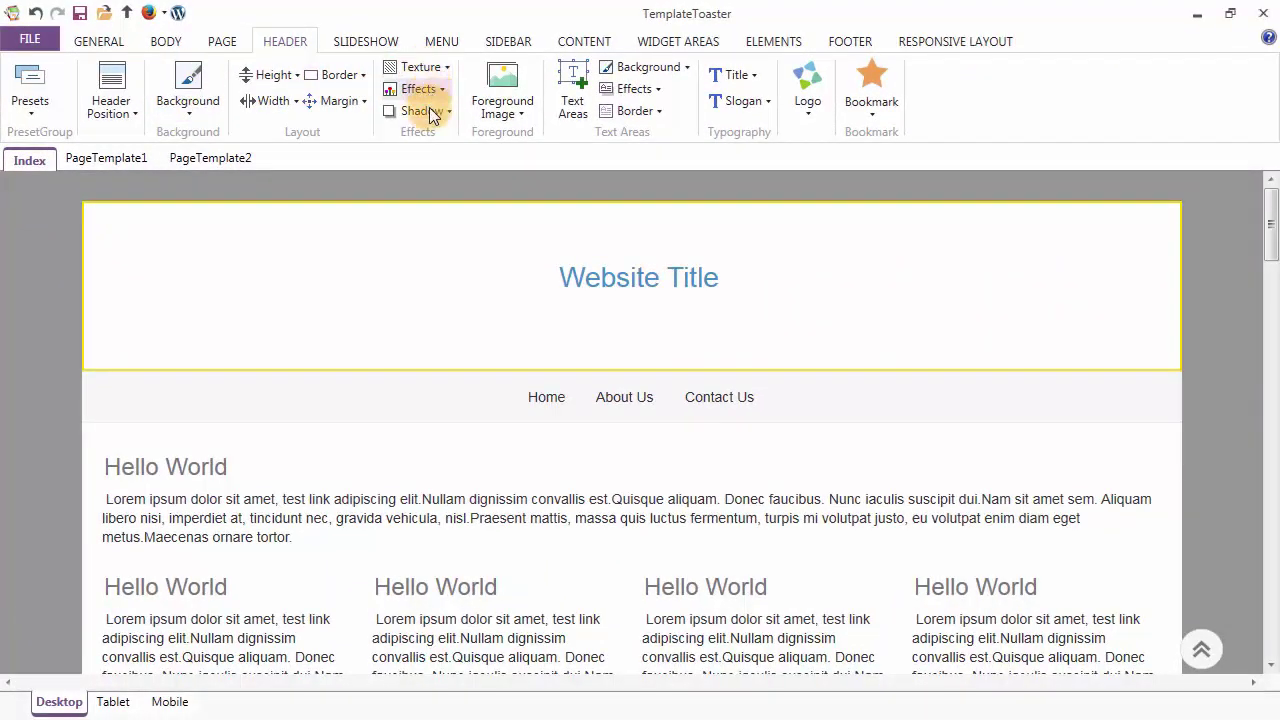
pyautogui.click(505, 105)
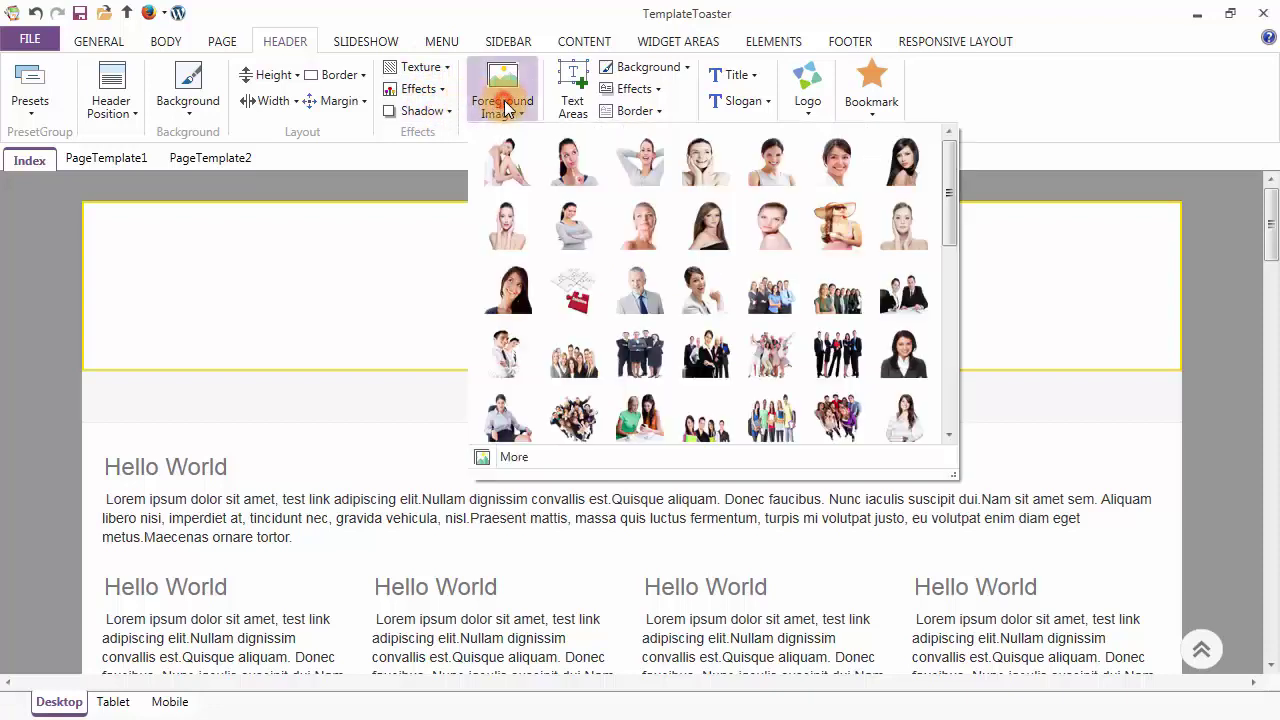
pyautogui.click(499, 307)
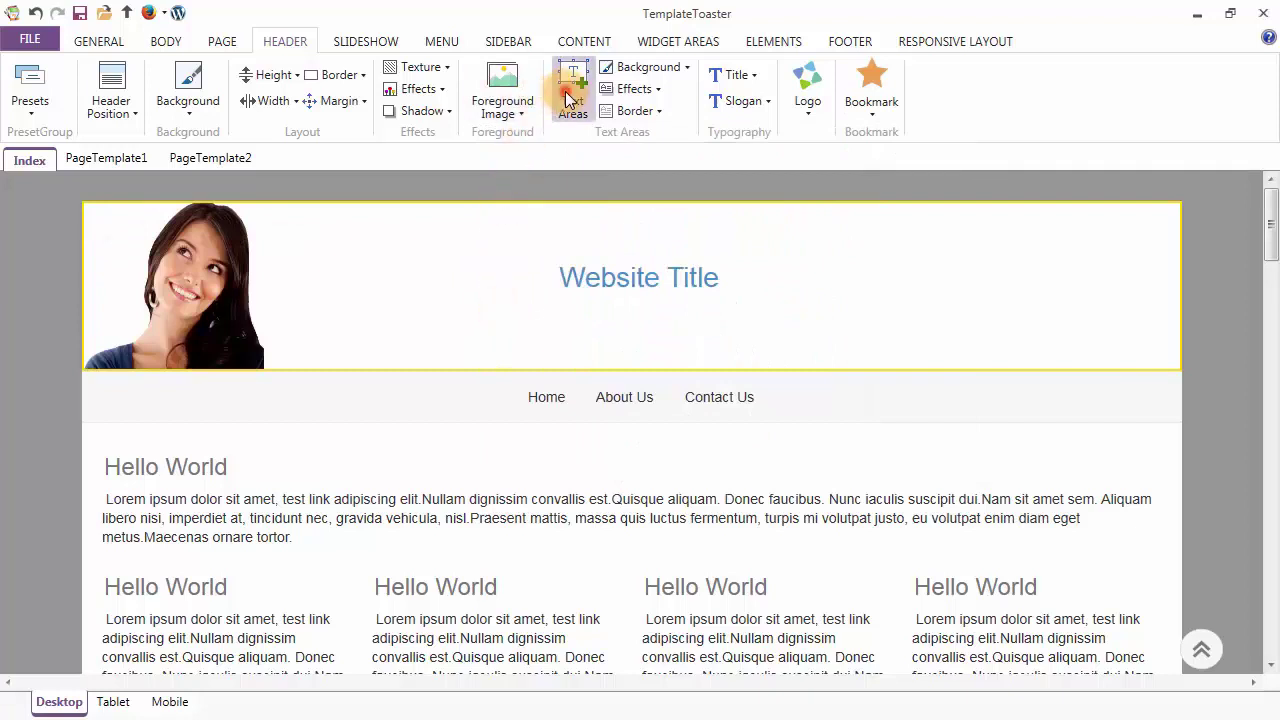
# Draw a text area in the header to the right of the website title and enter TEST in it
pyautogui.moveTo(752, 230); pyautogui.dragTo(985, 340)
pyautogui.doubleClick(843, 272)
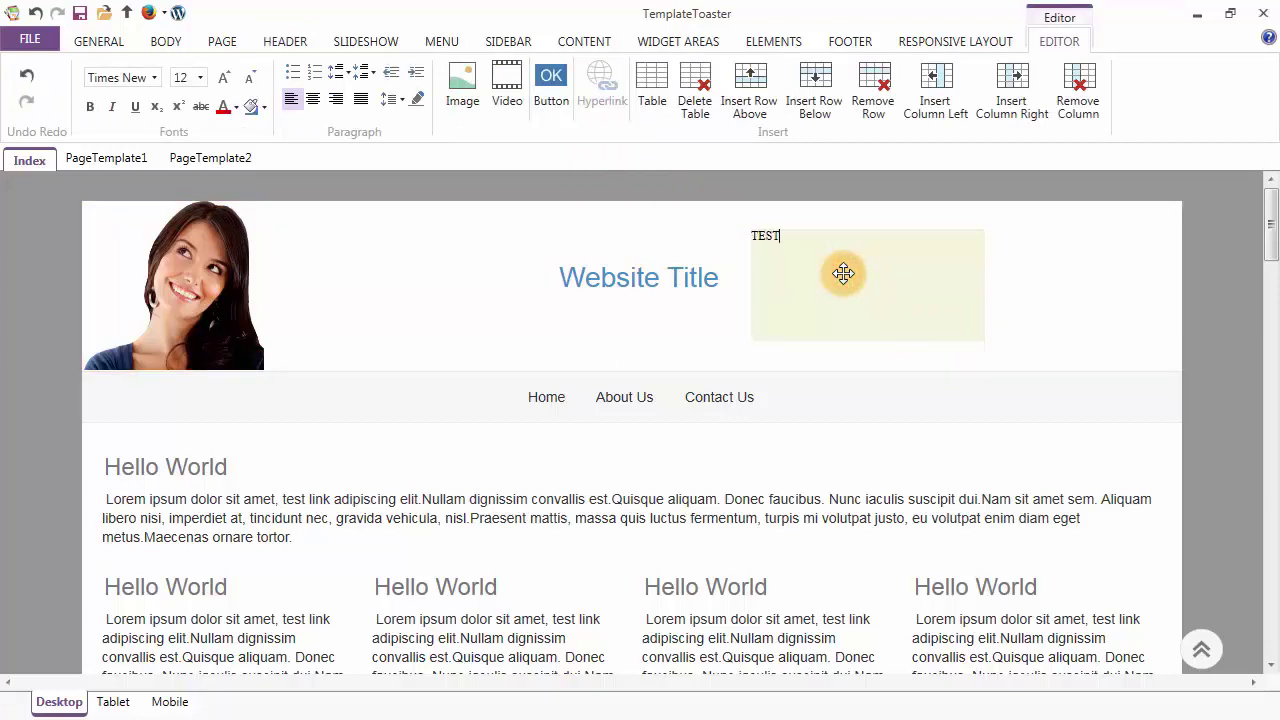
# Set the font size of the TEST text in the header to 22
pyautogui.moveTo(780, 236); pyautogui.dragTo(700, 246)
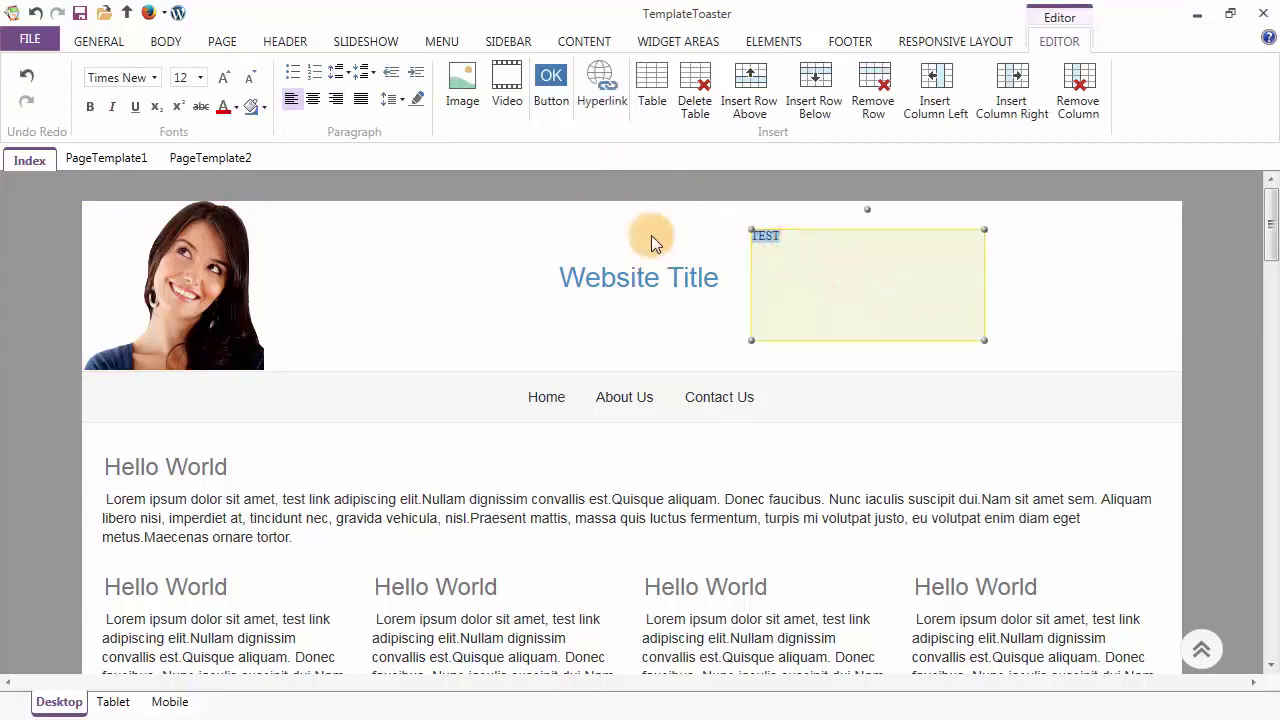
pyautogui.click(200, 79)
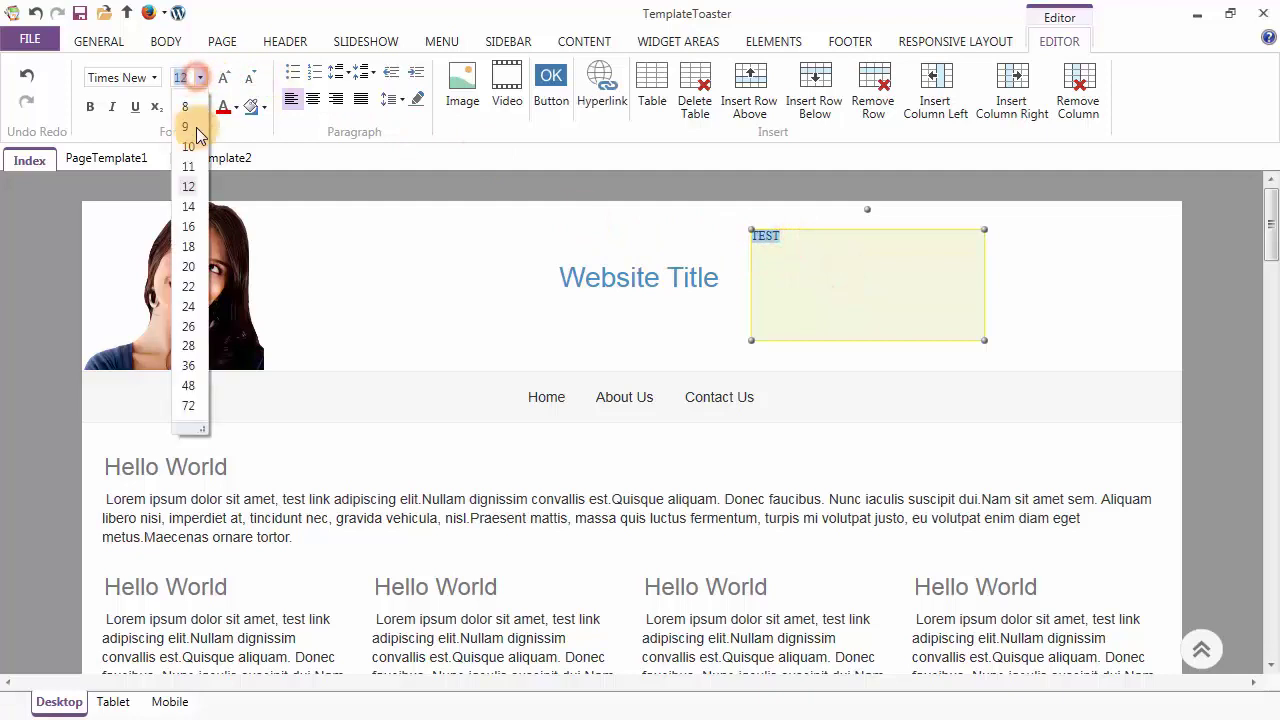
pyautogui.click(189, 287)
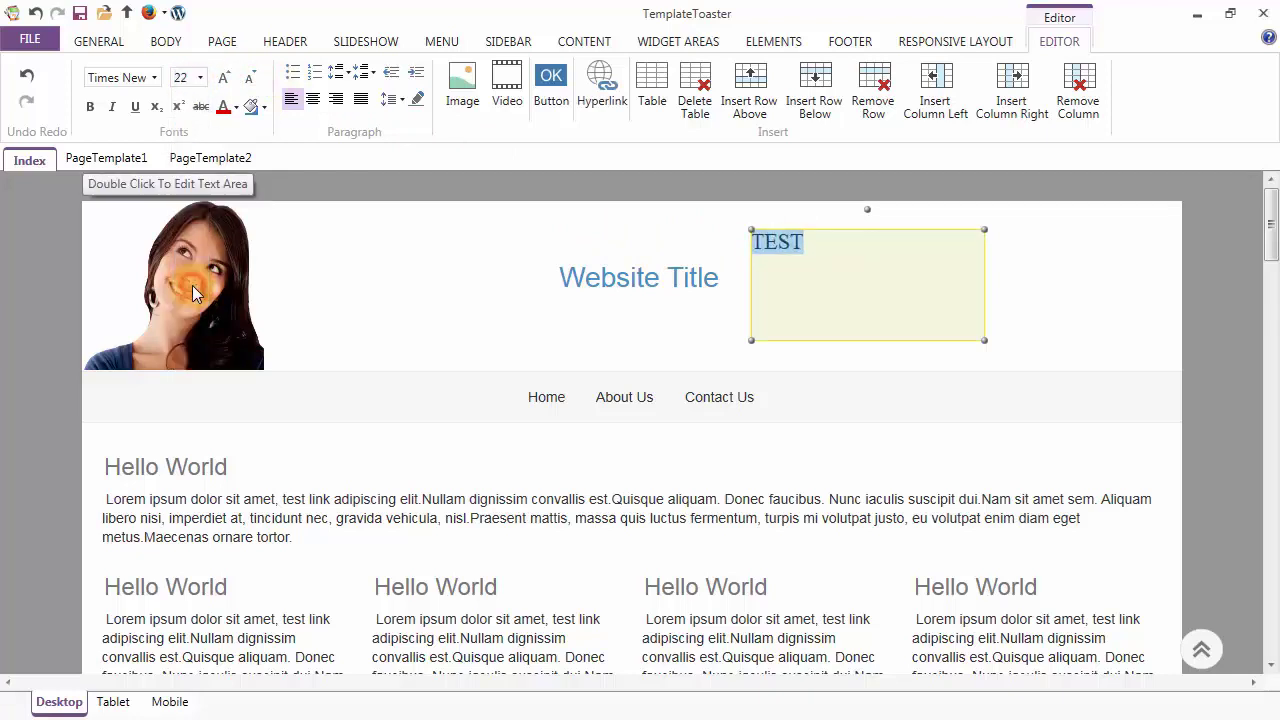
# Examine the header's text area options and the website title's typography and heading type options
pyautogui.click(286, 44)
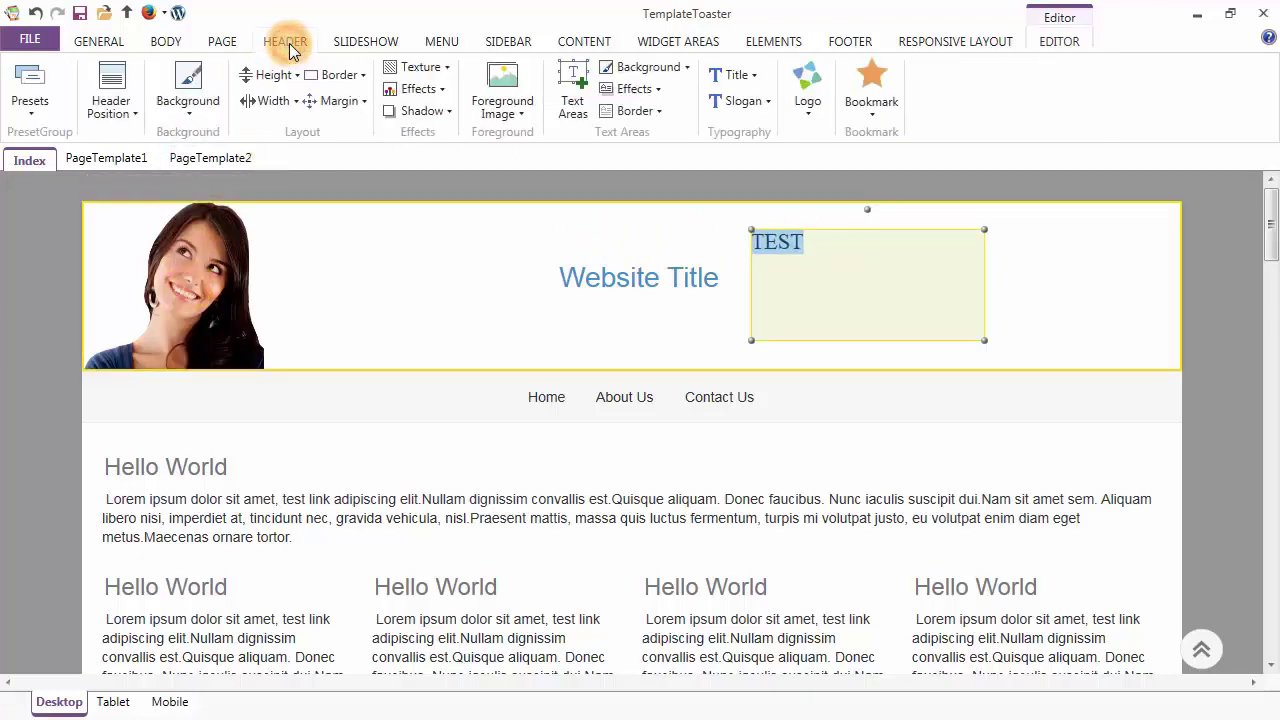
pyautogui.click(643, 72)
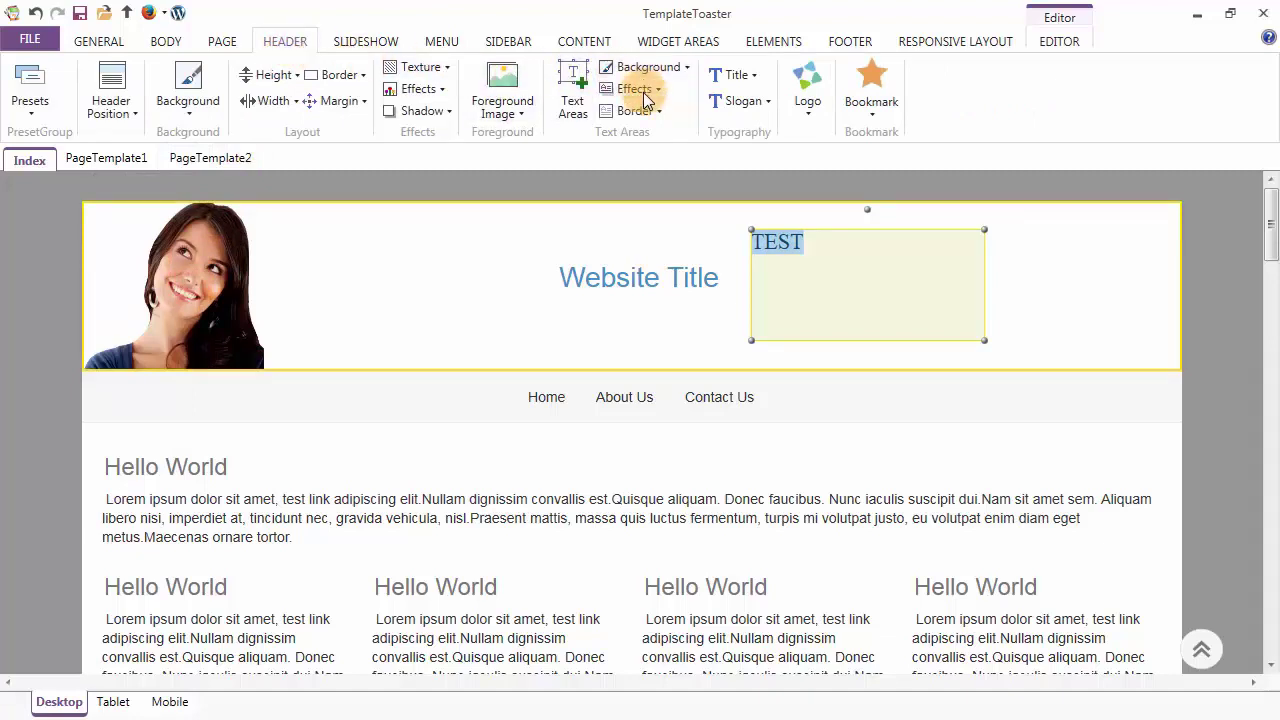
pyautogui.click(742, 80)
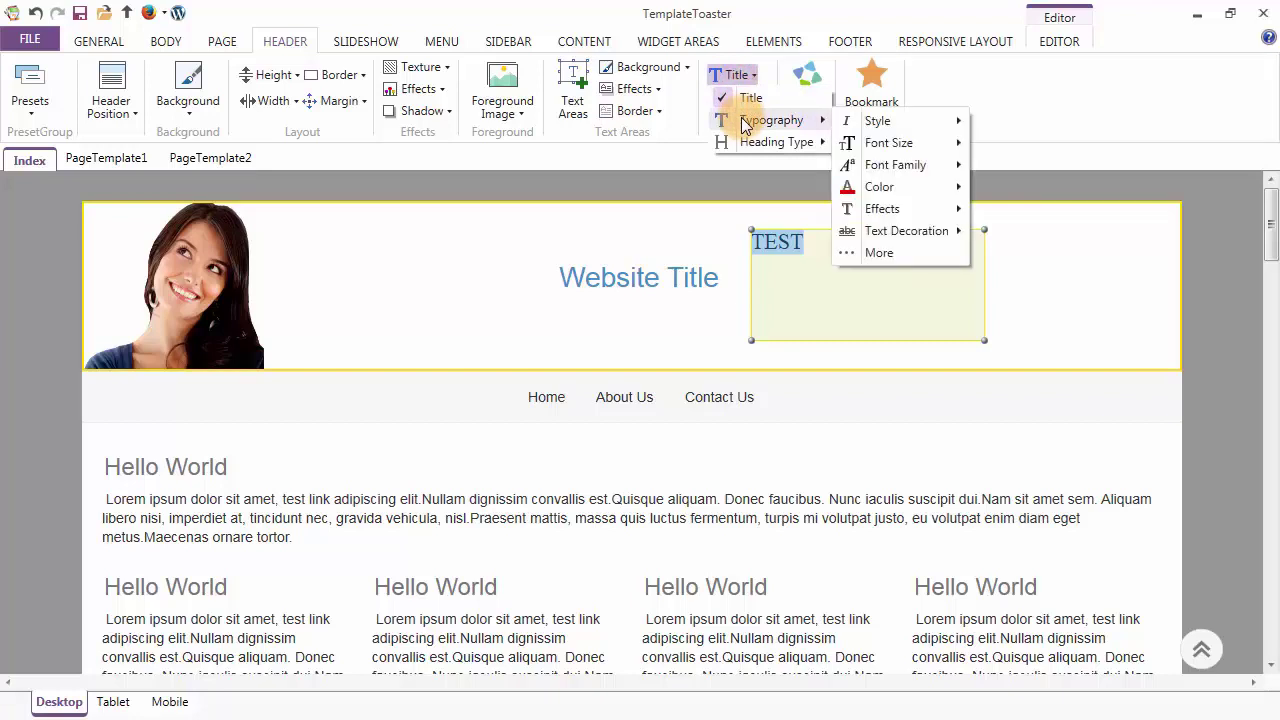
pyautogui.moveTo(741, 142)
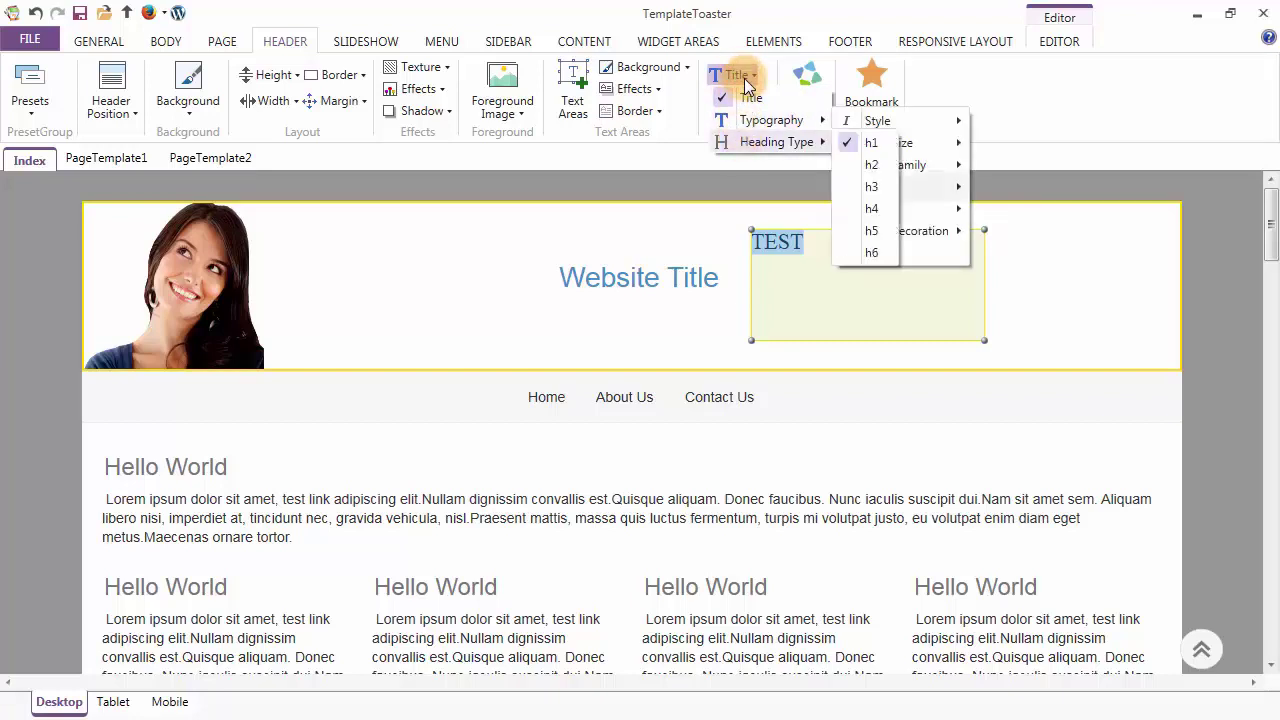
pyautogui.click(742, 80)
# Turn on the website slogan in the header and view the available header logos
pyautogui.click(745, 102)
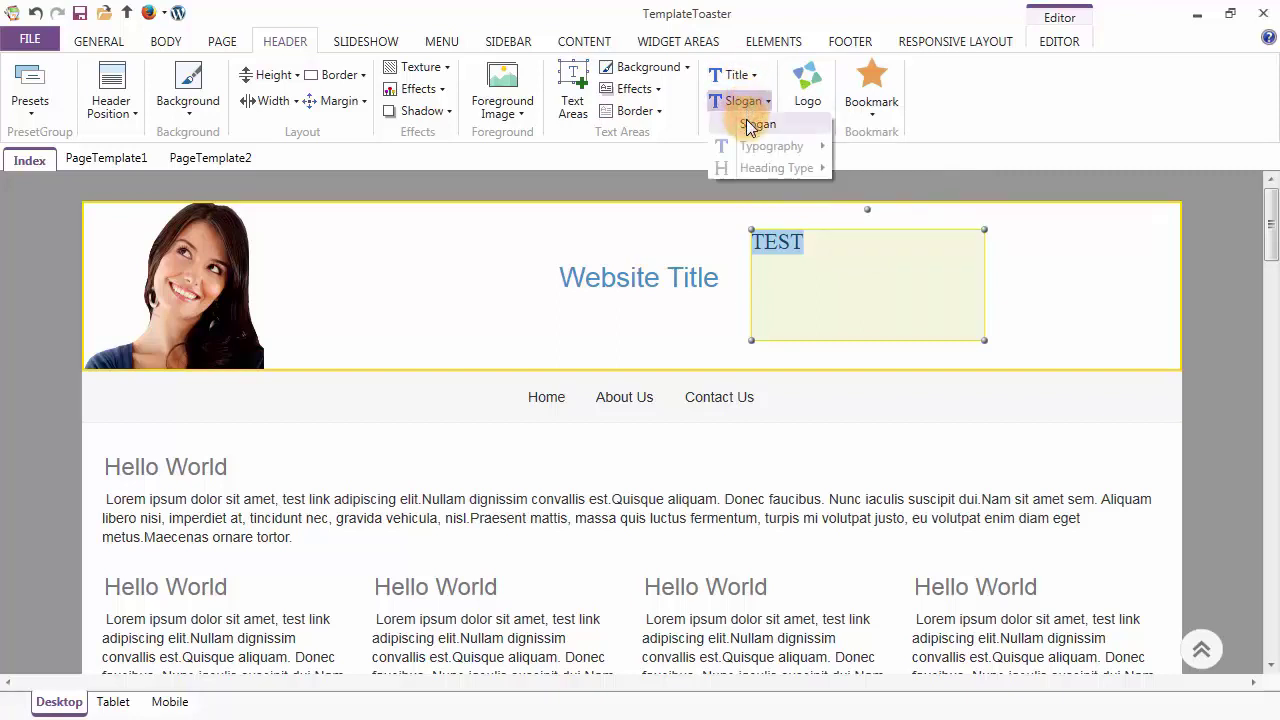
pyautogui.click(747, 124)
pyautogui.click(743, 102)
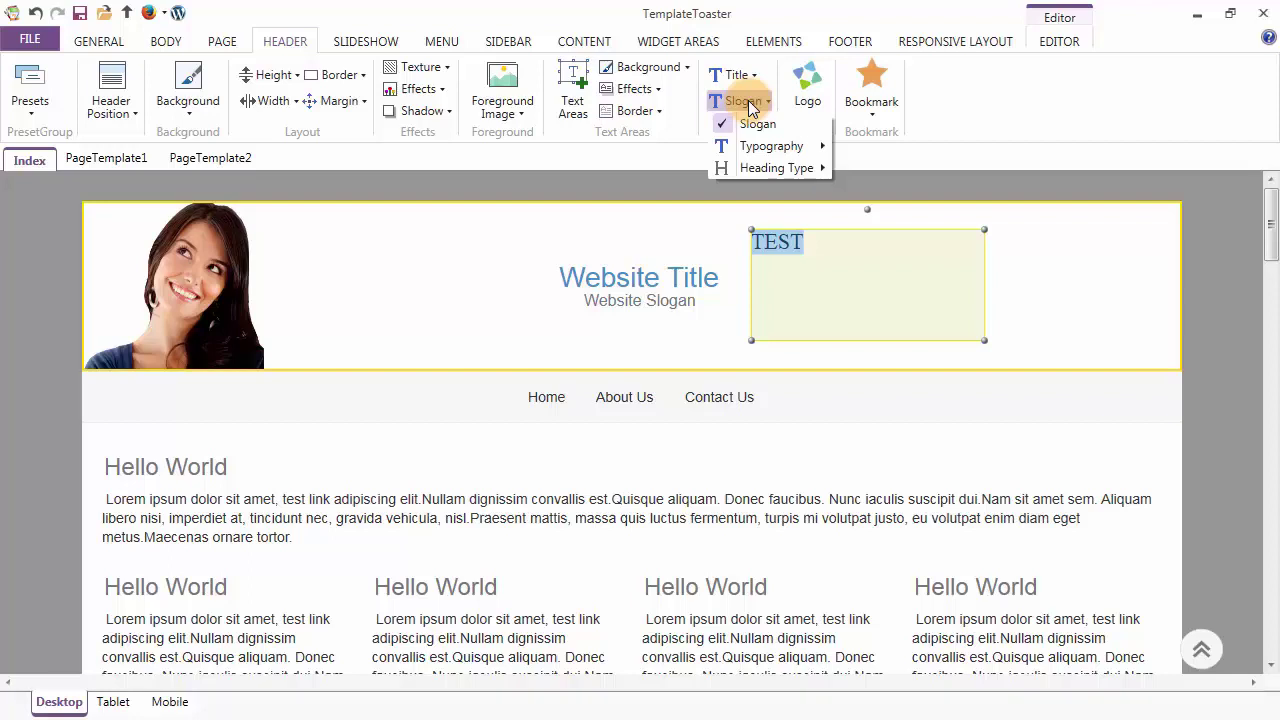
pyautogui.click(752, 104)
pyautogui.click(808, 92)
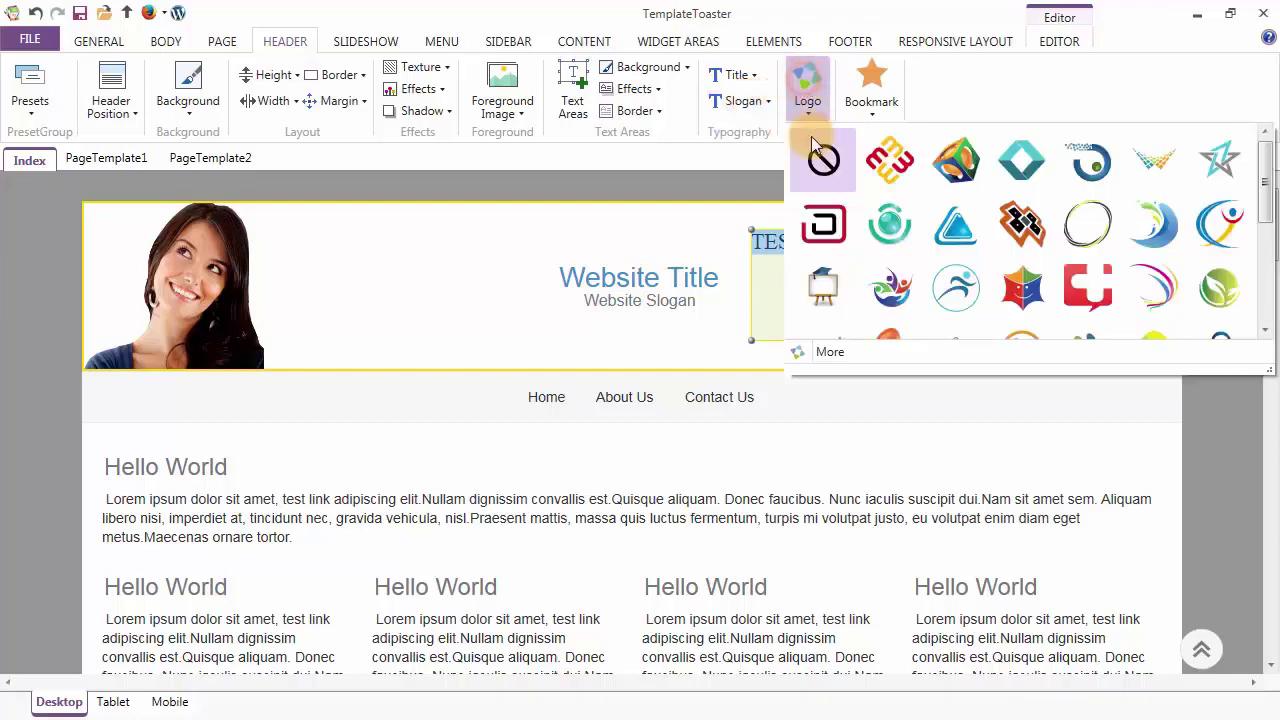
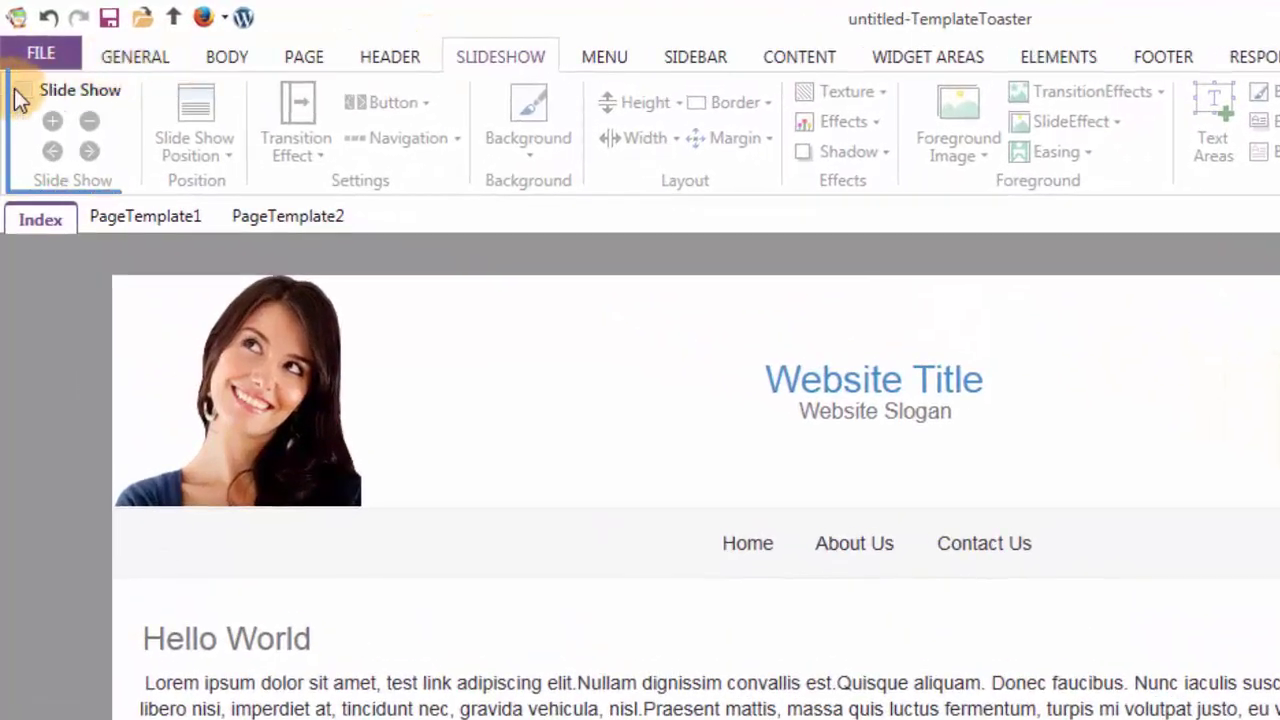
# Enable the slideshow and review its slide transition effects
pyautogui.click(20, 90)
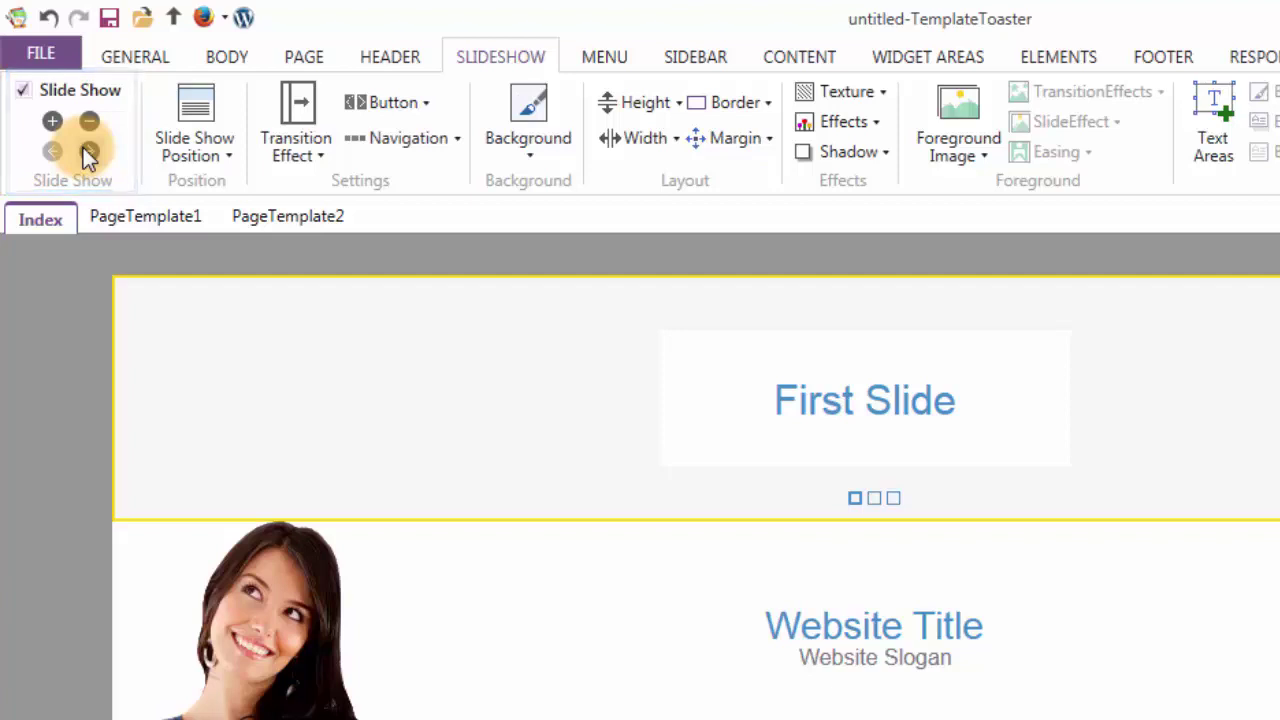
pyautogui.click(278, 118)
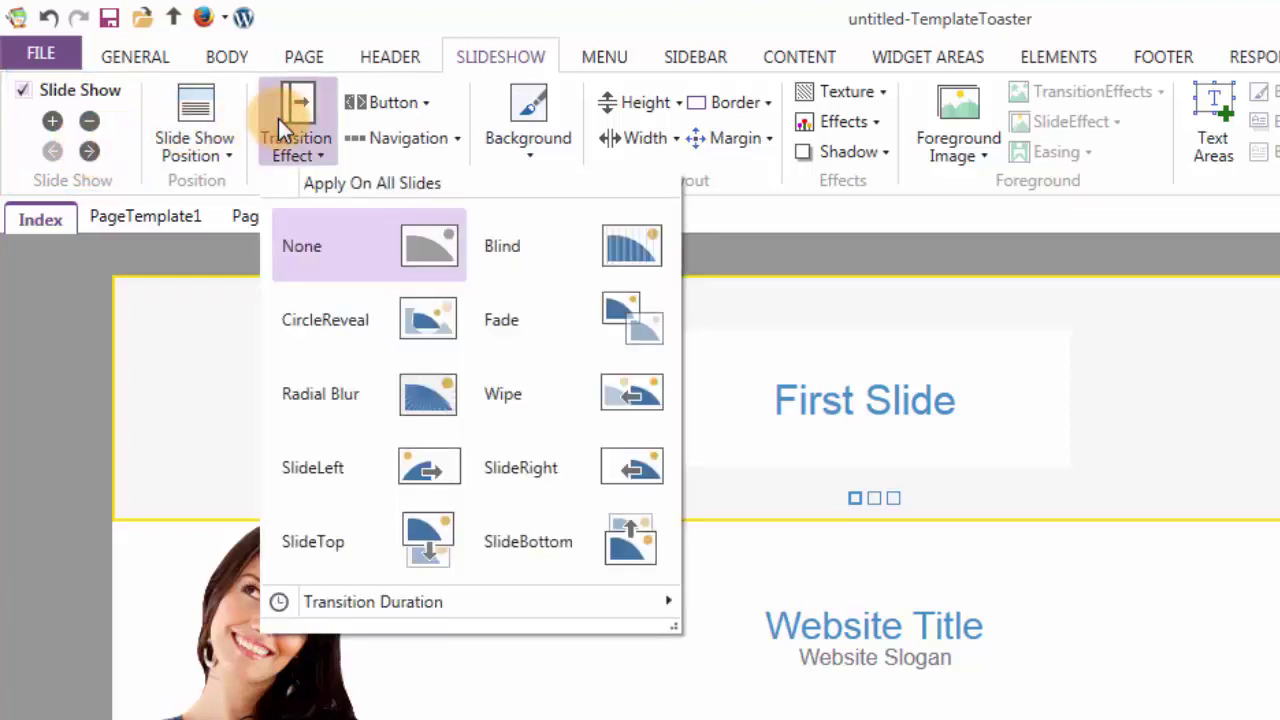
pyautogui.click(278, 118)
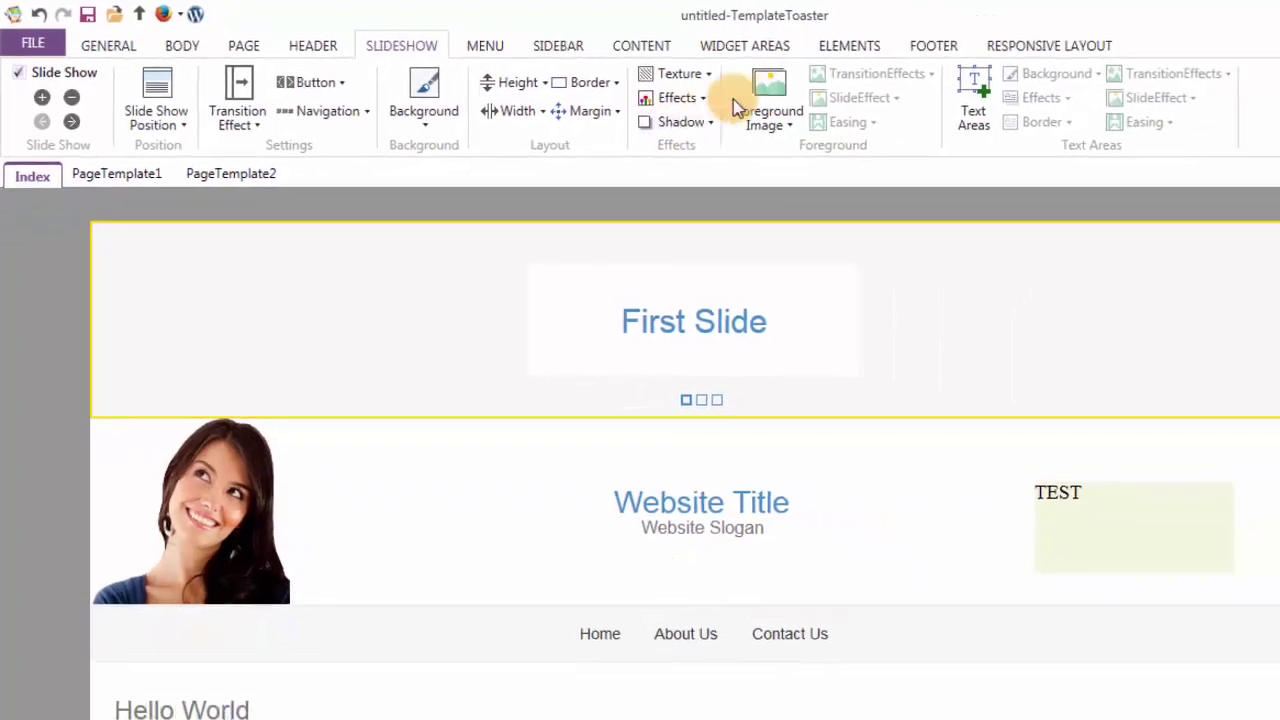
# Add the foreground image of the woman with crossed arms to the first slide and set its transition effect to Fade
pyautogui.click(770, 100)
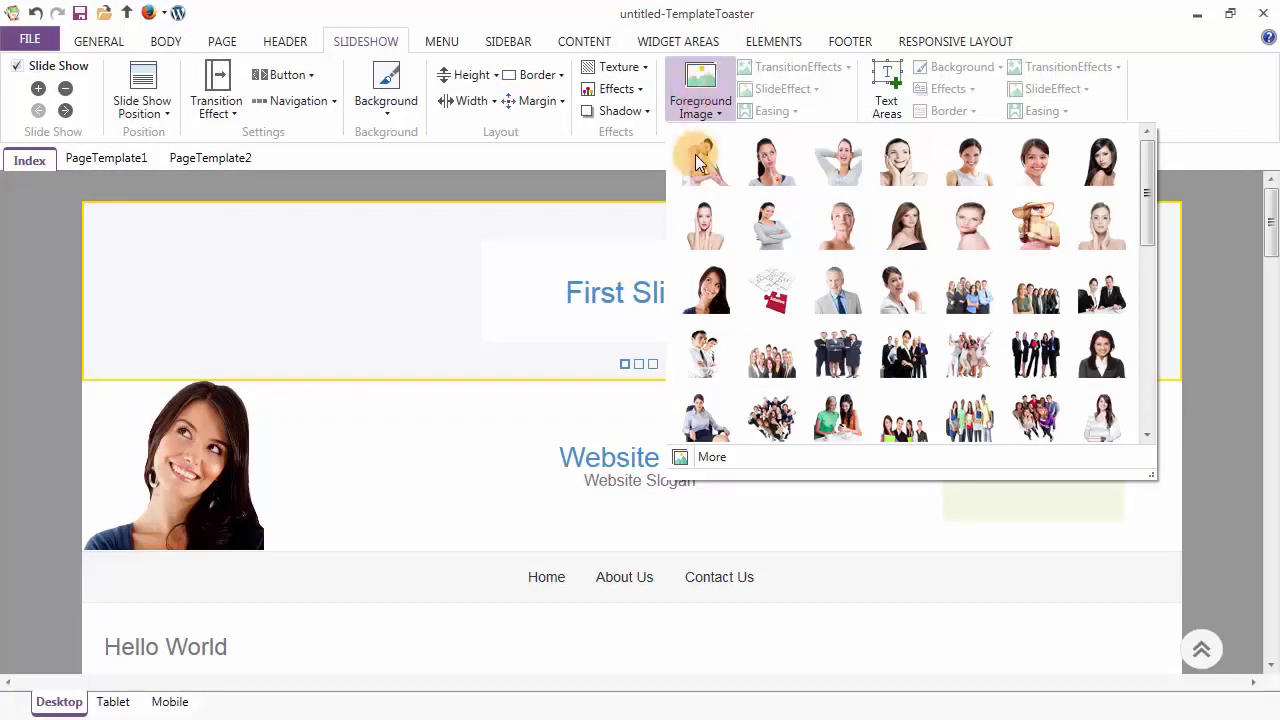
pyautogui.click(769, 220)
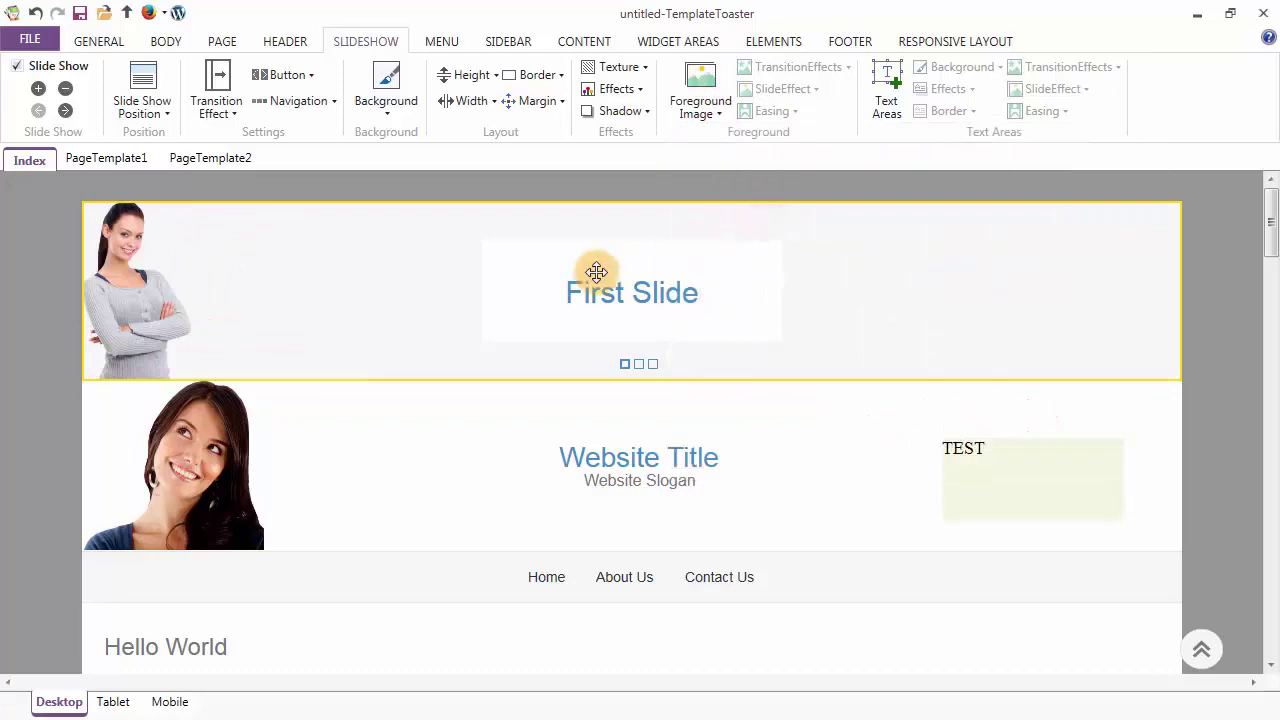
pyautogui.click(121, 298)
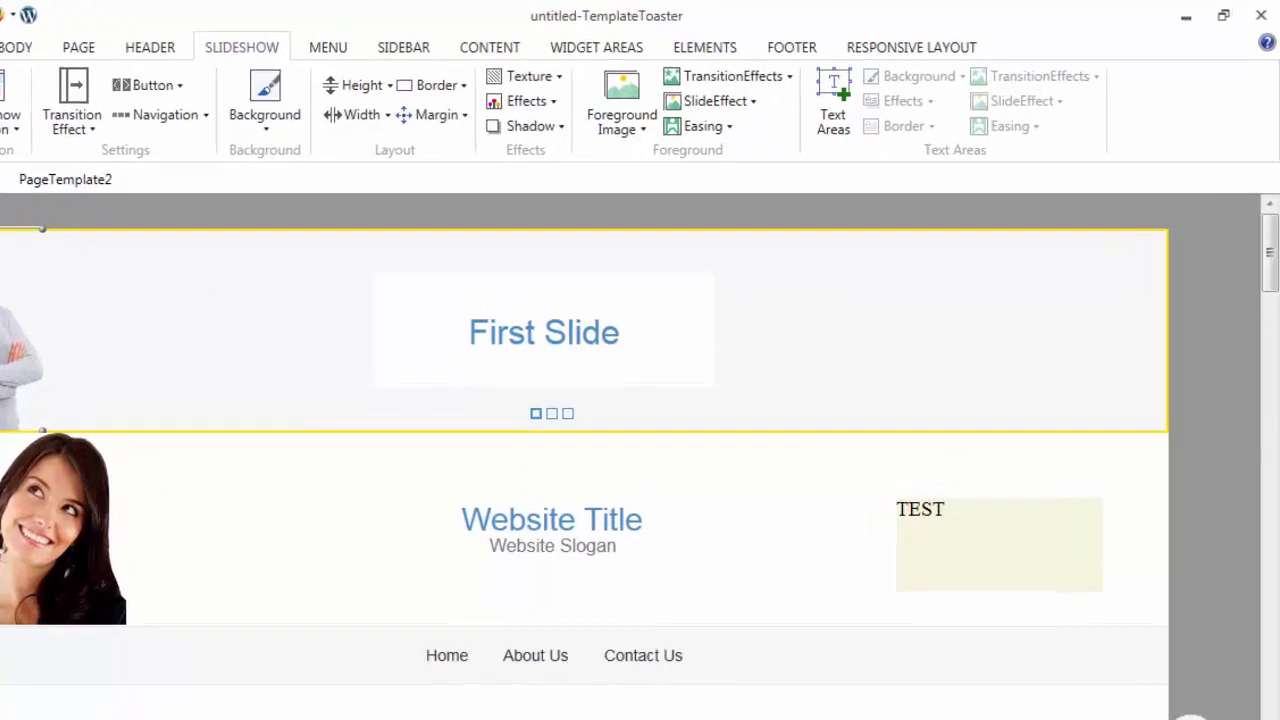
pyautogui.click(703, 77)
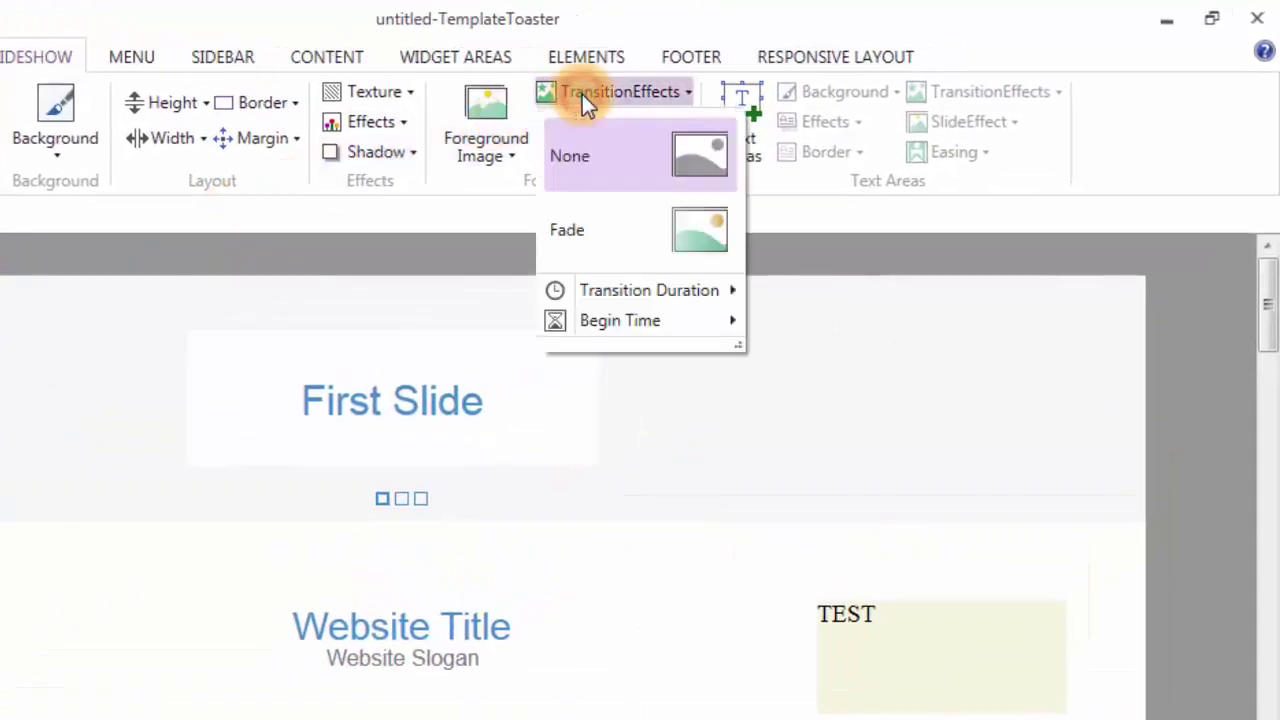
pyautogui.click(591, 230)
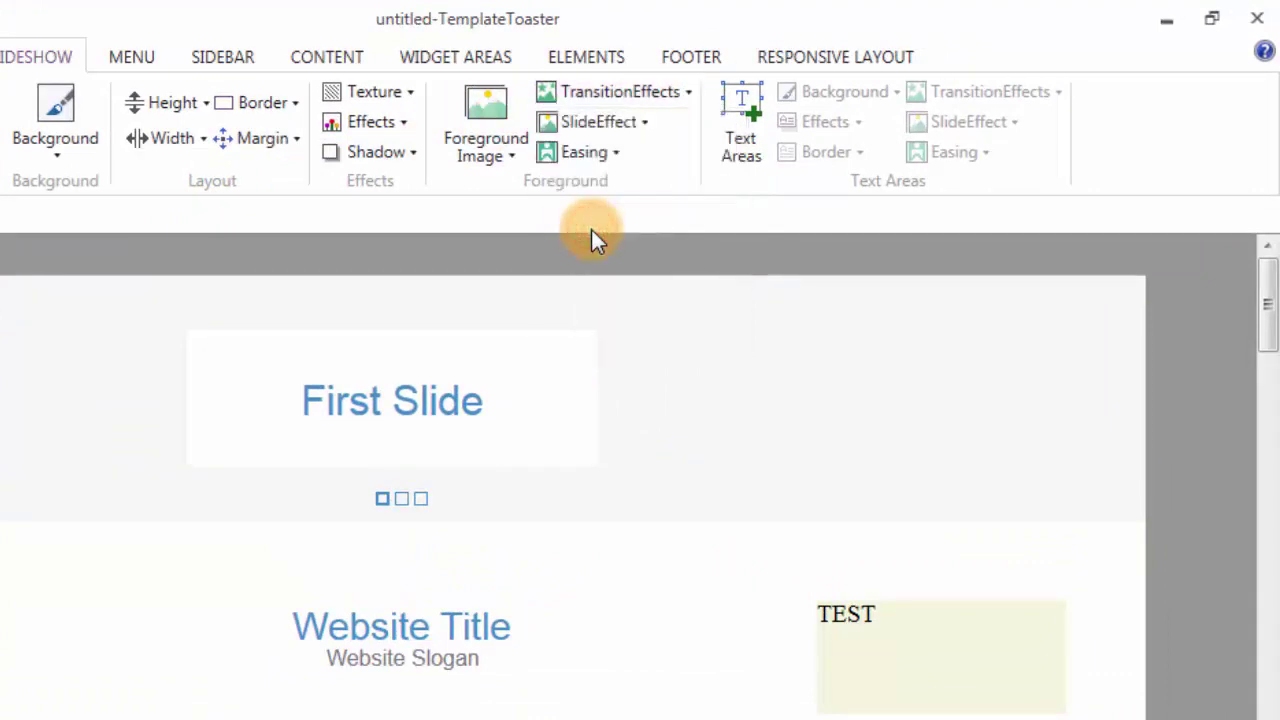
# Examine the slide effect and easing options for the slide's foreground image
pyautogui.click(595, 121)
pyautogui.click(595, 121)
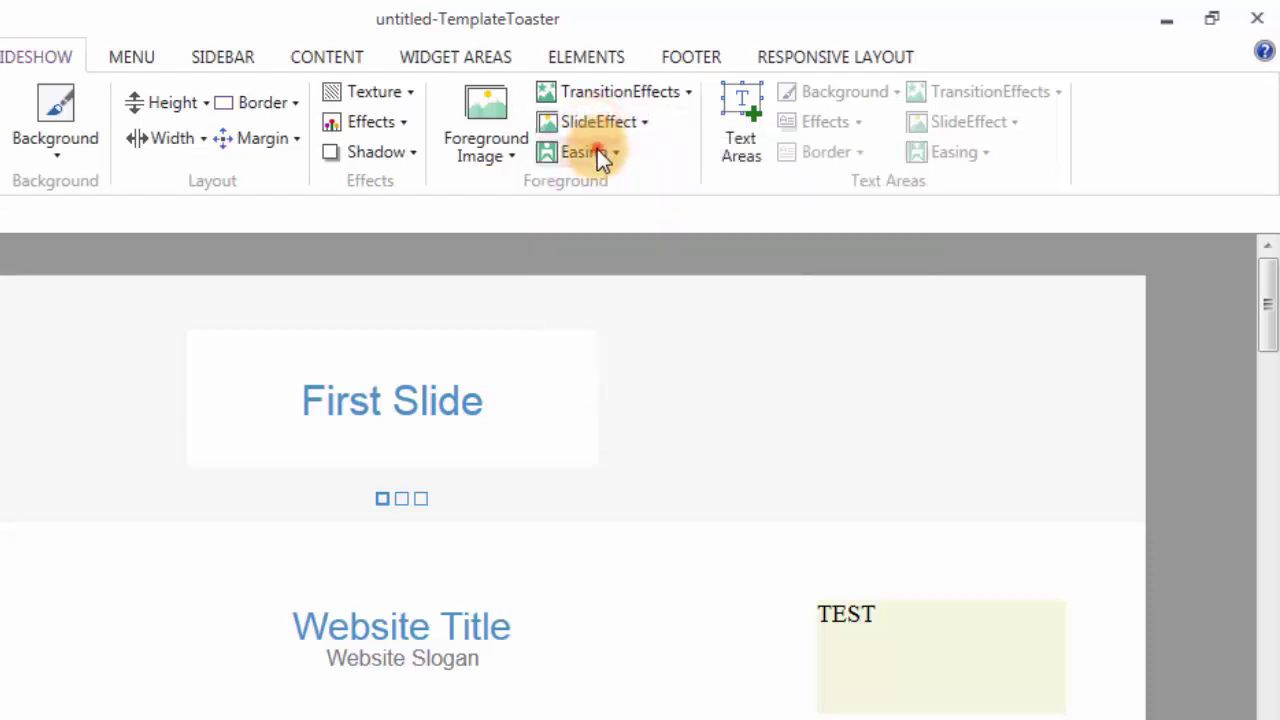
pyautogui.click(597, 149)
pyautogui.click(597, 152)
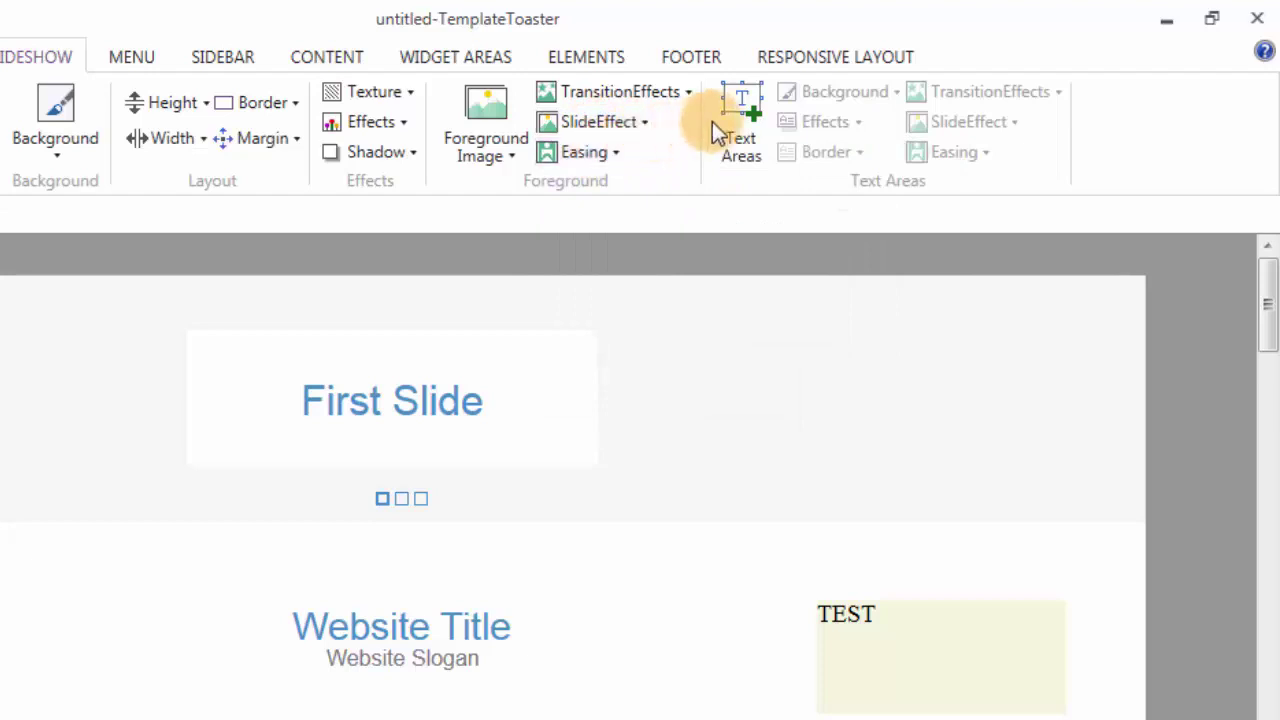
# Draw a text area on the slide to the right of the First Slide box, and turn the slideshow off
pyautogui.moveTo(711, 318); pyautogui.dragTo(950, 448)
pyautogui.click(865, 415)
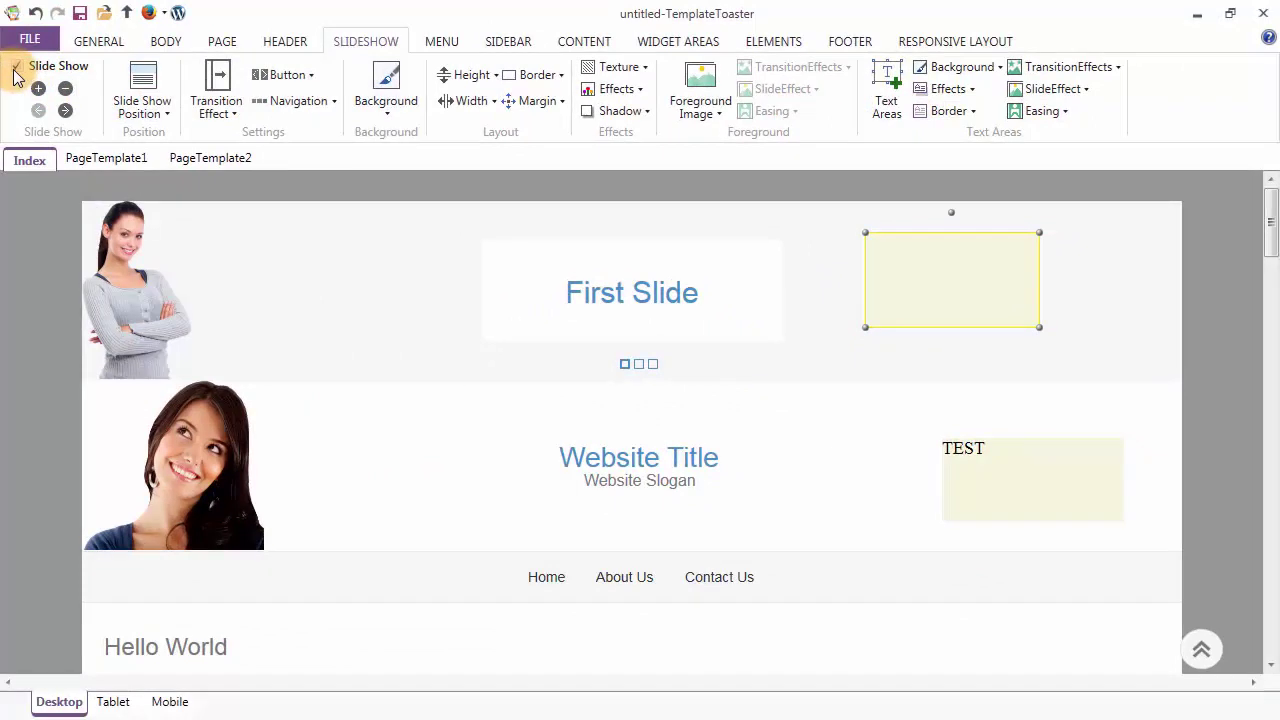
pyautogui.click(16, 70)
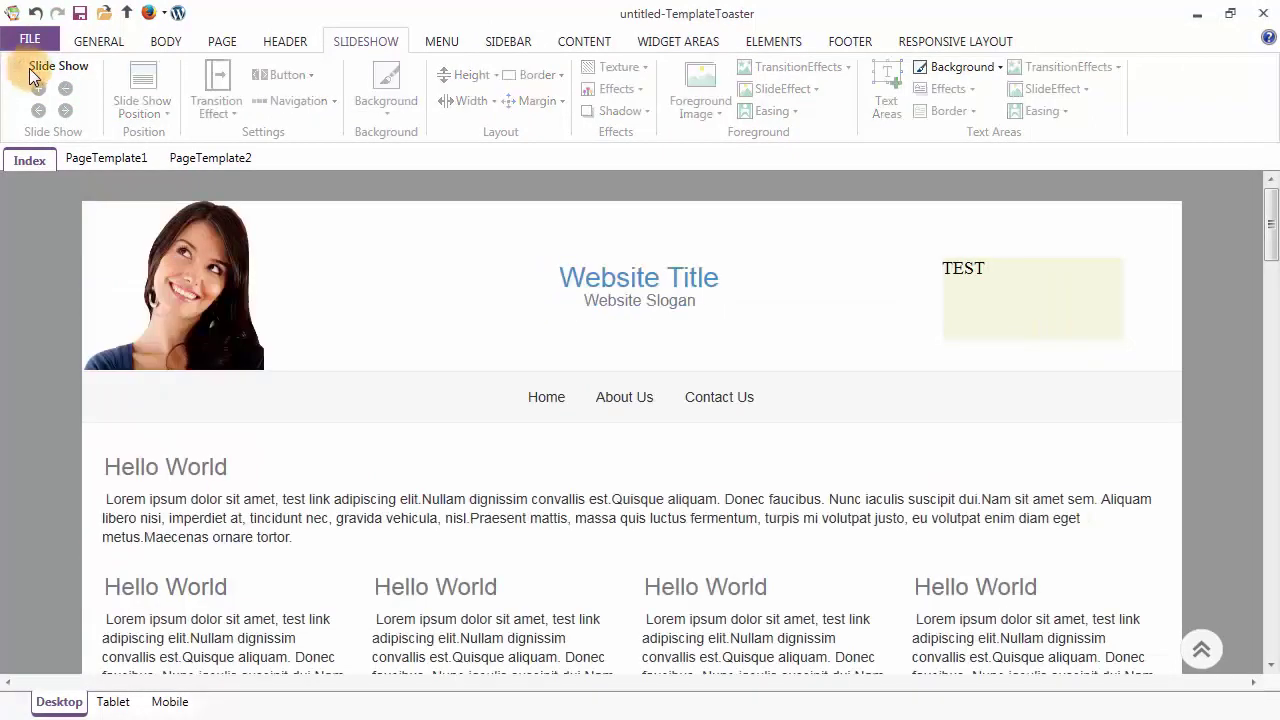
# Review the presets and logos available for the website menu
pyautogui.click(439, 42)
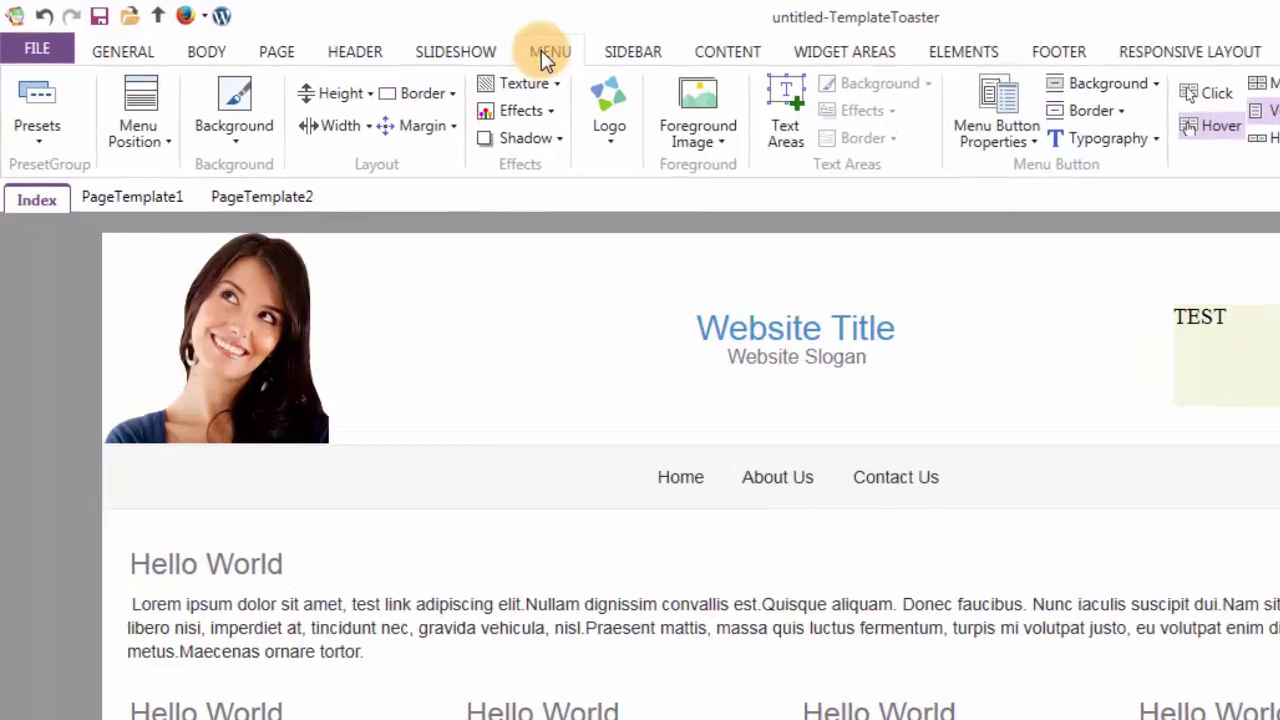
pyautogui.click(36, 105)
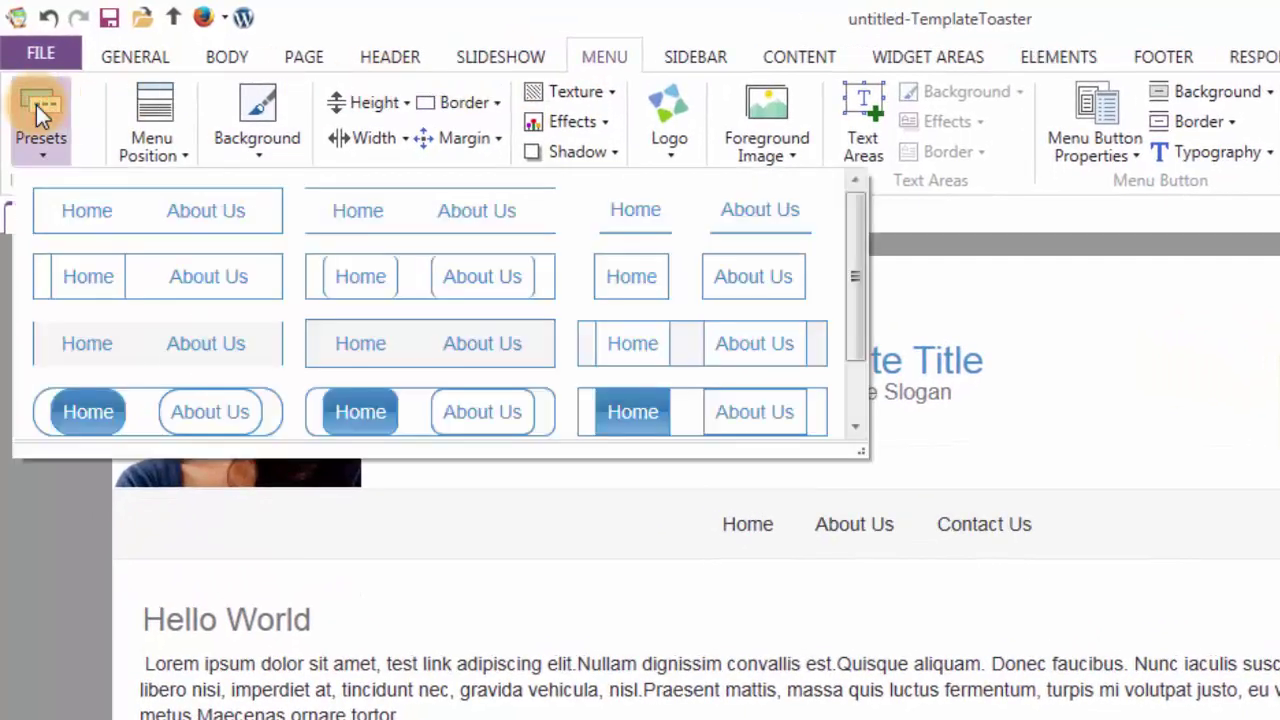
pyautogui.click(36, 105)
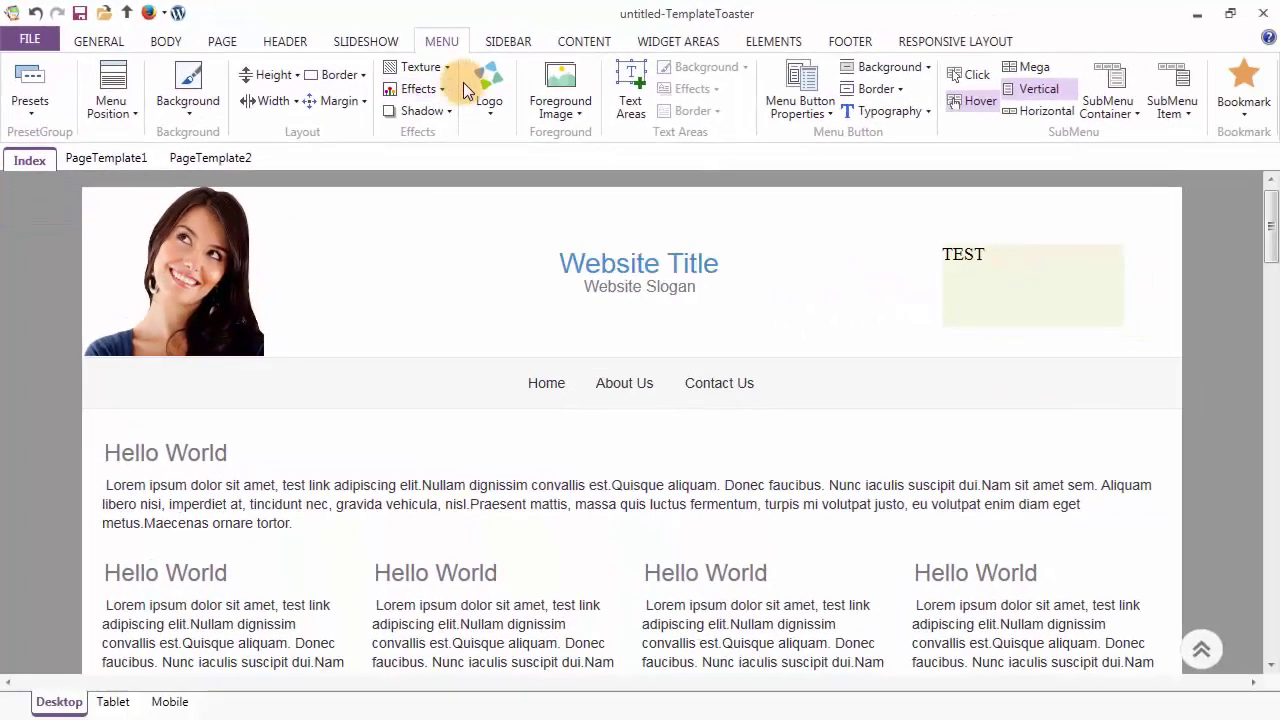
pyautogui.click(488, 85)
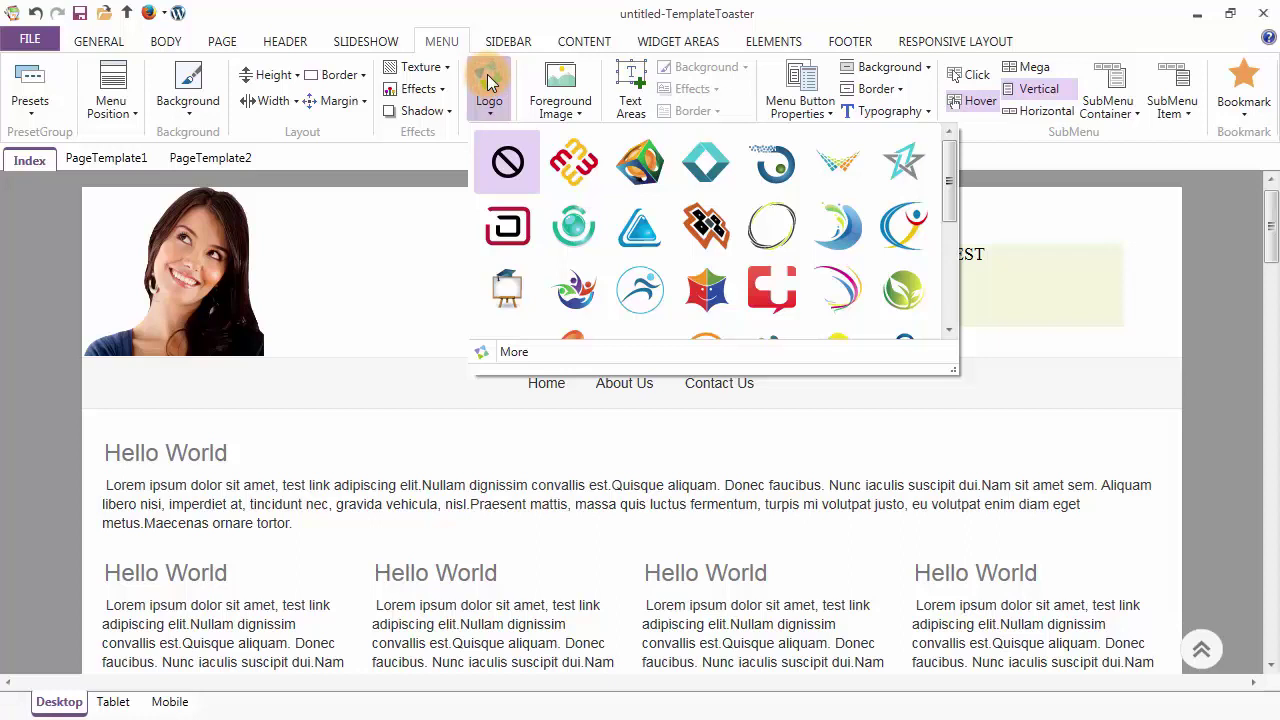
pyautogui.click(489, 82)
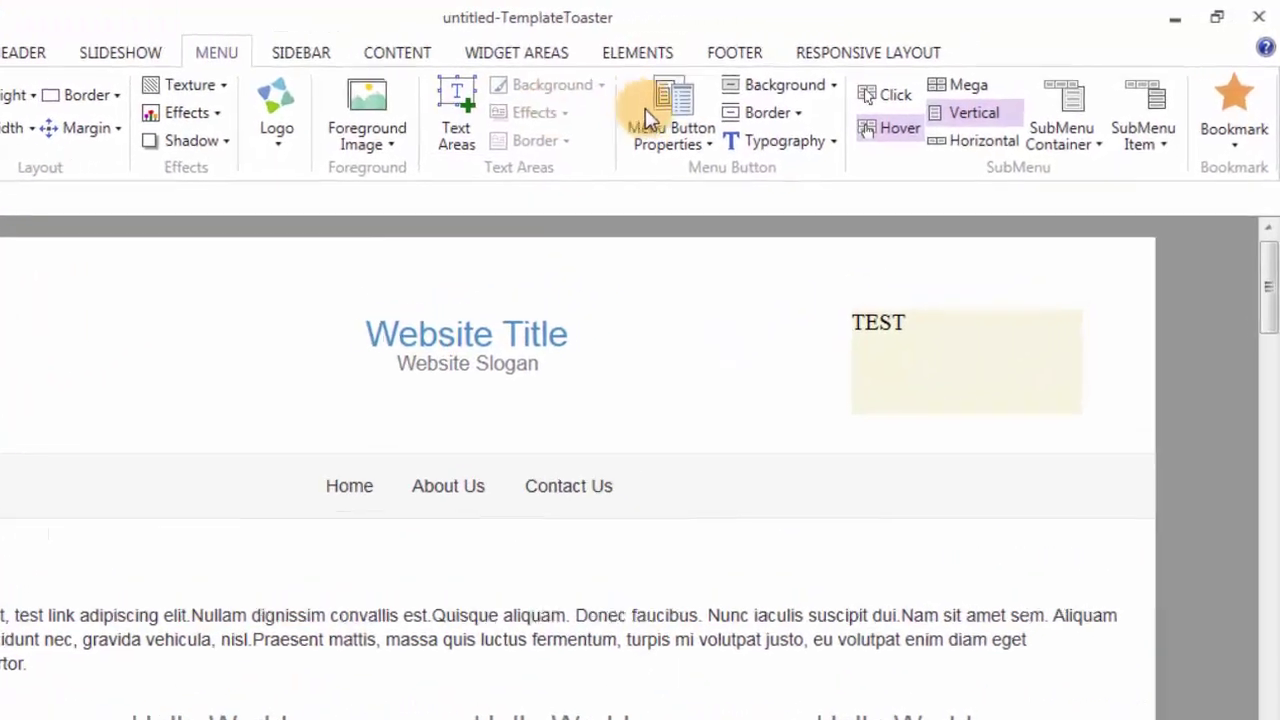
# Review the menu button properties and set the buttons' horizontal alignment to Center
pyautogui.click(798, 86)
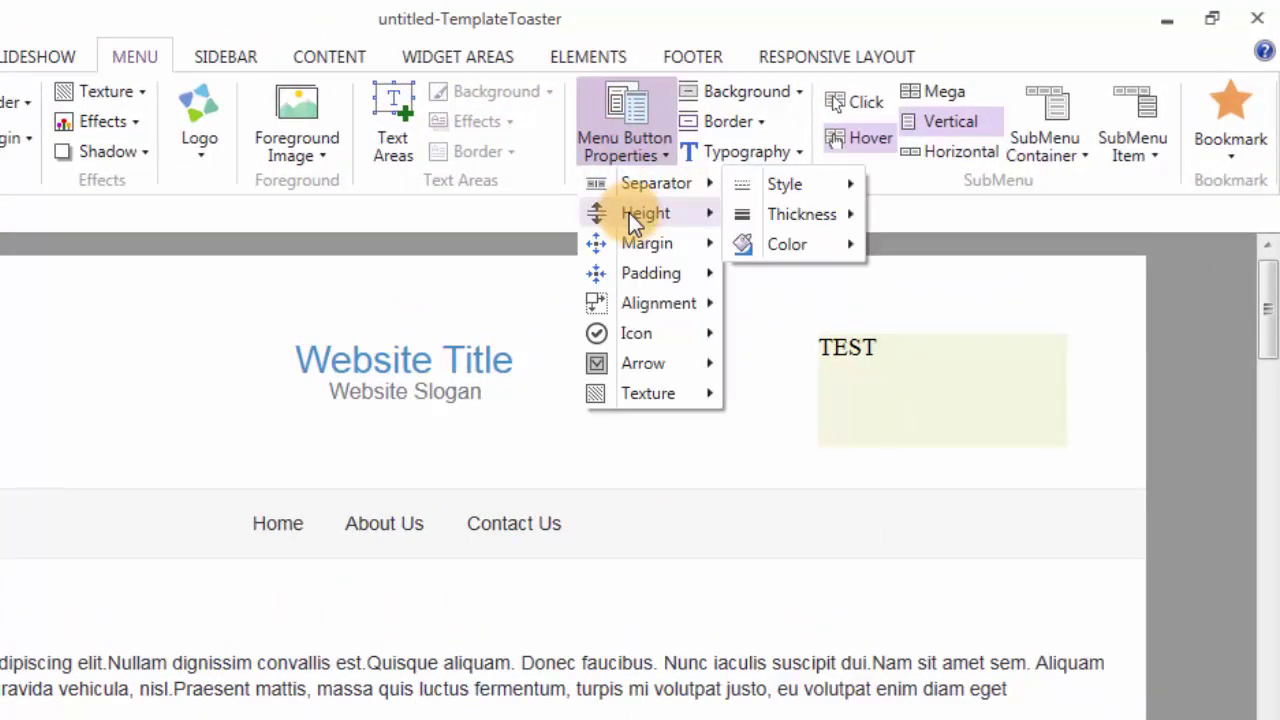
pyautogui.moveTo(642, 304)
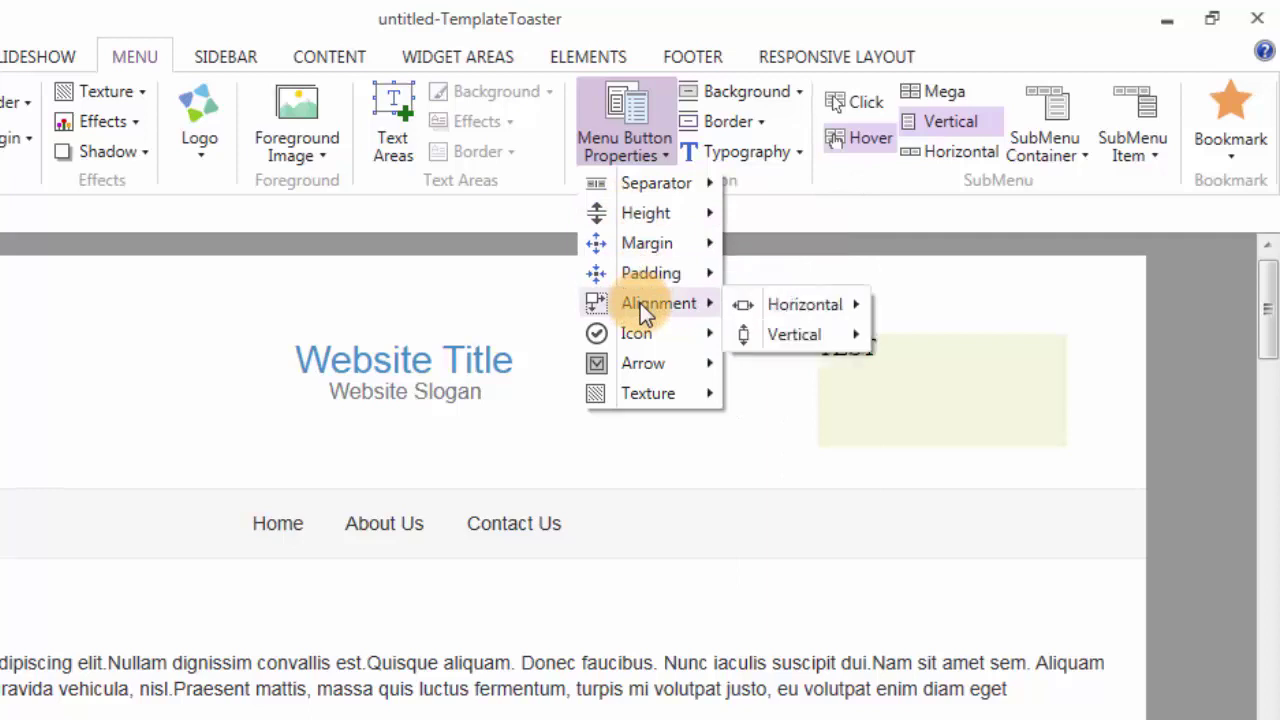
pyautogui.moveTo(800, 309)
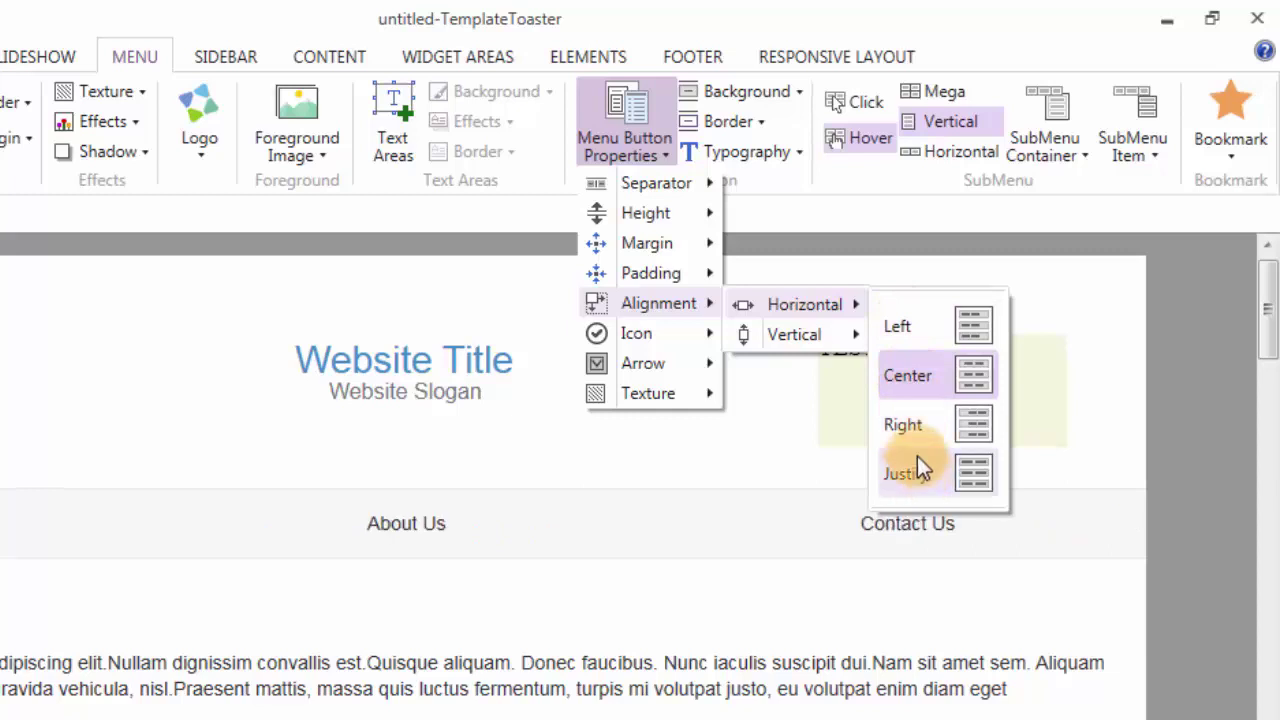
pyautogui.click(913, 374)
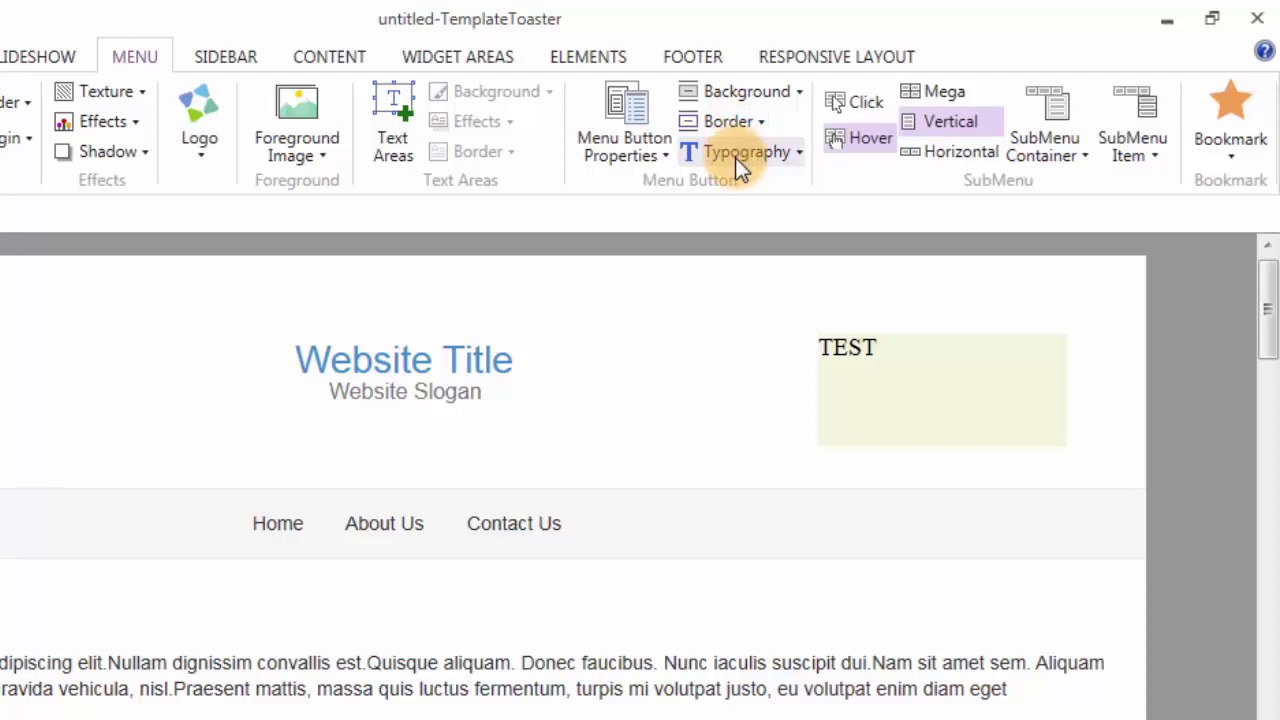
# Examine the submenu's hover and layout settings and the options for its container and items
pyautogui.click(862, 137)
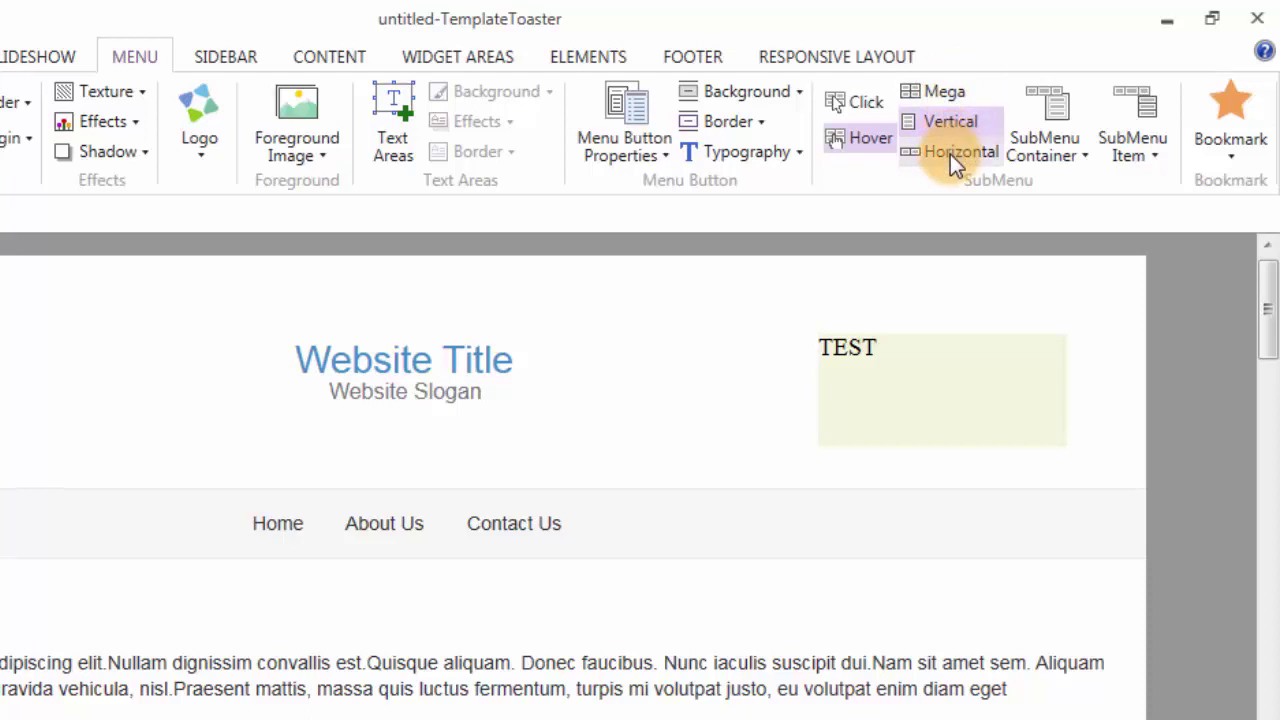
pyautogui.click(1044, 133)
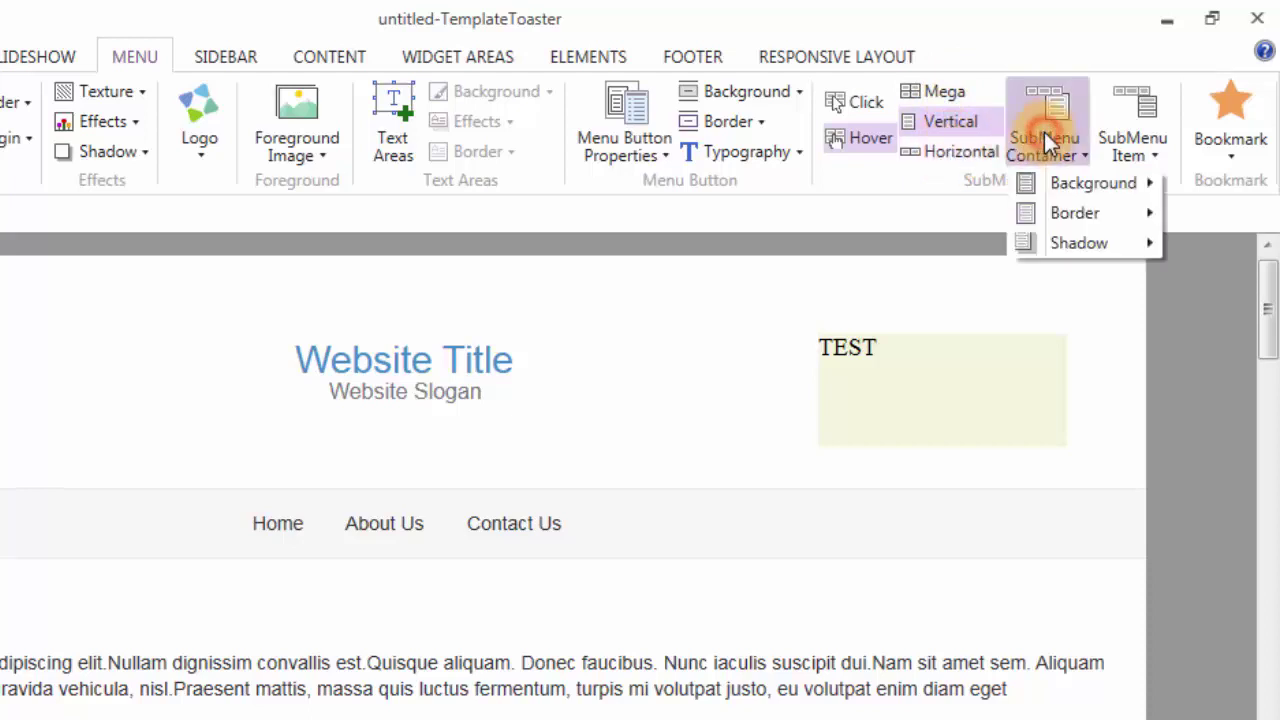
pyautogui.click(1044, 132)
pyautogui.click(1126, 125)
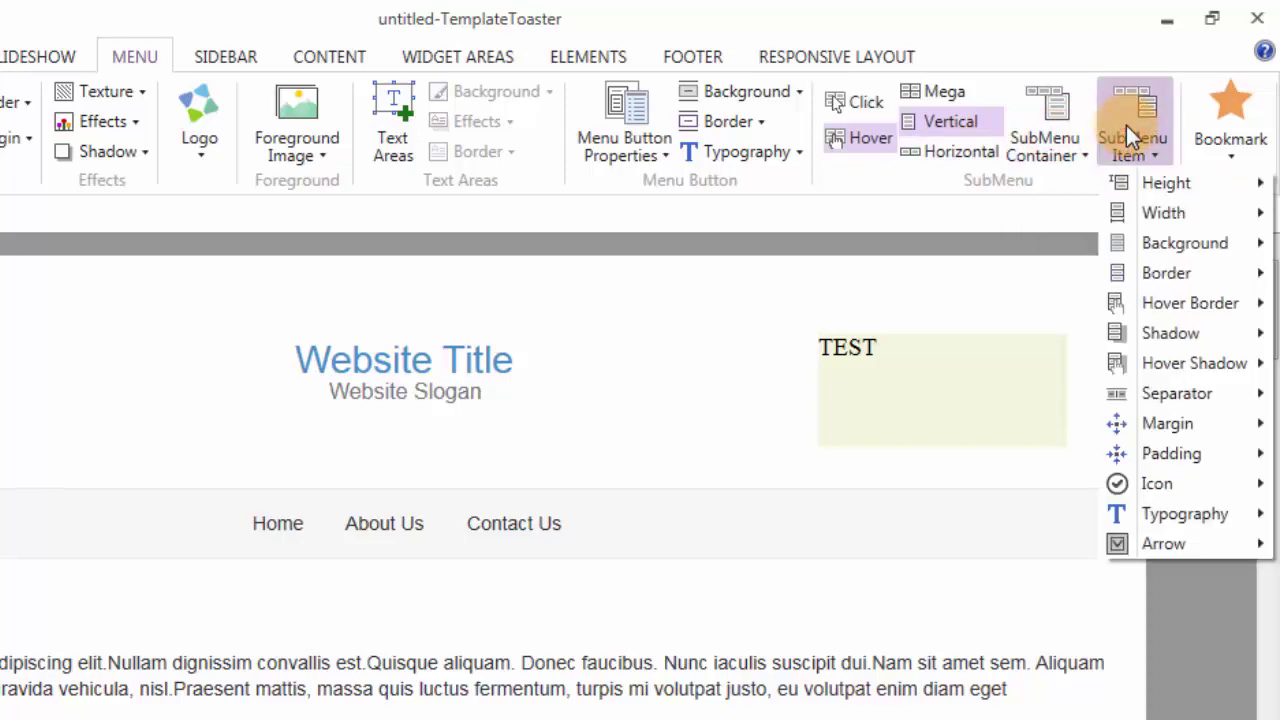
# Add a single left sidebar to the website layout
pyautogui.click(1126, 125)
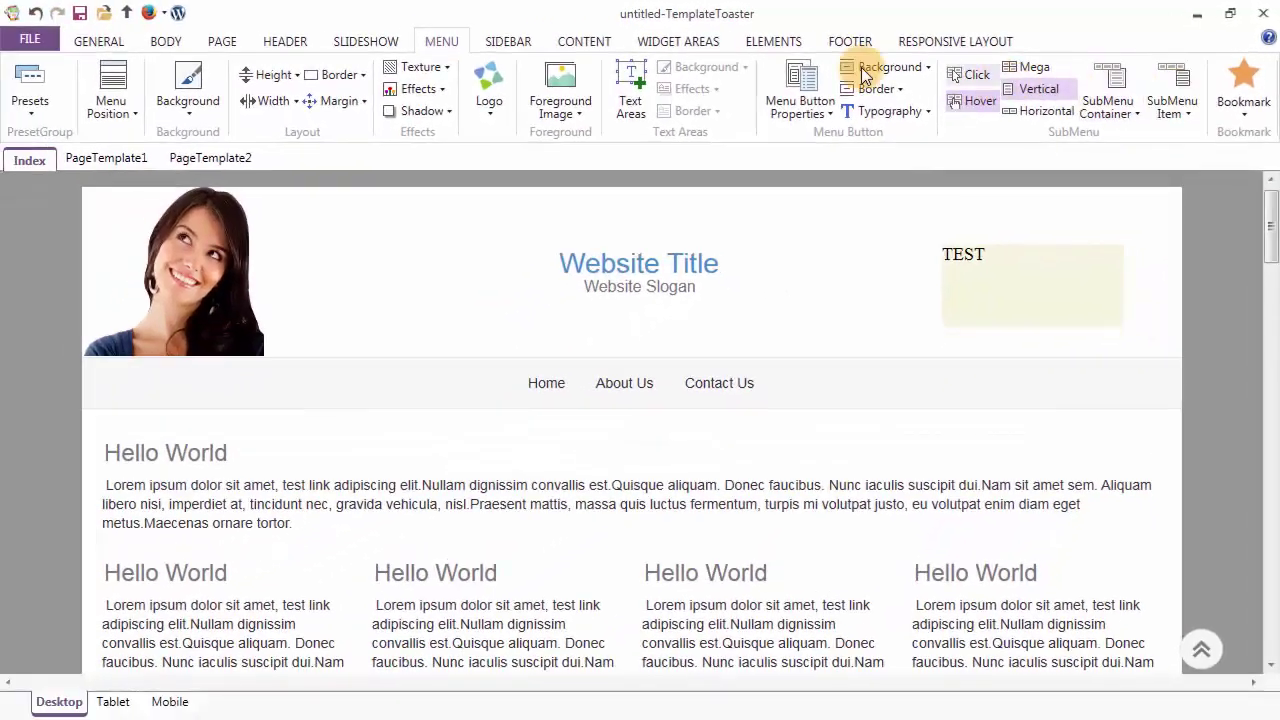
pyautogui.click(520, 45)
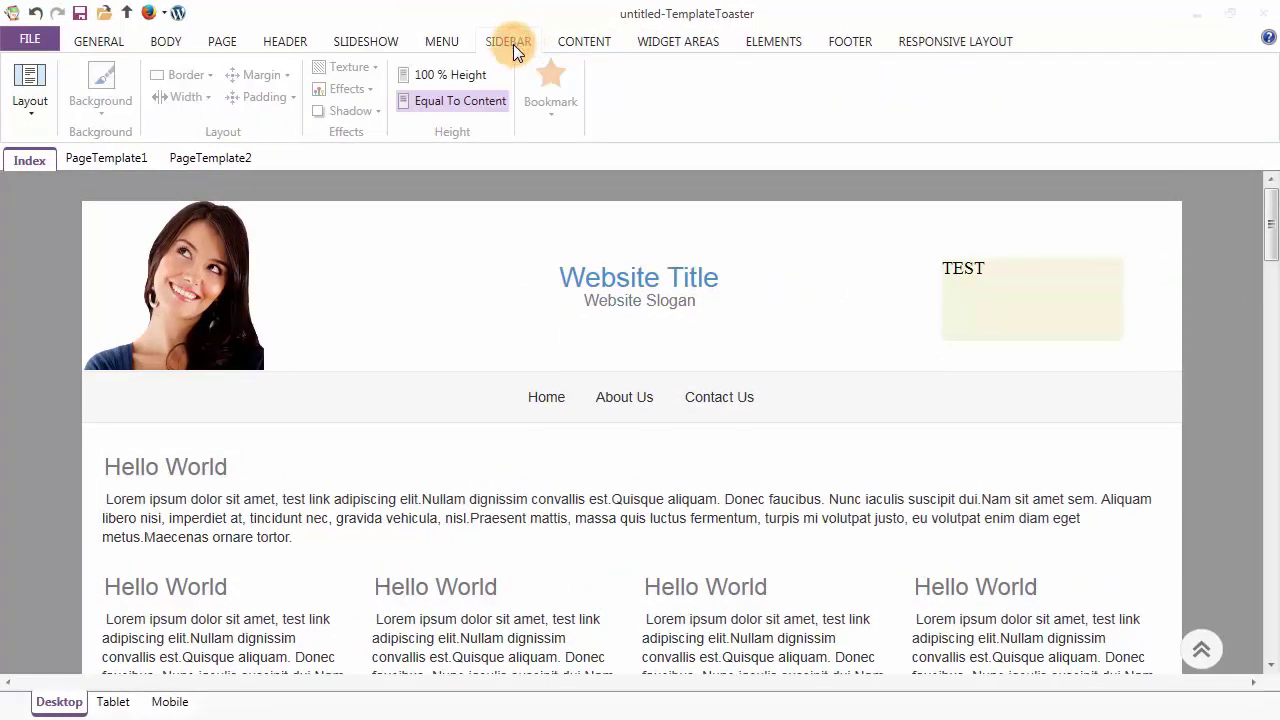
pyautogui.click(28, 100)
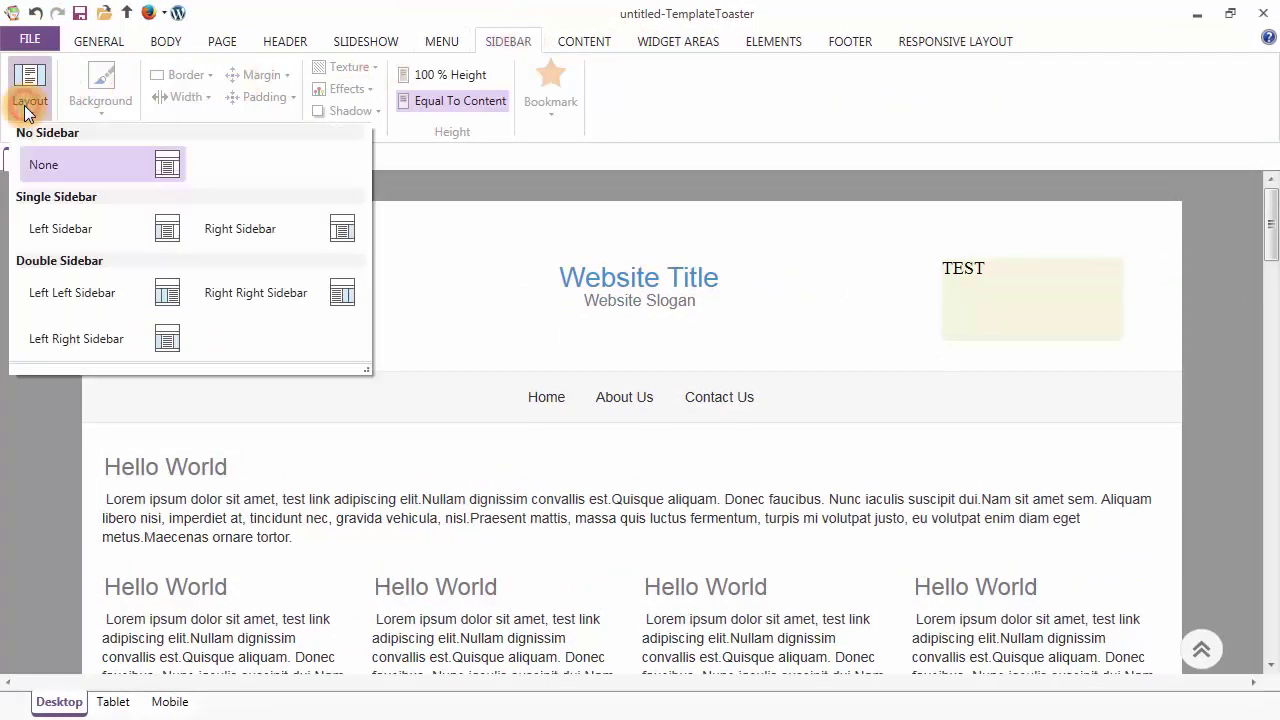
pyautogui.click(40, 231)
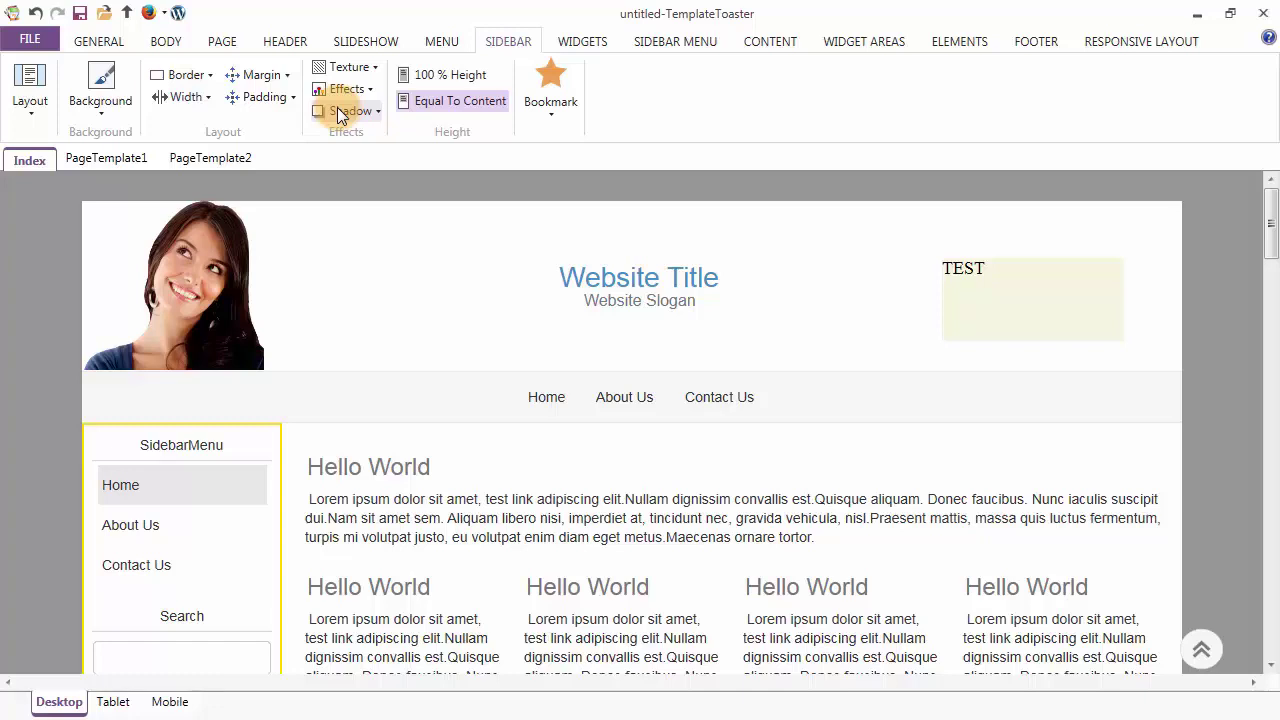
# Review the sidebar widget presets and the options for the widget container, header and content
pyautogui.click(570, 44)
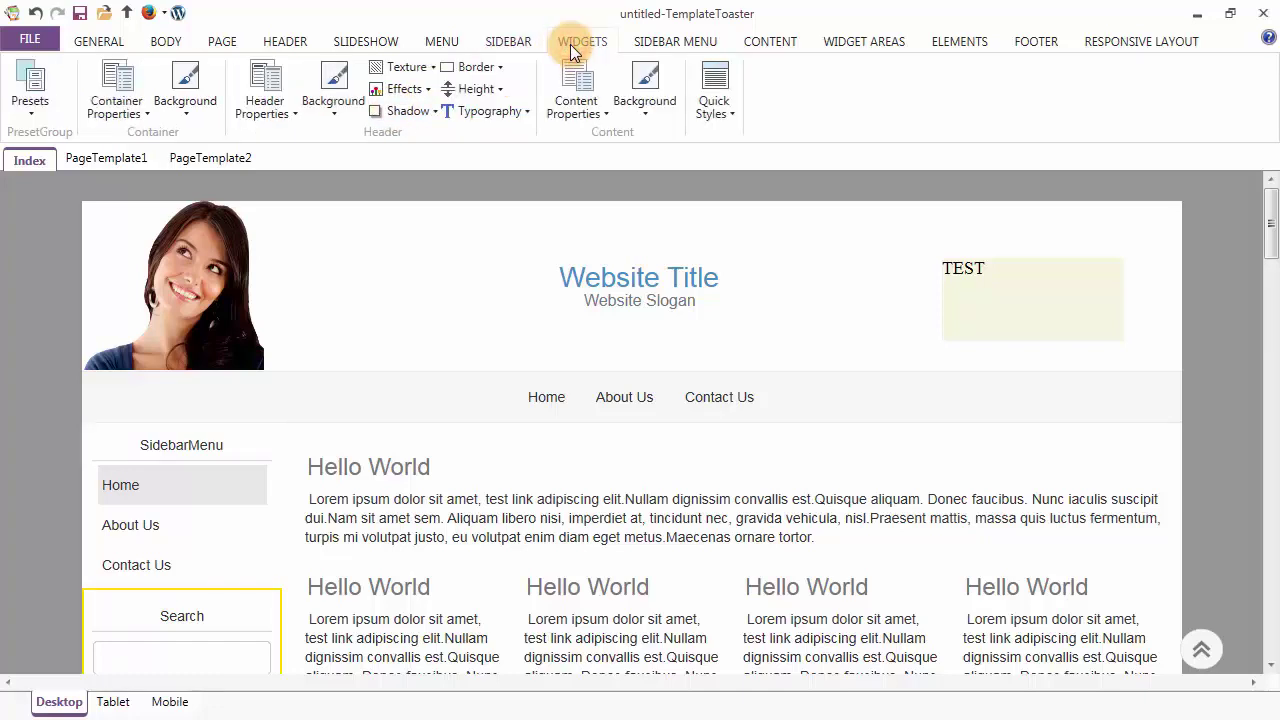
pyautogui.click(42, 97)
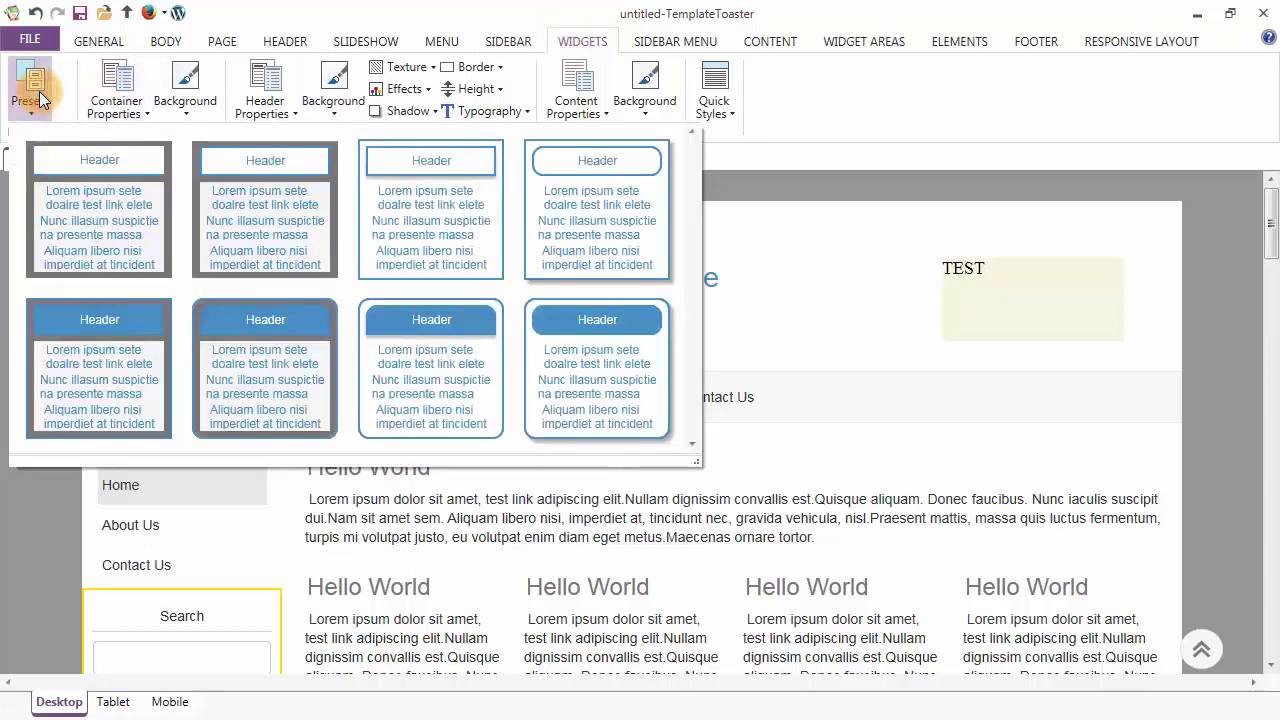
pyautogui.click(40, 97)
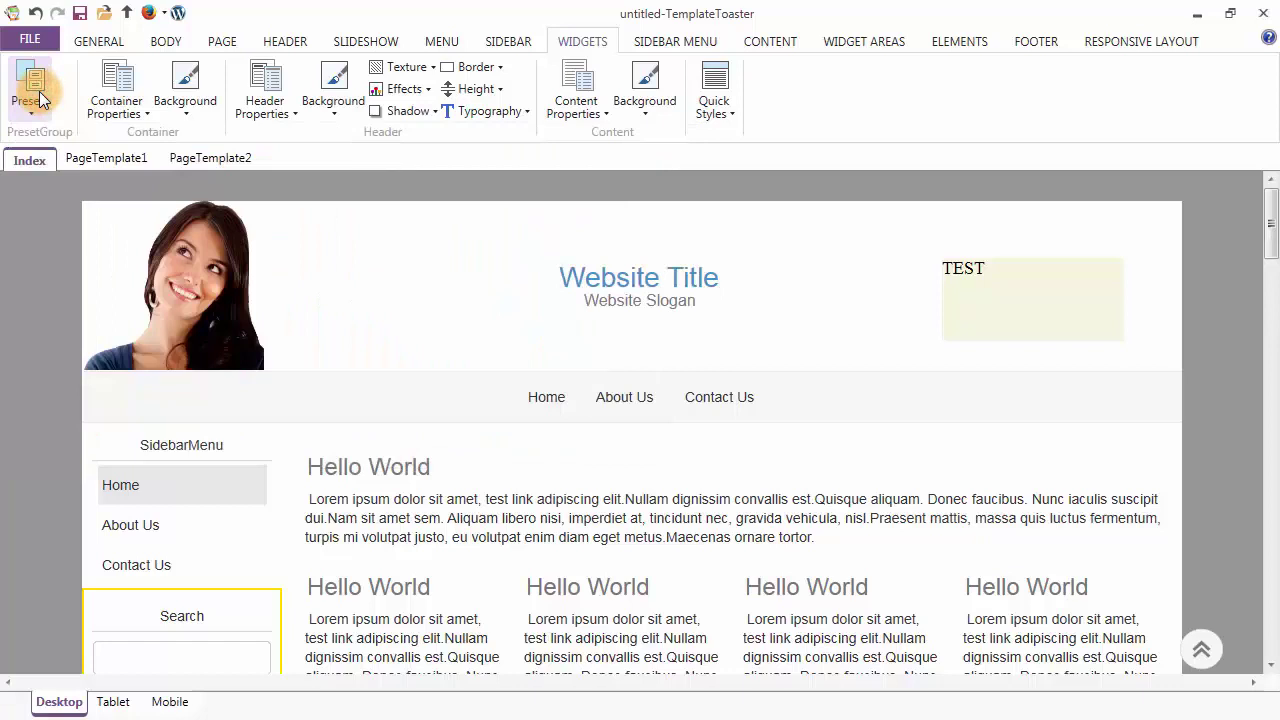
pyautogui.click(112, 95)
pyautogui.click(110, 95)
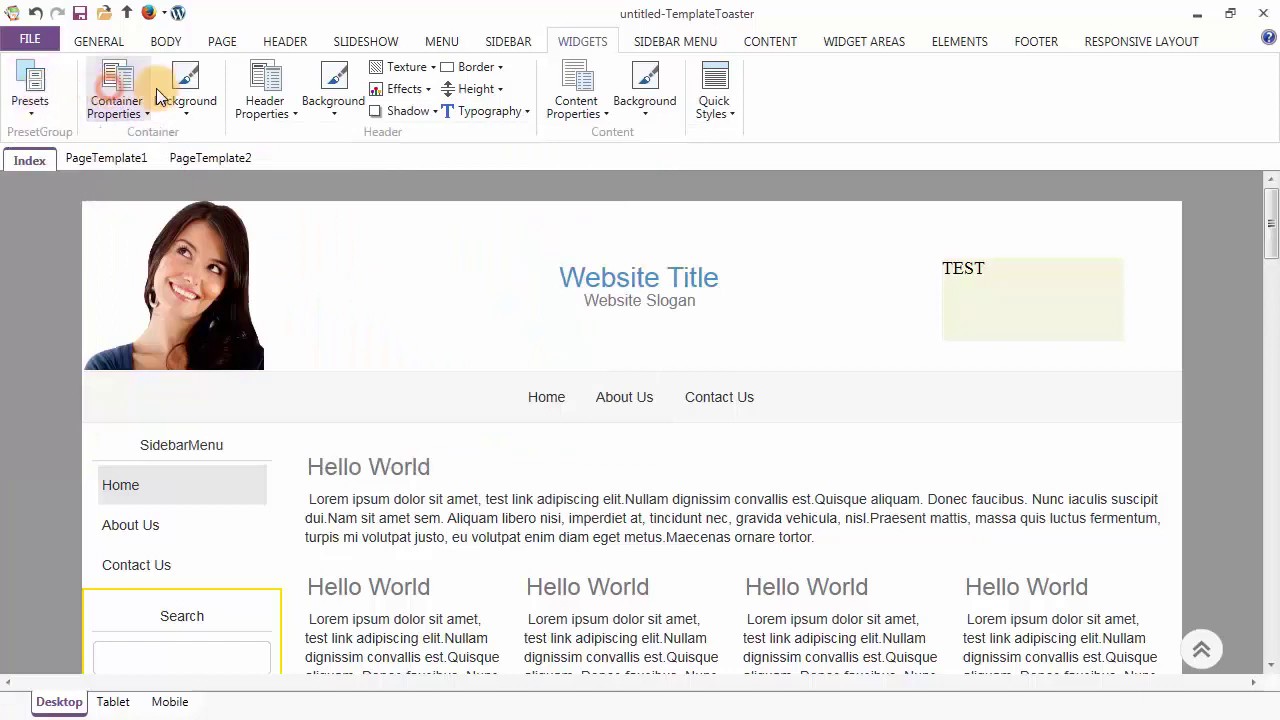
pyautogui.click(262, 90)
pyautogui.click(262, 90)
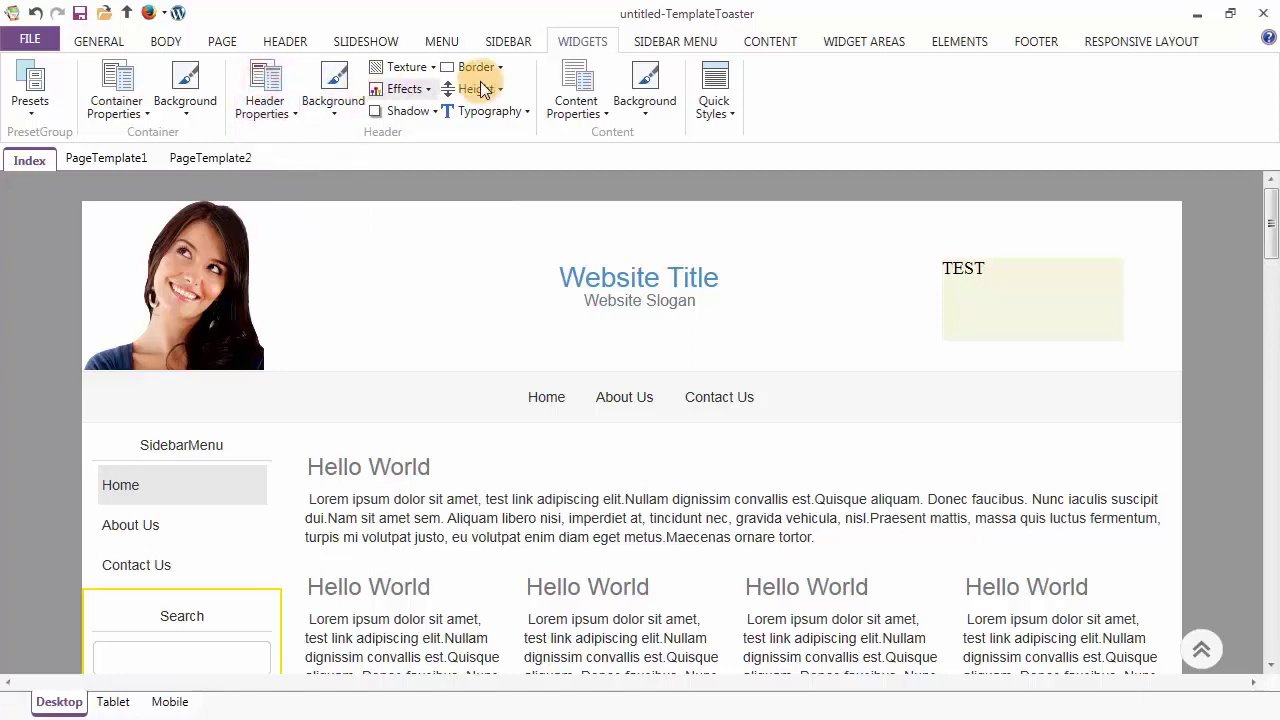
pyautogui.click(571, 88)
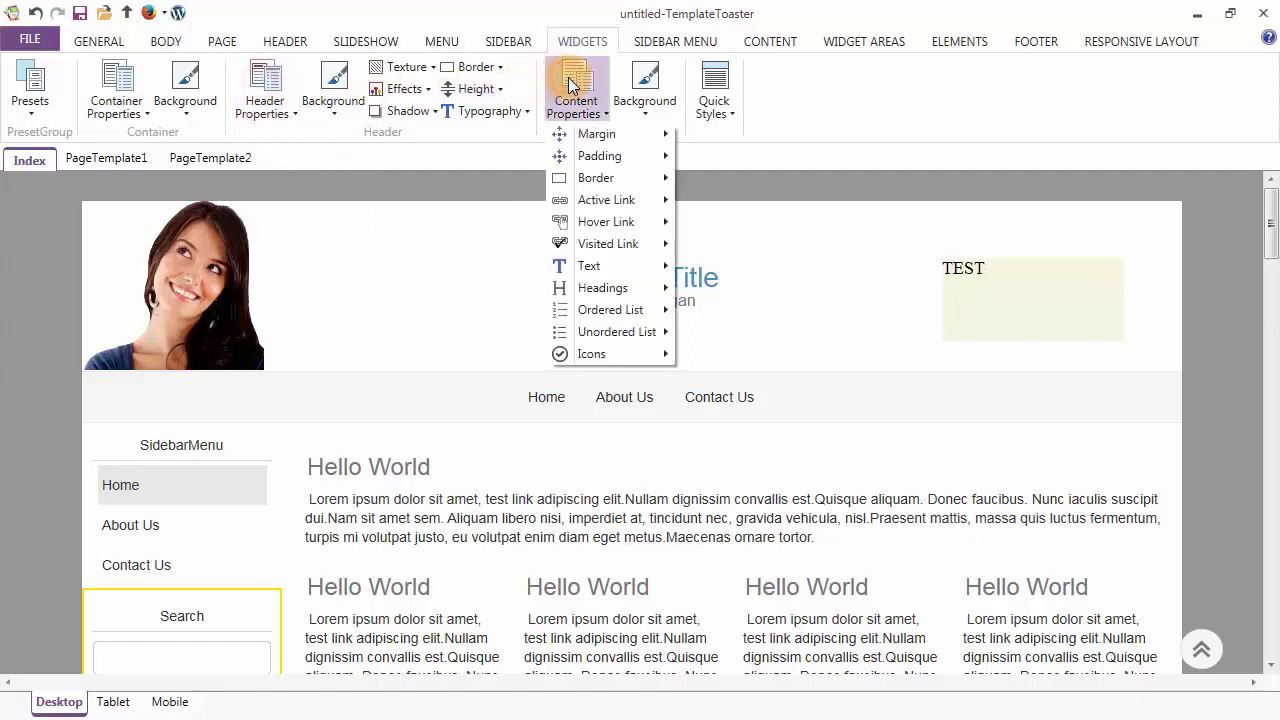
pyautogui.click(571, 86)
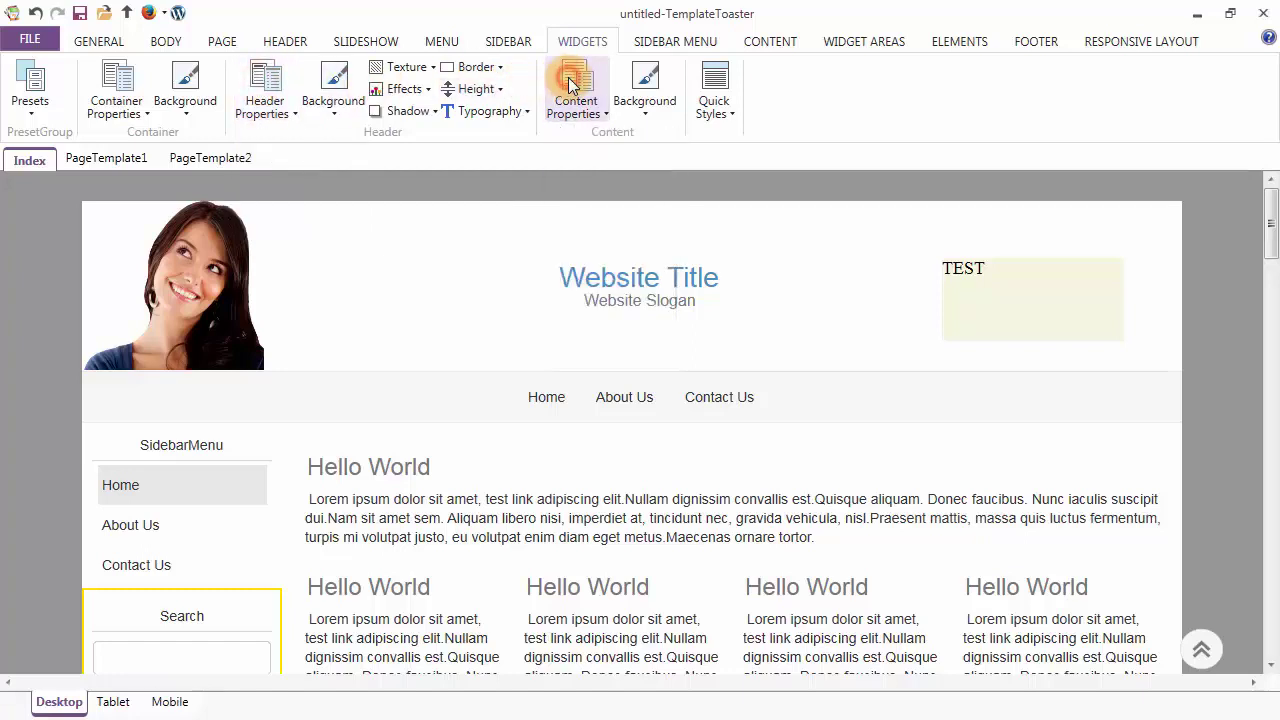
# Review the presets available for the sidebar menu
pyautogui.click(670, 46)
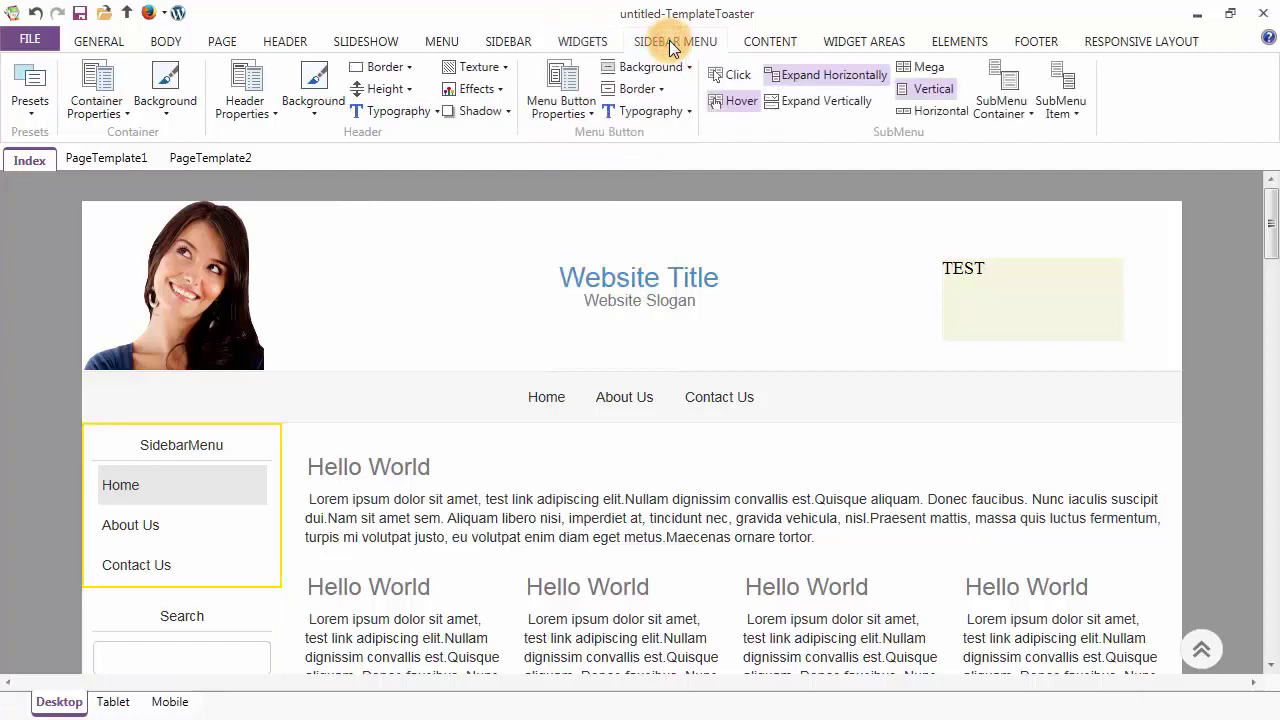
pyautogui.click(38, 100)
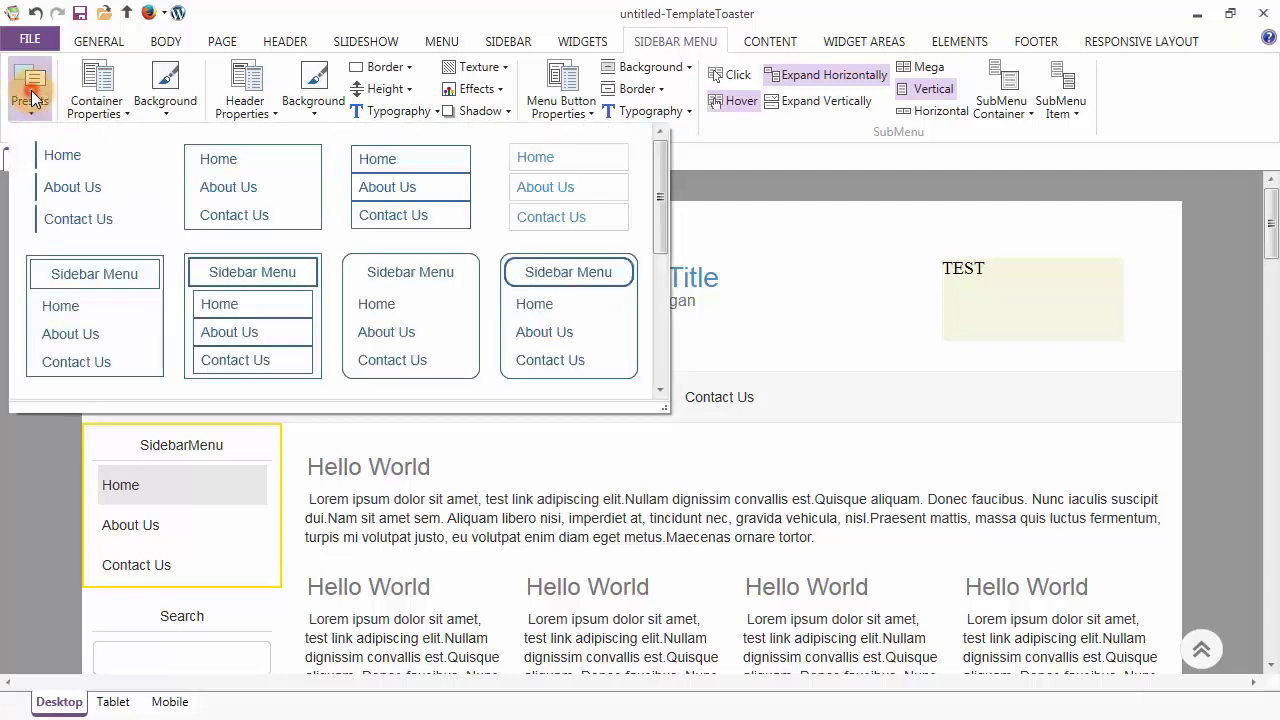
pyautogui.click(31, 97)
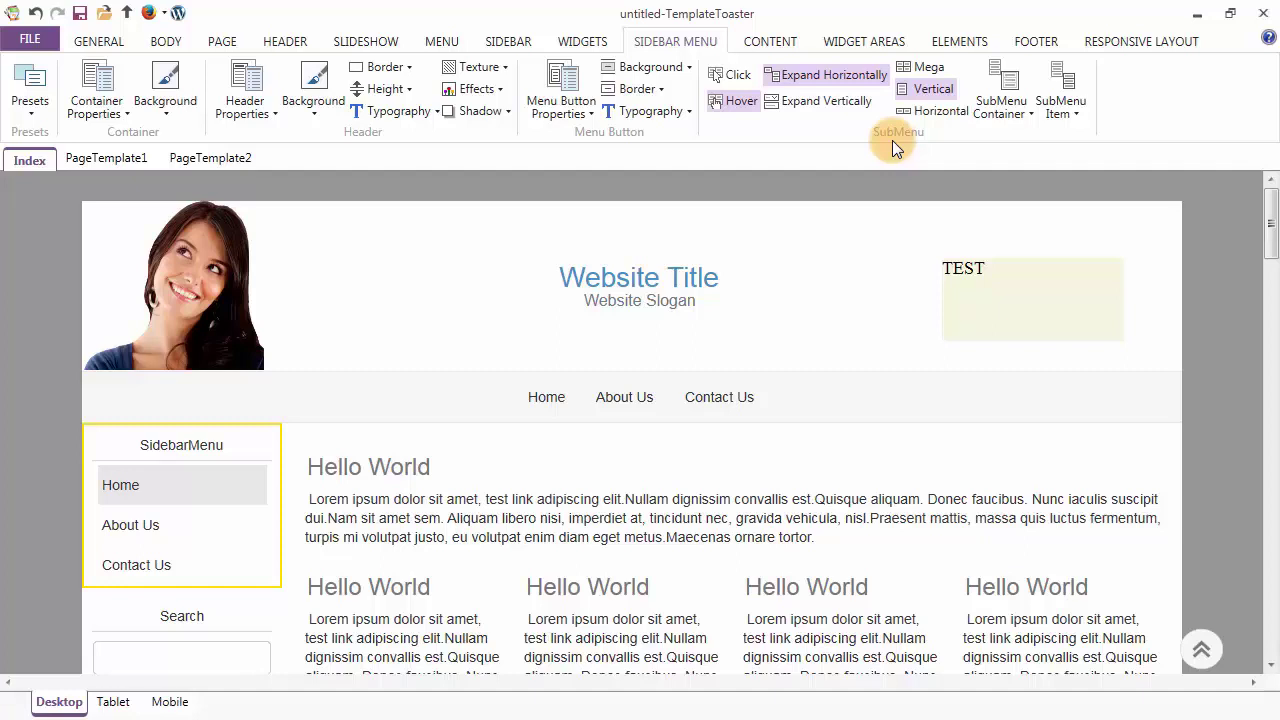
# Examine the content area's presets and its border, margin, padding and line height properties
pyautogui.click(768, 45)
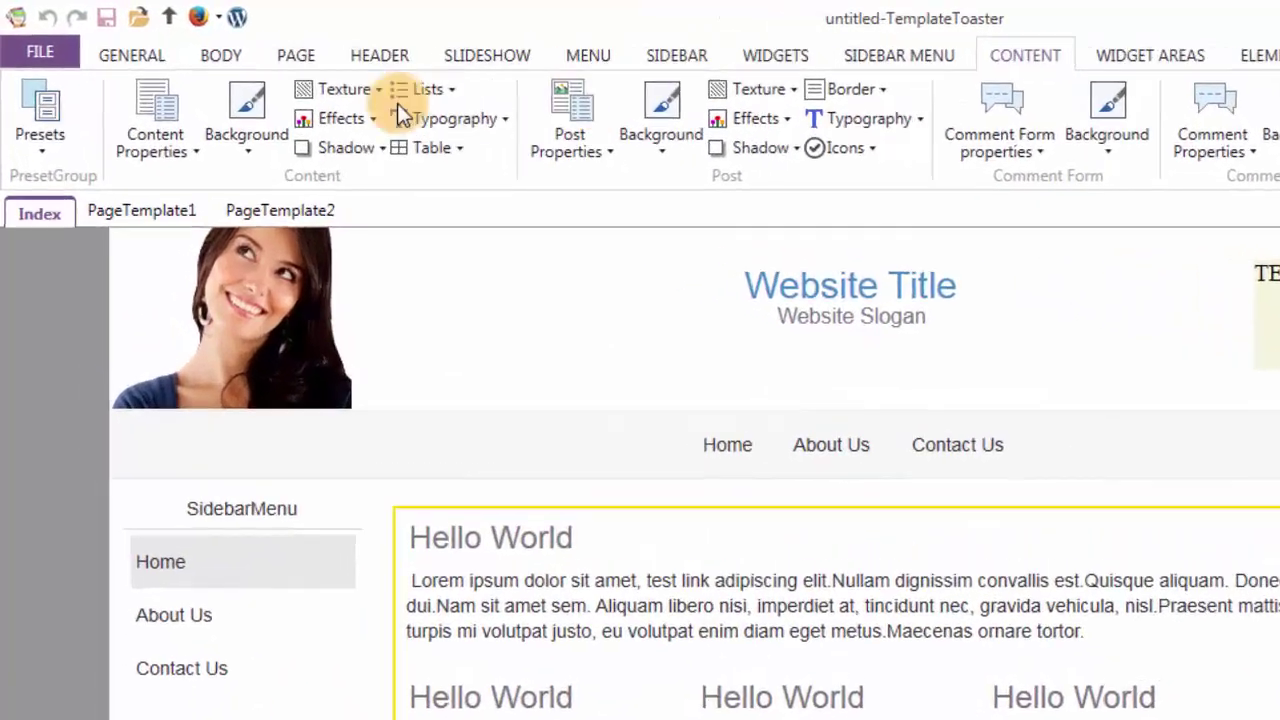
pyautogui.click(42, 130)
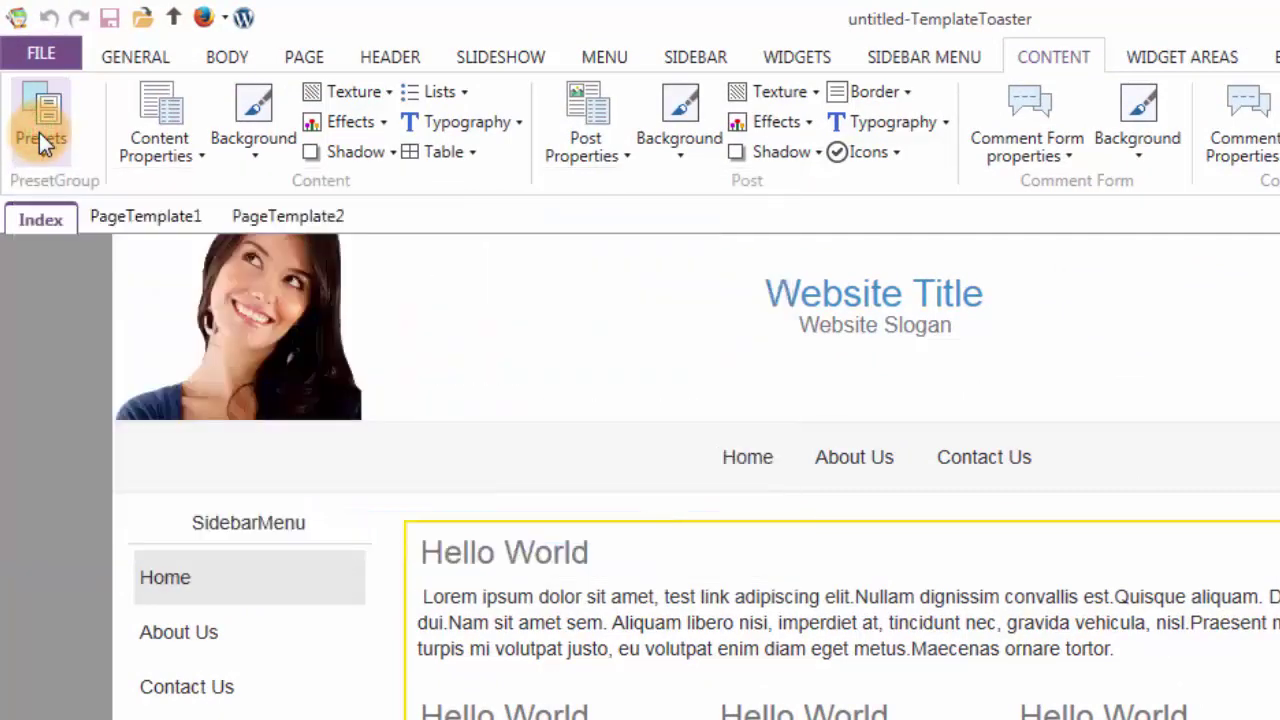
pyautogui.click(159, 125)
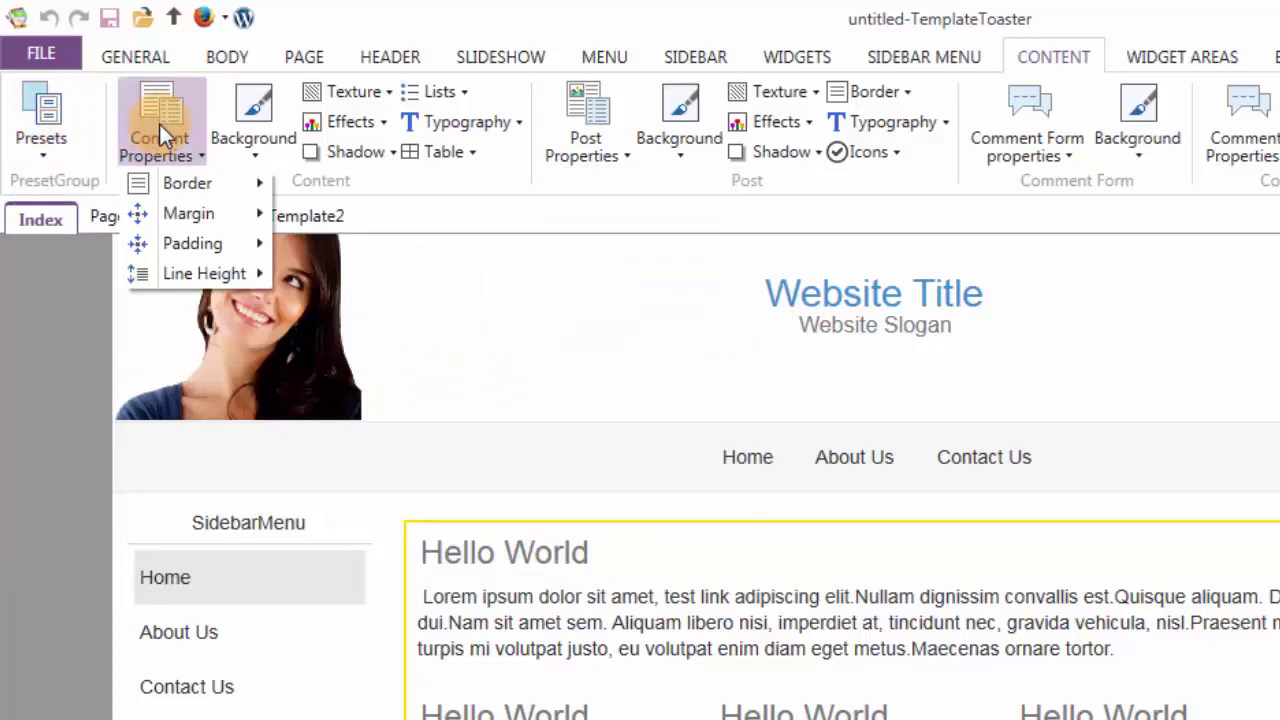
pyautogui.click(159, 123)
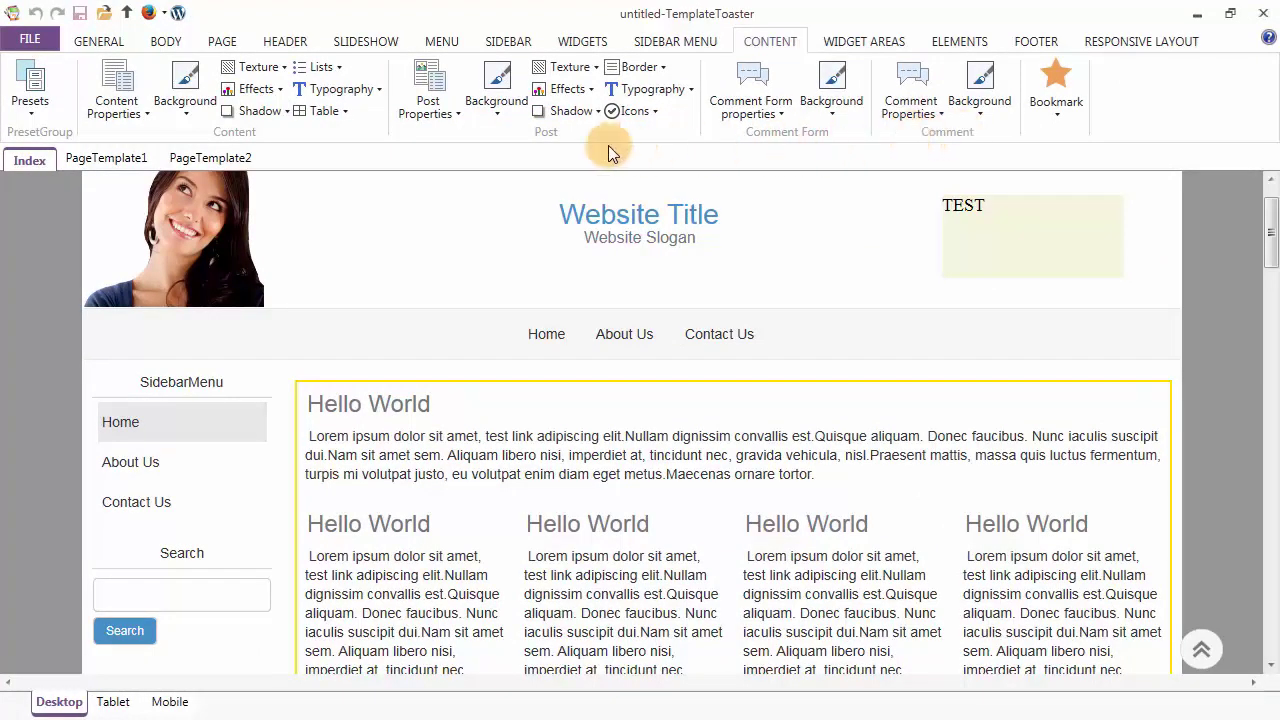
# Preview background colors for the posts and review the post properties without applying a change
pyautogui.click(497, 85)
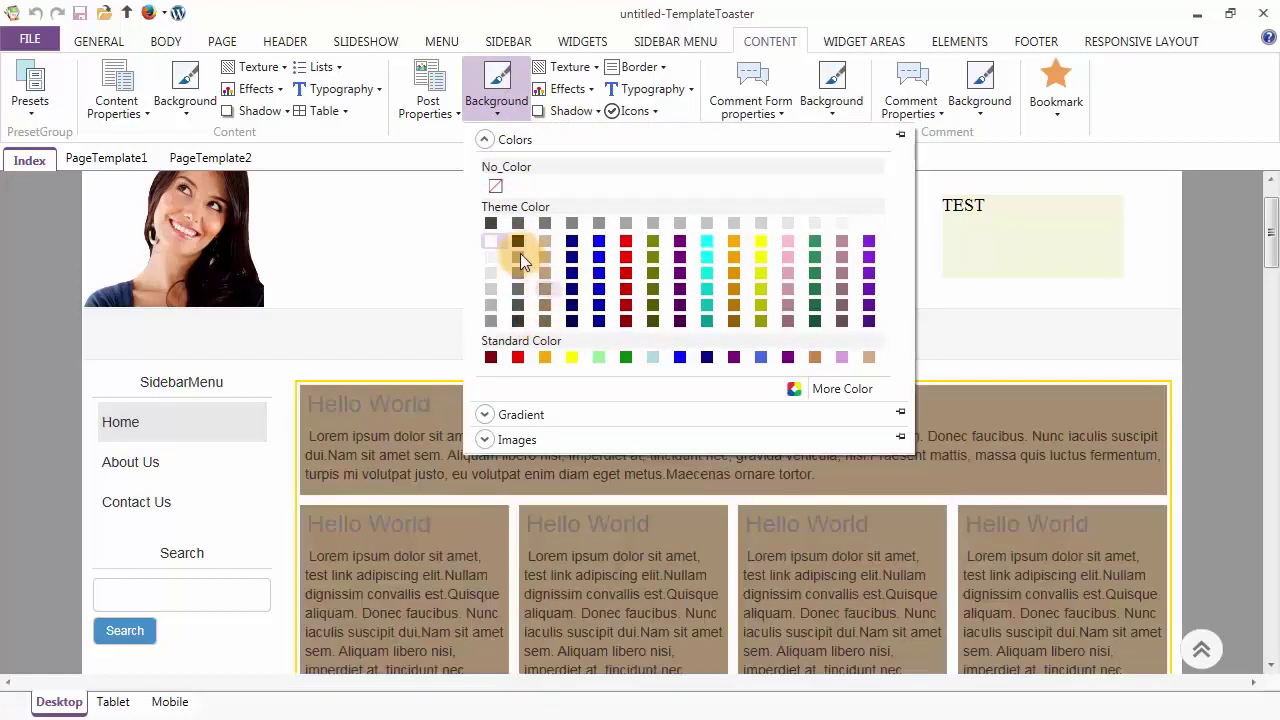
pyautogui.click(490, 108)
pyautogui.click(427, 108)
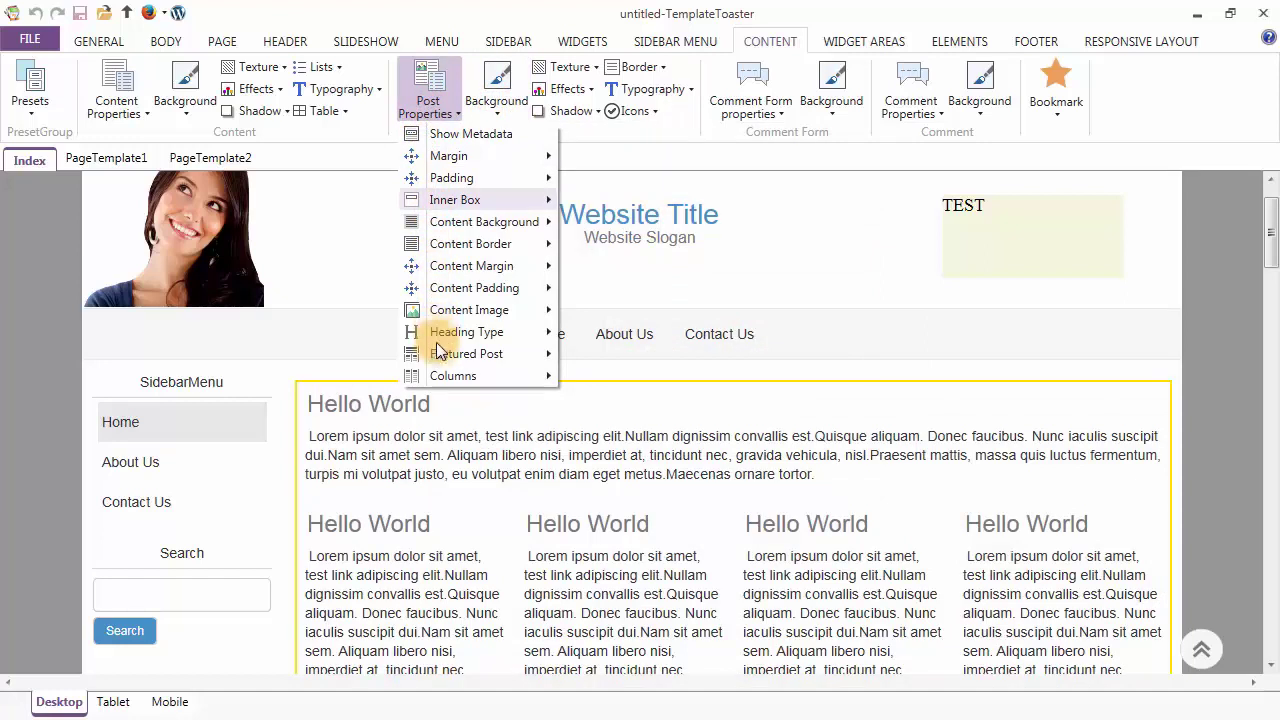
pyautogui.click(427, 113)
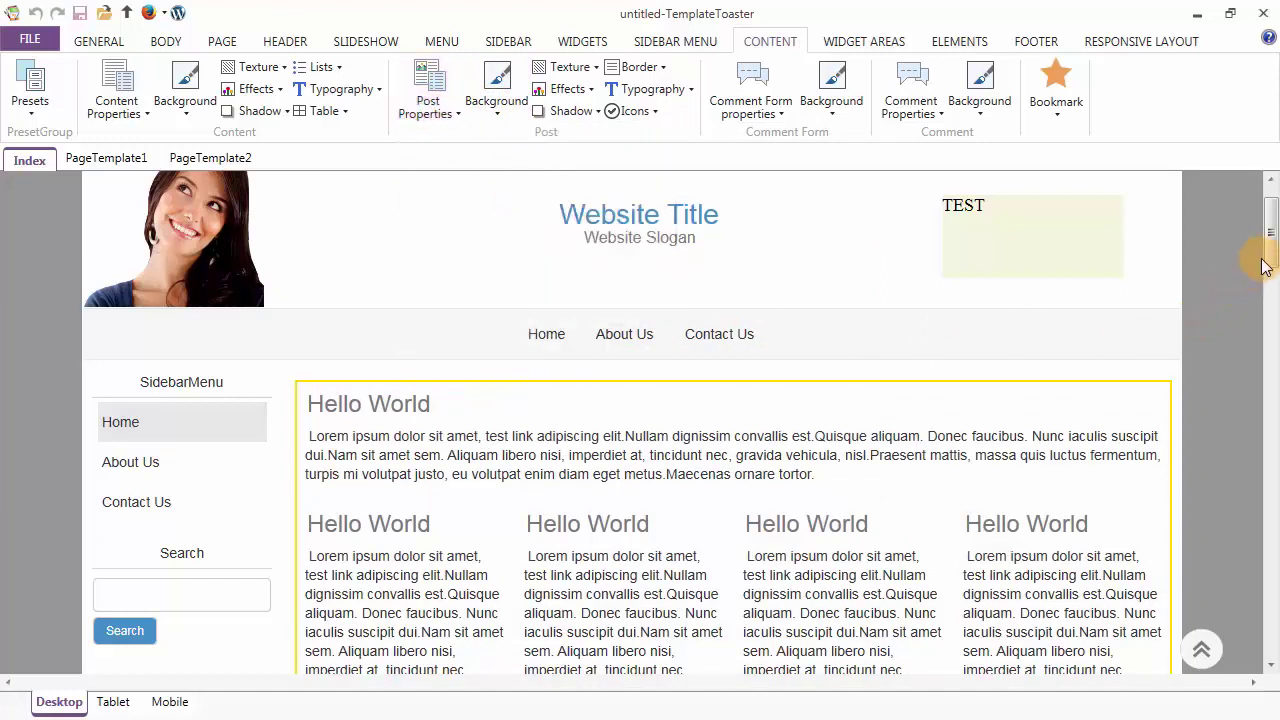
# Examine the comment form's properties, including typography, and its background color options
pyautogui.moveTo(1268, 257); pyautogui.dragTo(1271, 624)
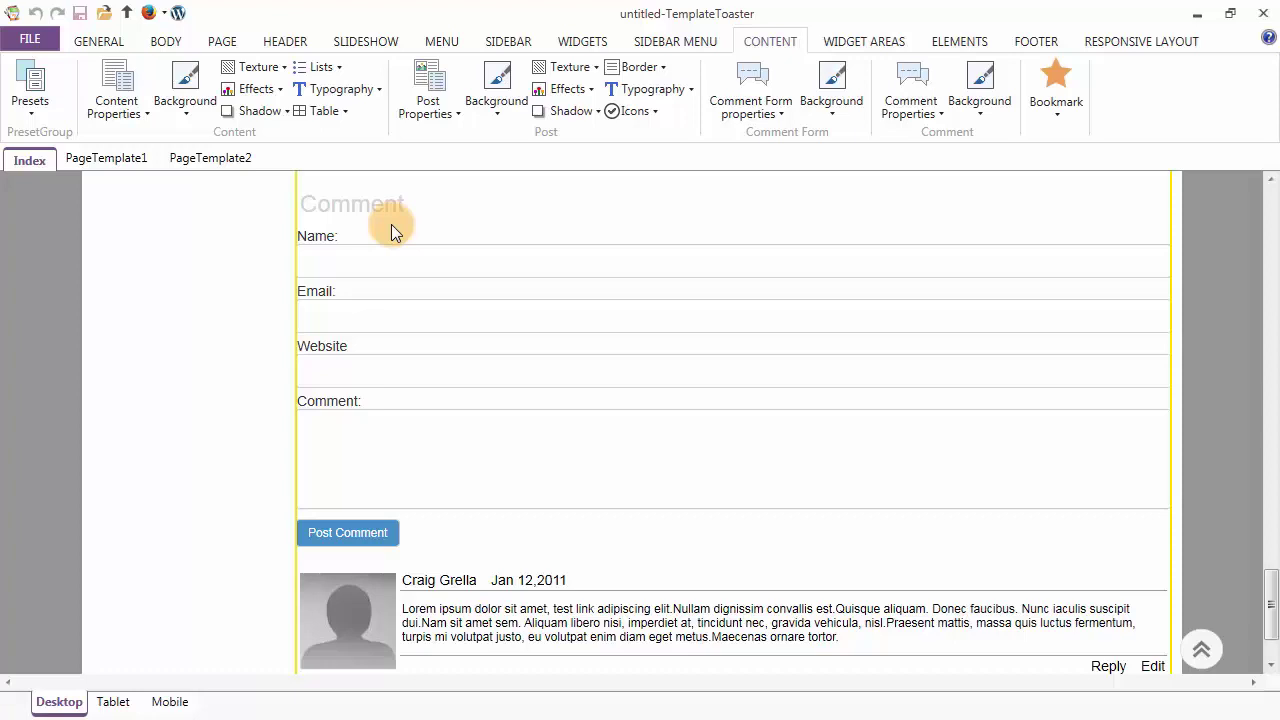
pyautogui.click(755, 103)
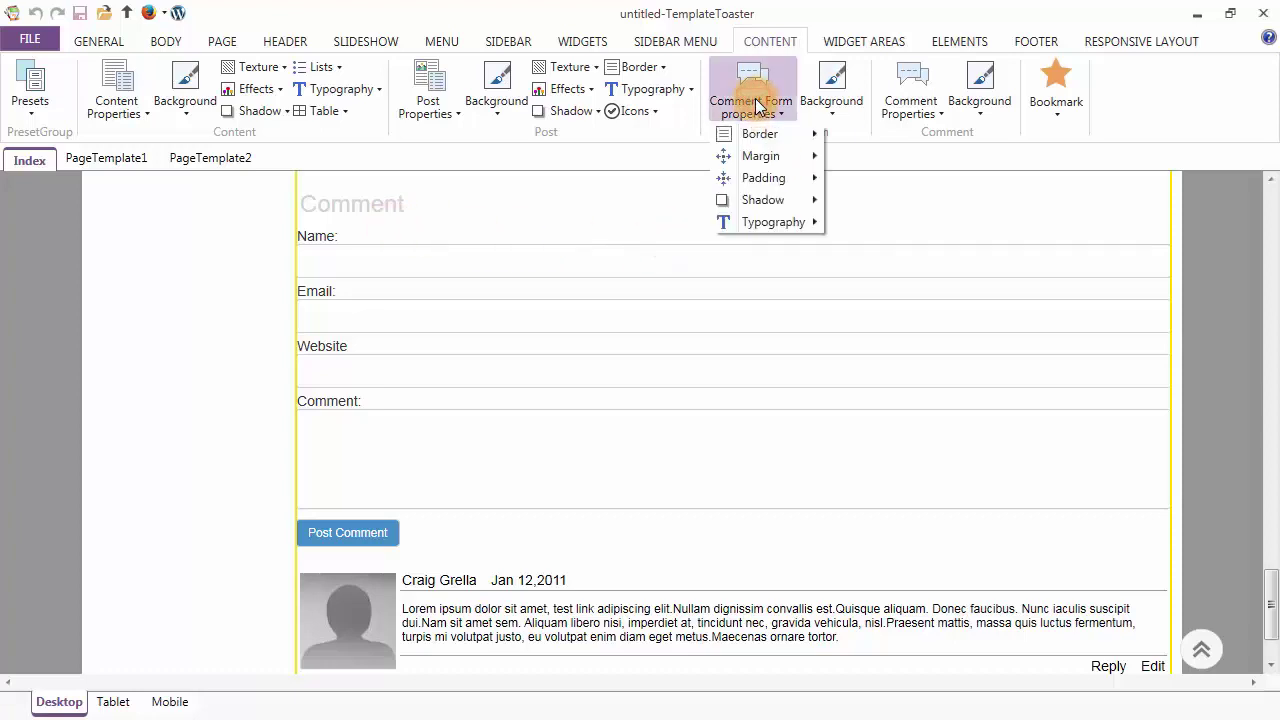
pyautogui.click(757, 181)
pyautogui.click(761, 223)
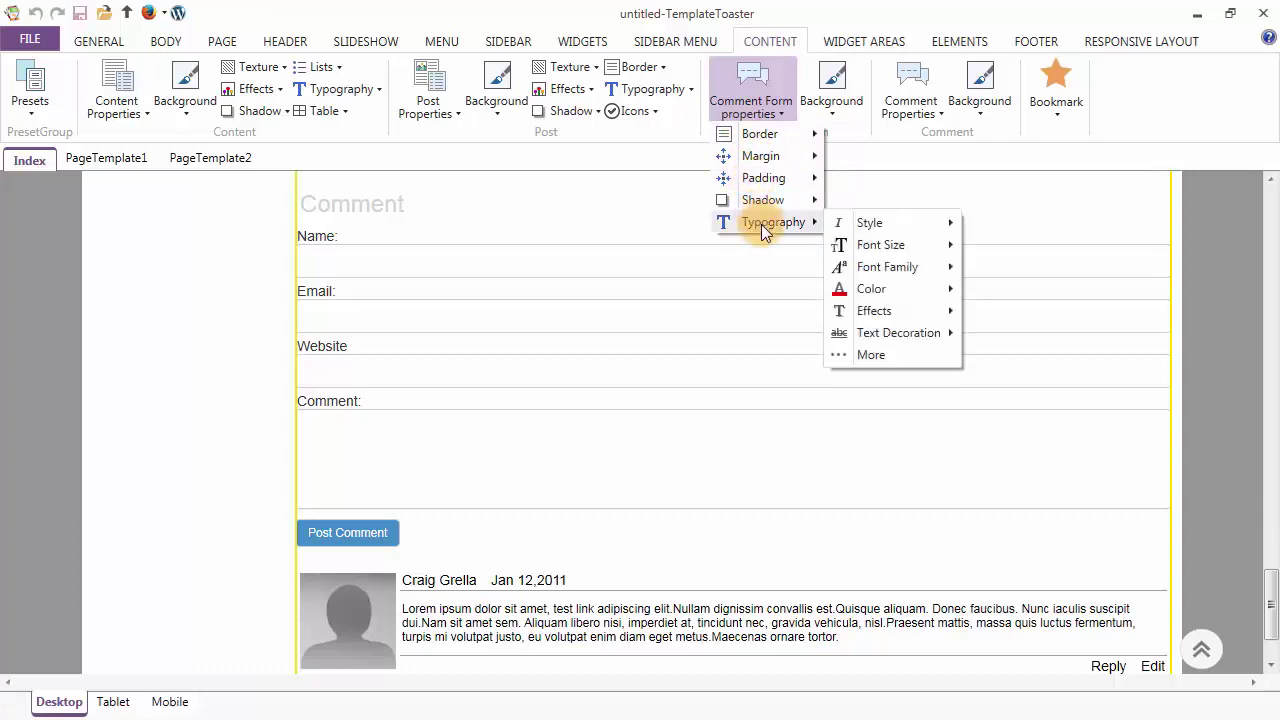
pyautogui.click(766, 136)
pyautogui.click(755, 98)
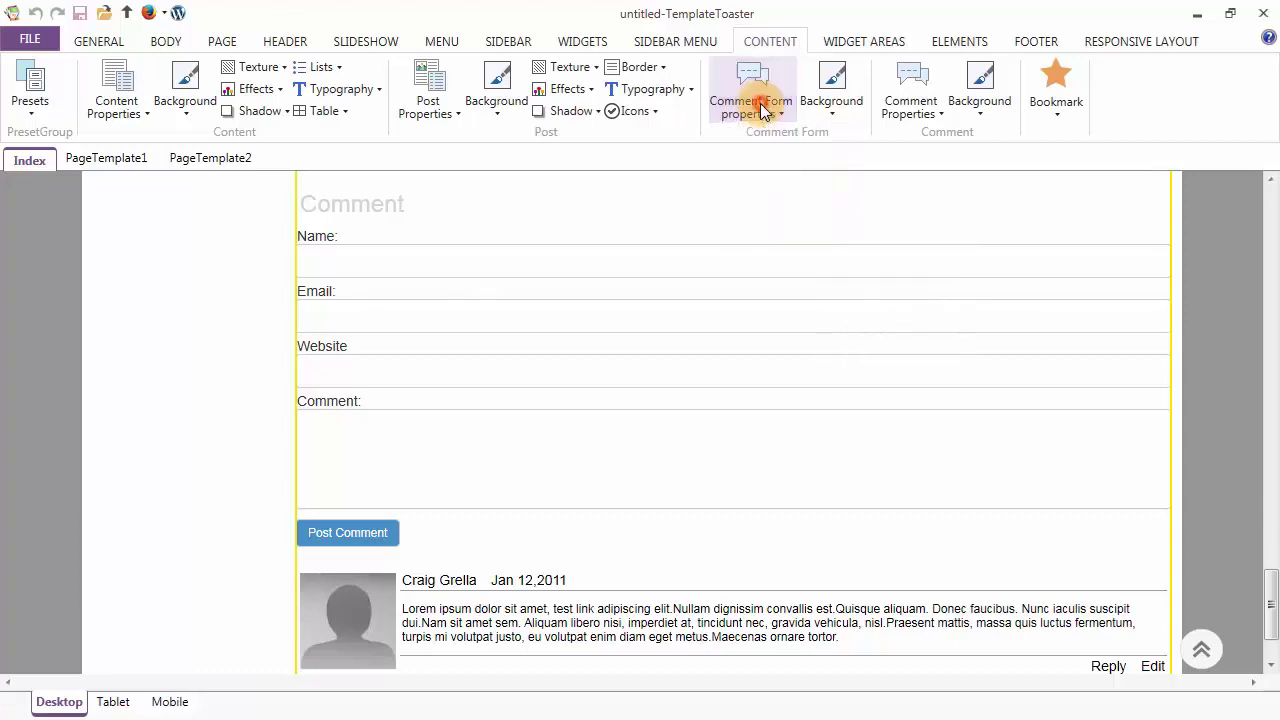
pyautogui.click(831, 97)
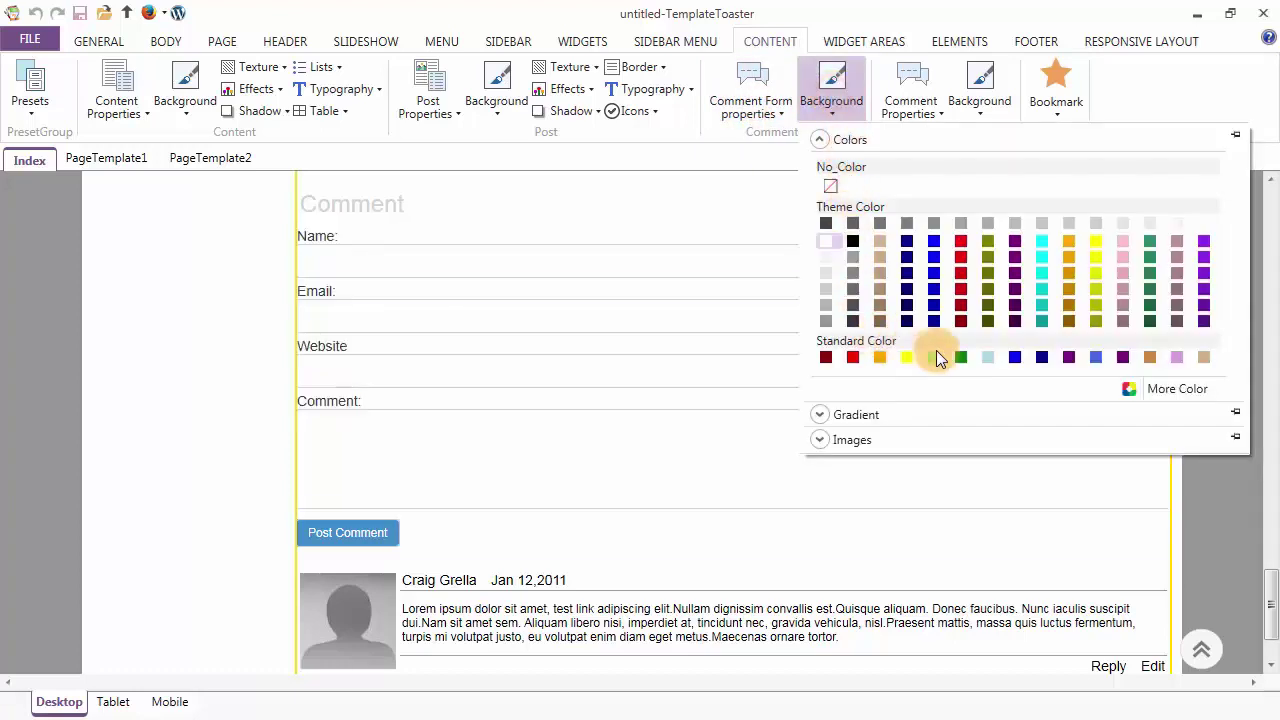
pyautogui.click(833, 92)
# Review the posted comment's properties, including image position and typography, and its background color options
pyautogui.click(912, 88)
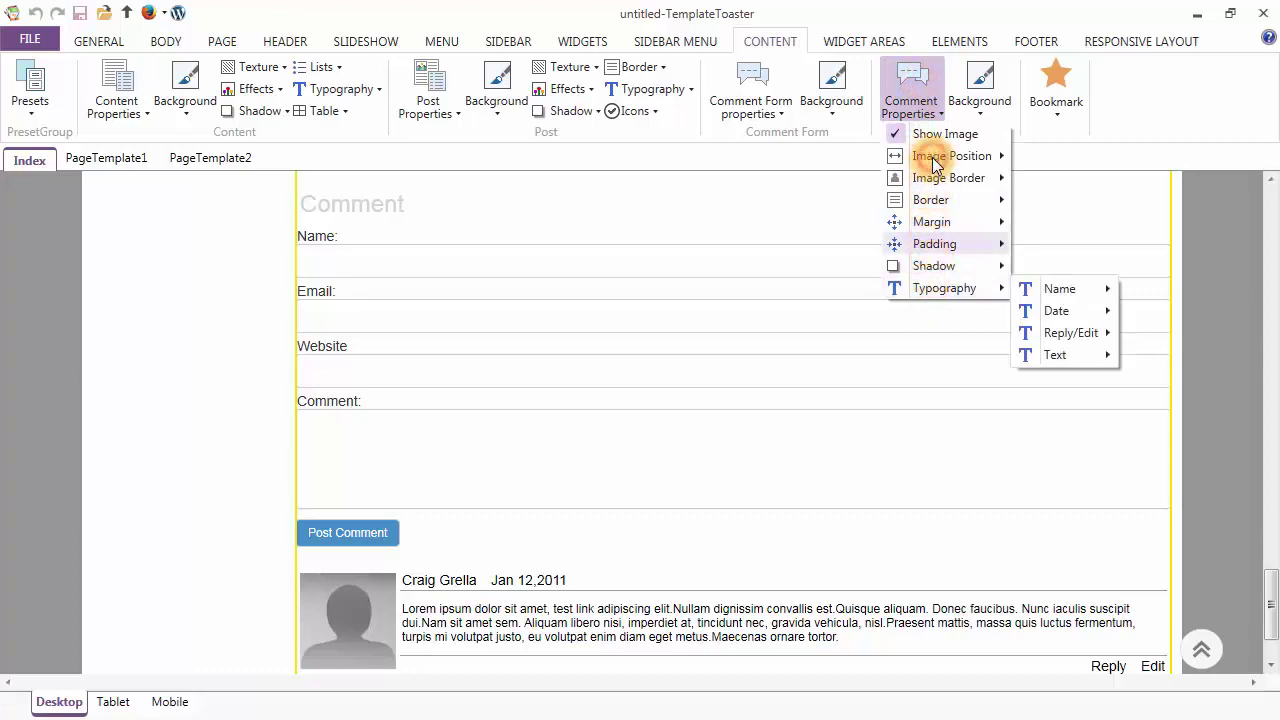
pyautogui.moveTo(935, 164)
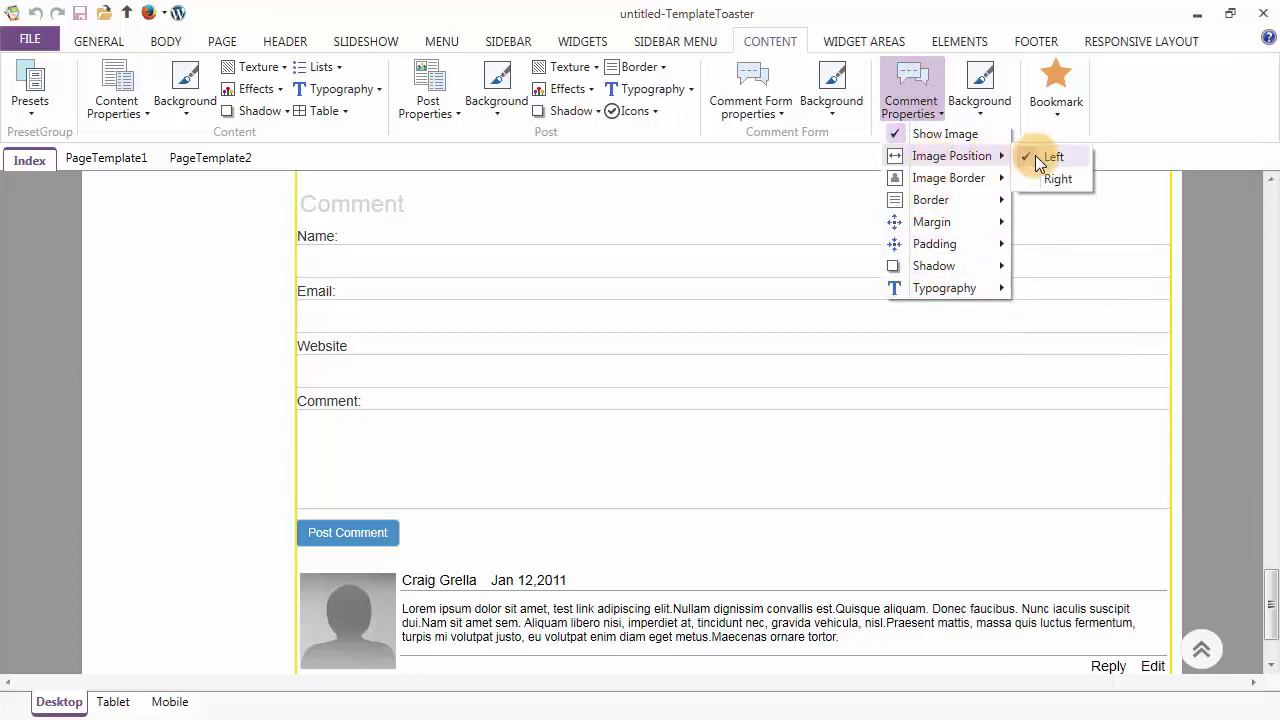
pyautogui.click(917, 100)
pyautogui.click(978, 100)
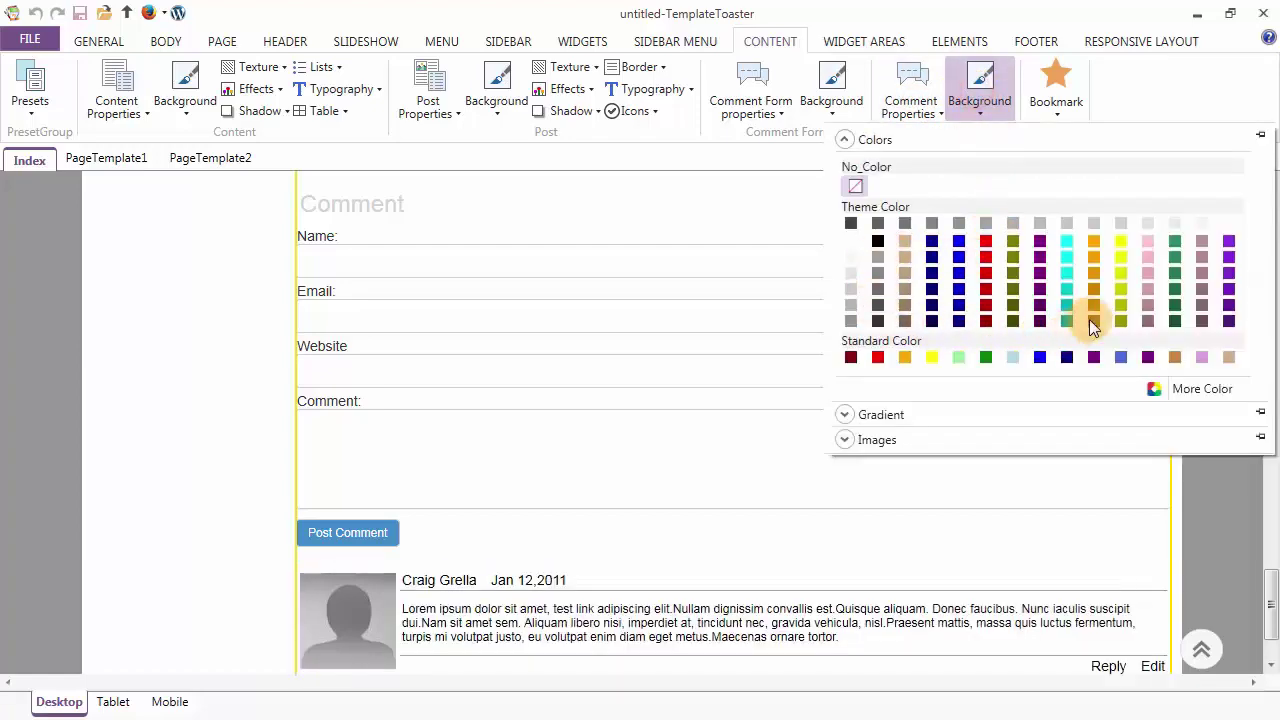
pyautogui.click(981, 102)
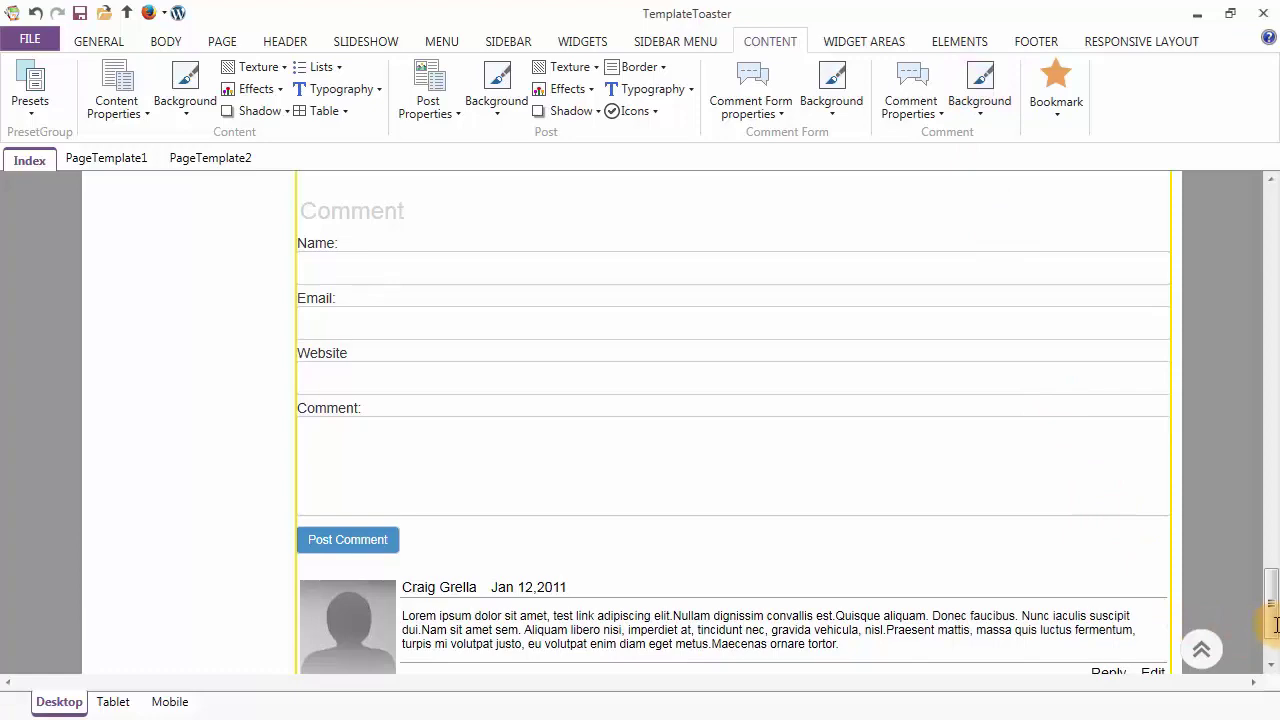
# Select the HAWidgetArea00 cell above the header and draw a widget position between the header picture and the website title
pyautogui.moveTo(1274, 625); pyautogui.dragTo(1273, 240)
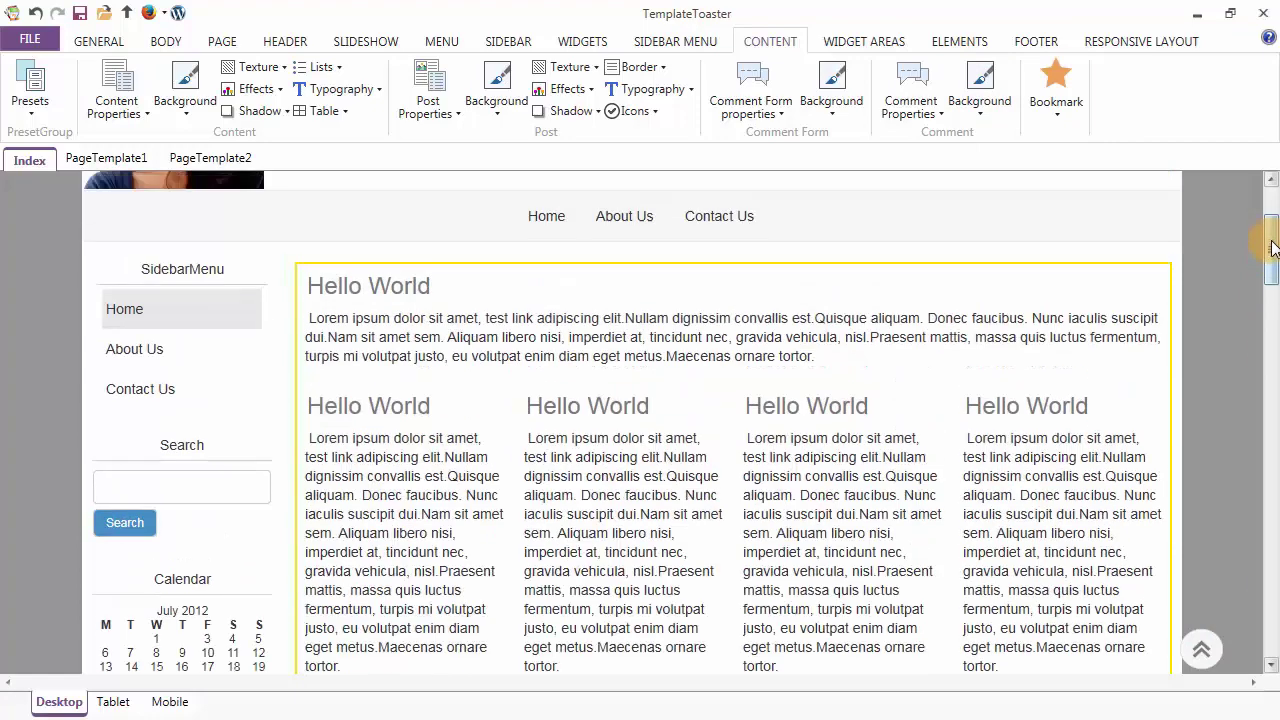
pyautogui.click(858, 46)
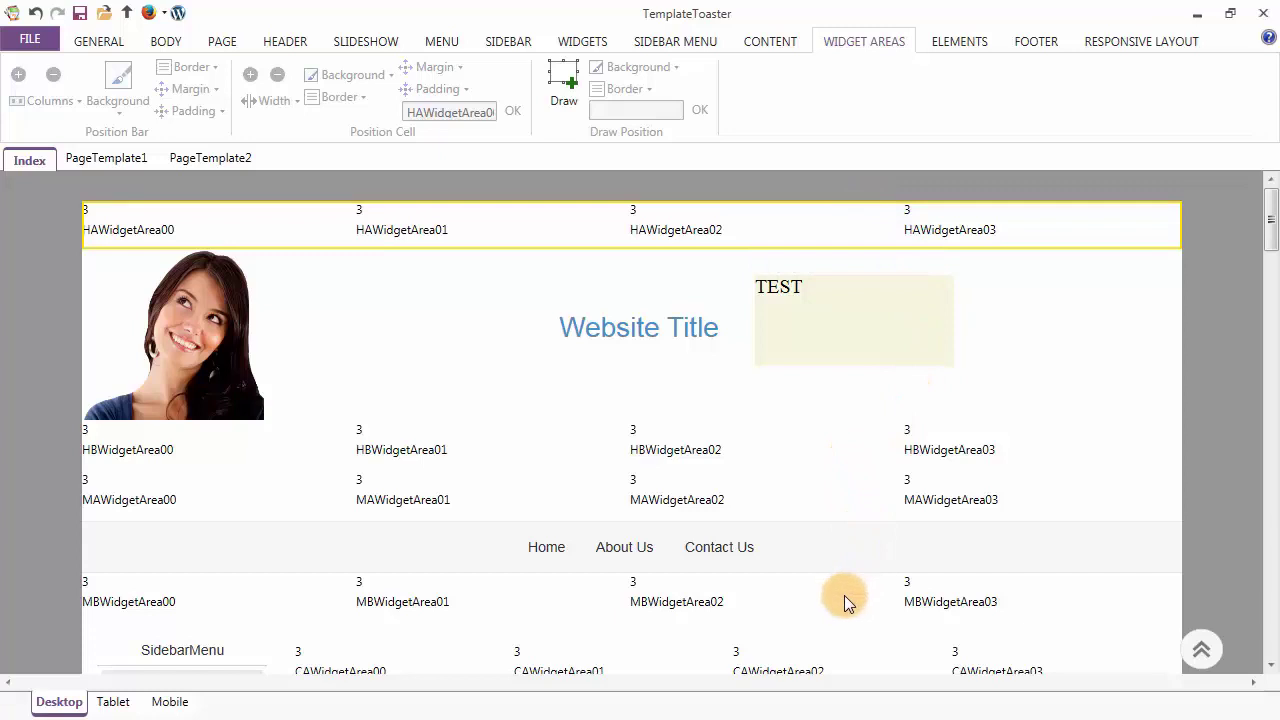
pyautogui.click(212, 224)
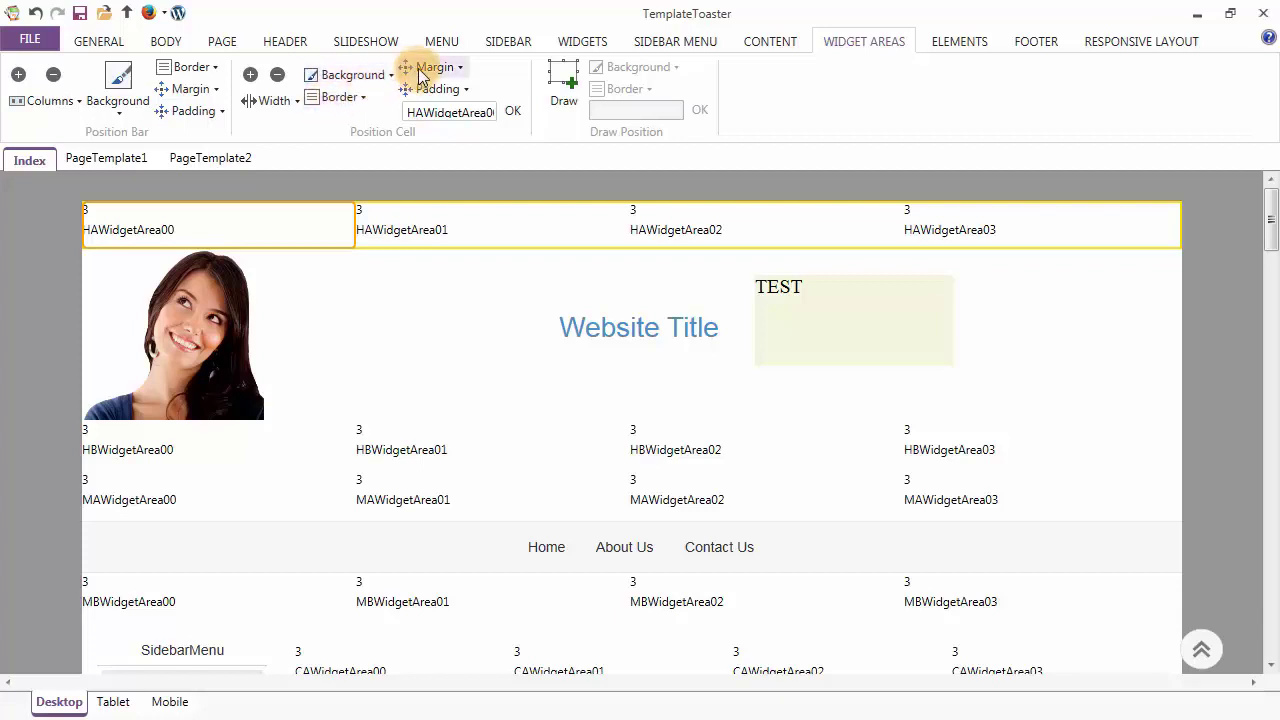
pyautogui.click(563, 84)
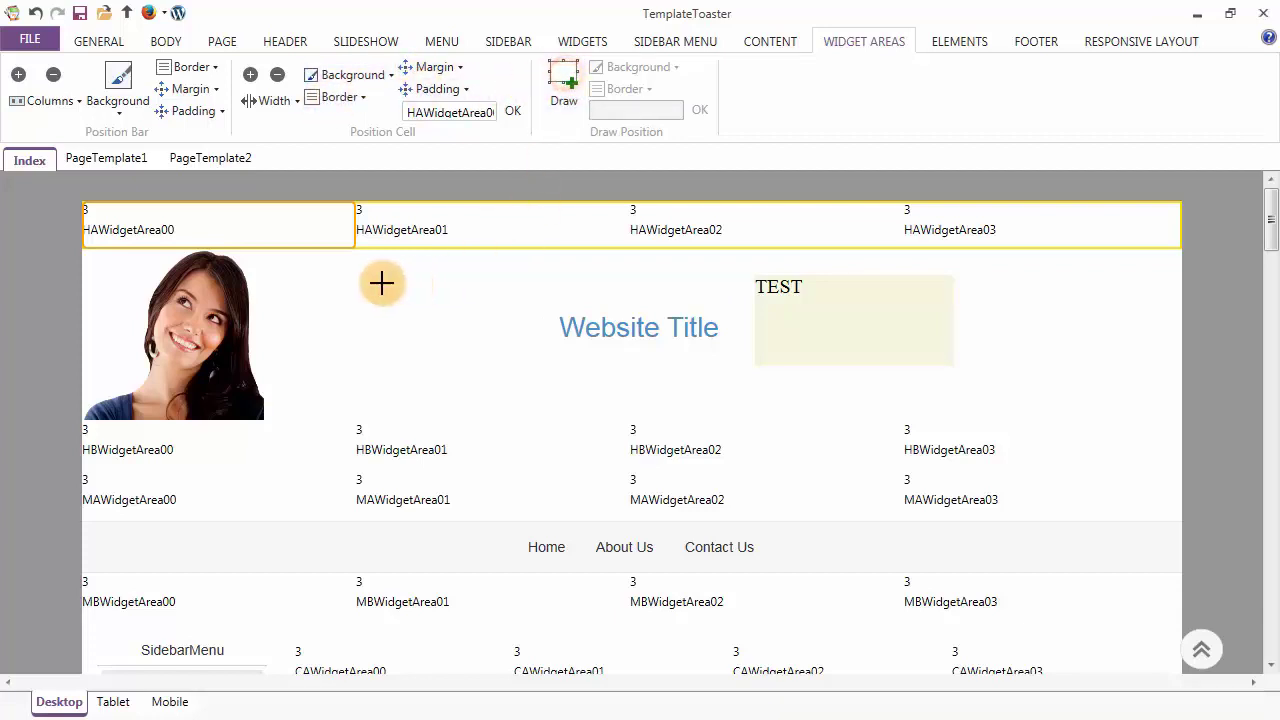
pyautogui.moveTo(373, 294); pyautogui.dragTo(449, 366)
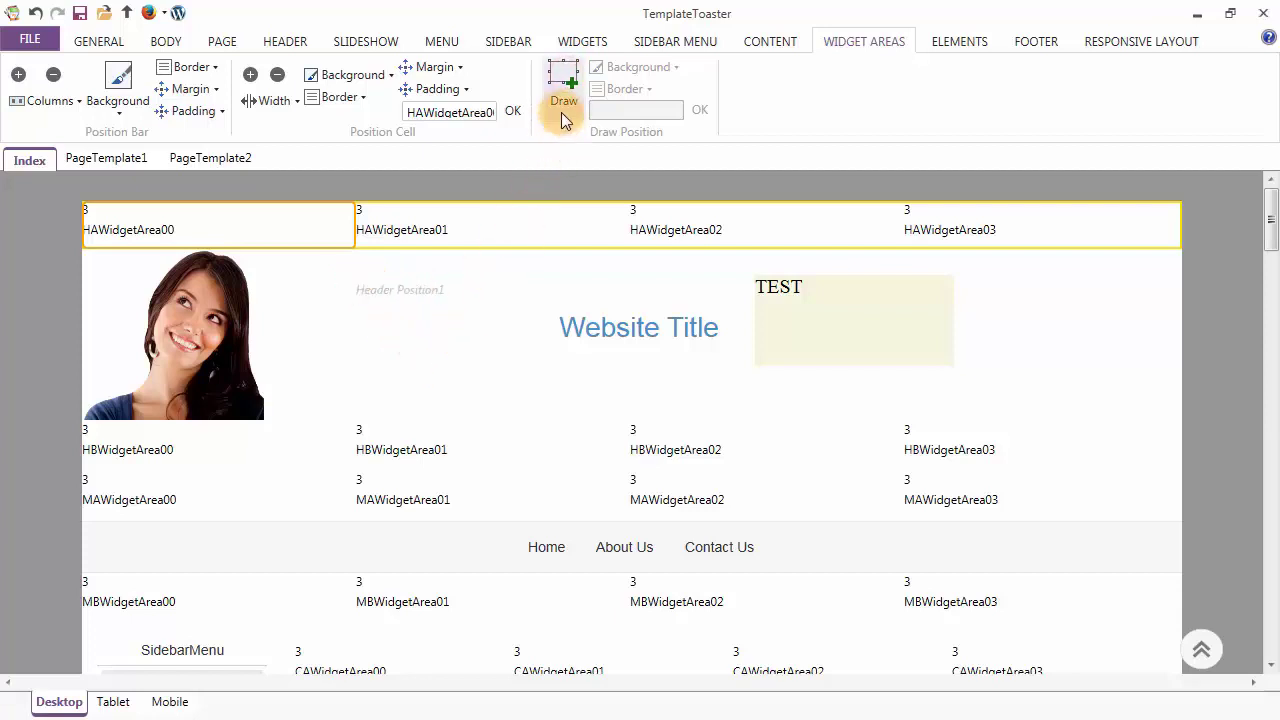
# Draw a widget position in the menu bar before the Home item and shift Header Position1 slightly lower in the header
pyautogui.click(562, 98)
pyautogui.moveTo(349, 537); pyautogui.dragTo(440, 563)
pyautogui.click(403, 297)
pyautogui.moveTo(403, 297)
pyautogui.mouseDown()
pyautogui.moveTo(380, 297)
pyautogui.moveTo(458, 328)
pyautogui.moveTo(506, 289)
pyautogui.moveTo(394, 289)
pyautogui.moveTo(403, 314)
pyautogui.moveTo(440, 316)
pyautogui.moveTo(406, 314)
pyautogui.mouseUp()
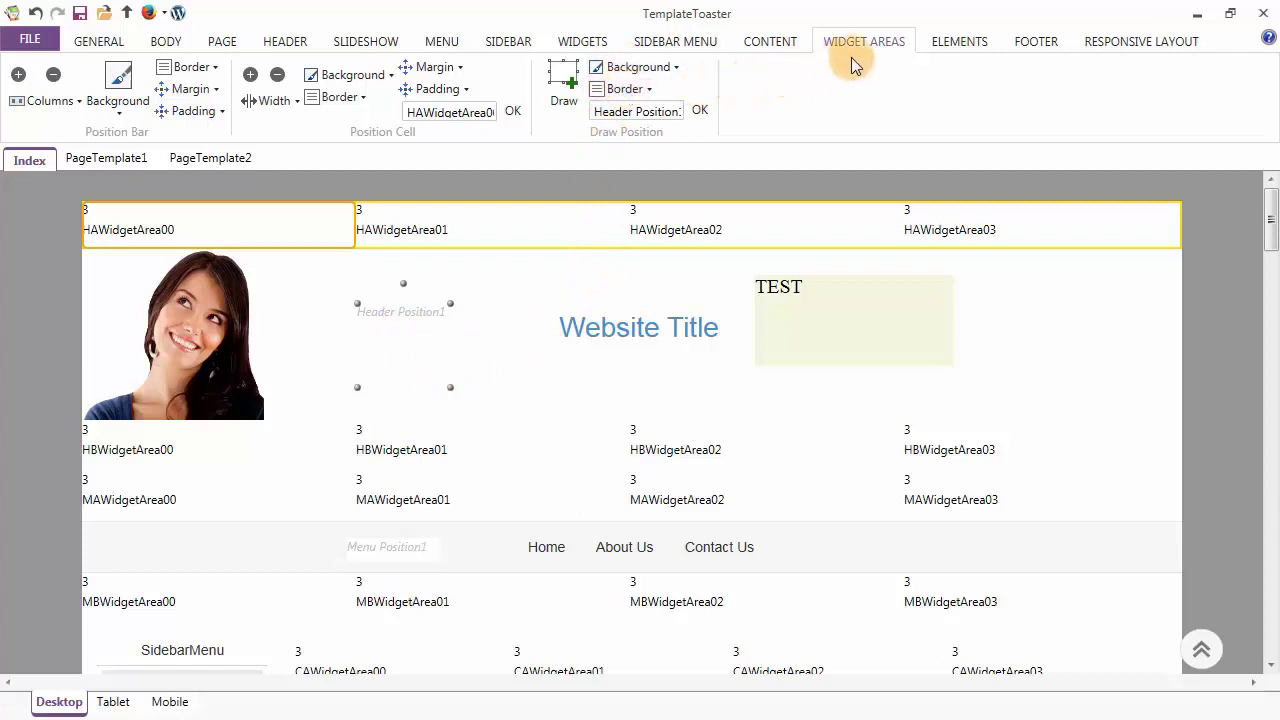
# Review the button element's styling options, such as effects and padding, without applying a change
pyautogui.click(957, 45)
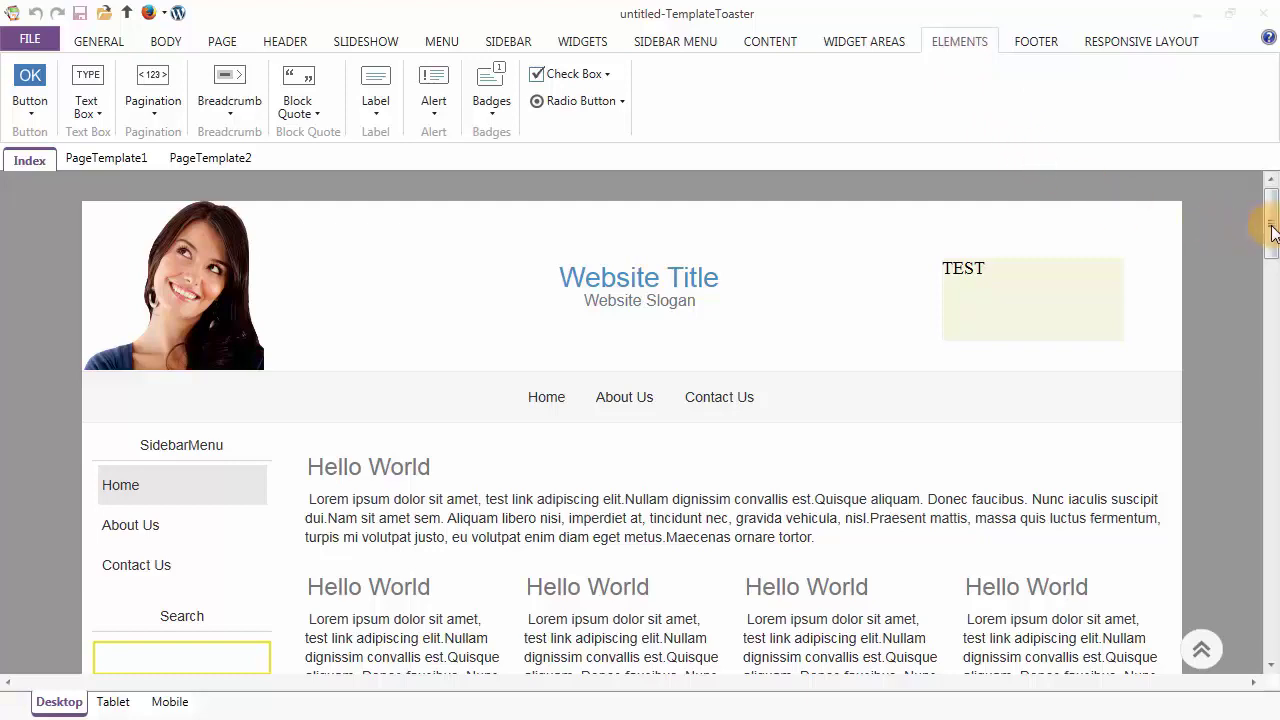
pyautogui.moveTo(1270, 225); pyautogui.dragTo(1270, 440)
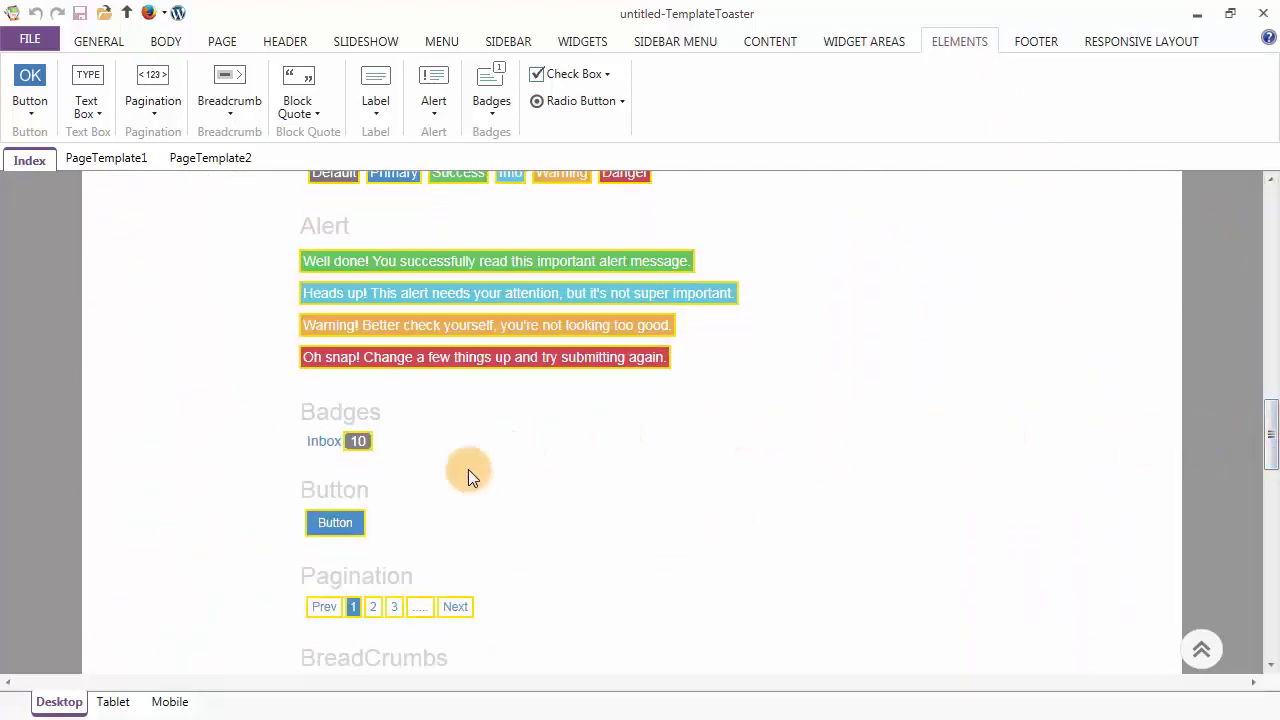
pyautogui.click(31, 107)
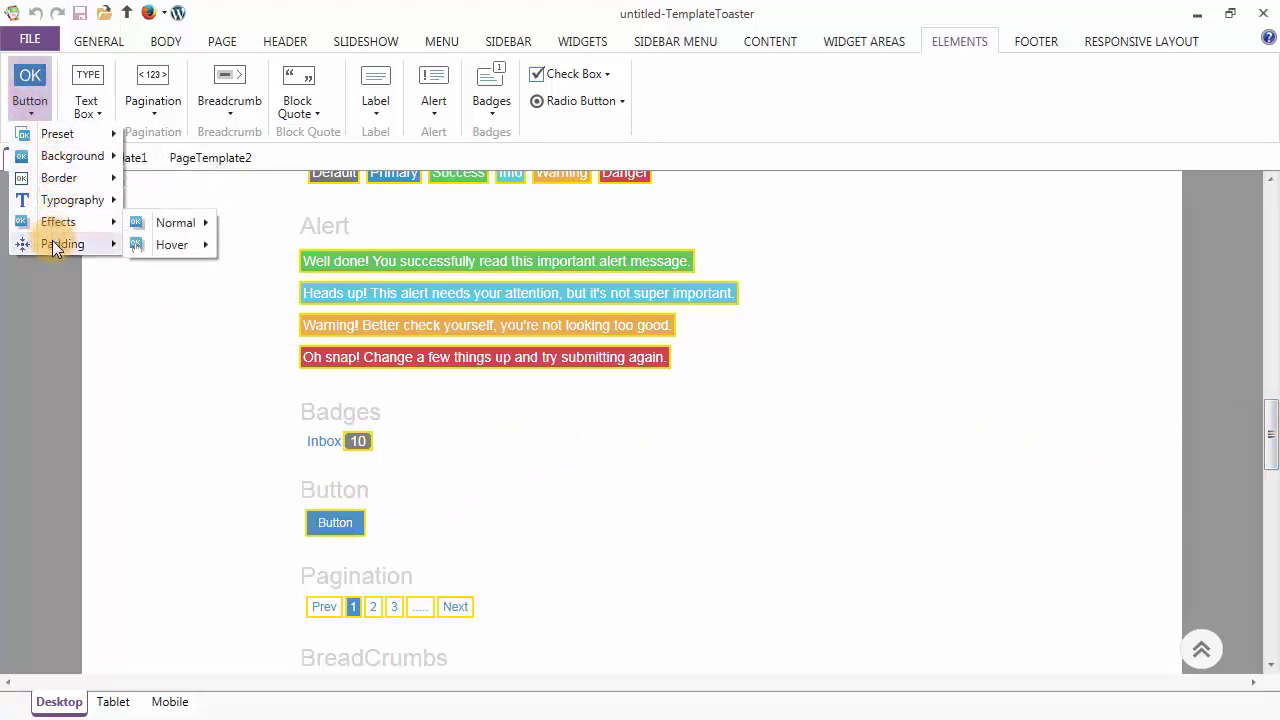
pyautogui.click(31, 107)
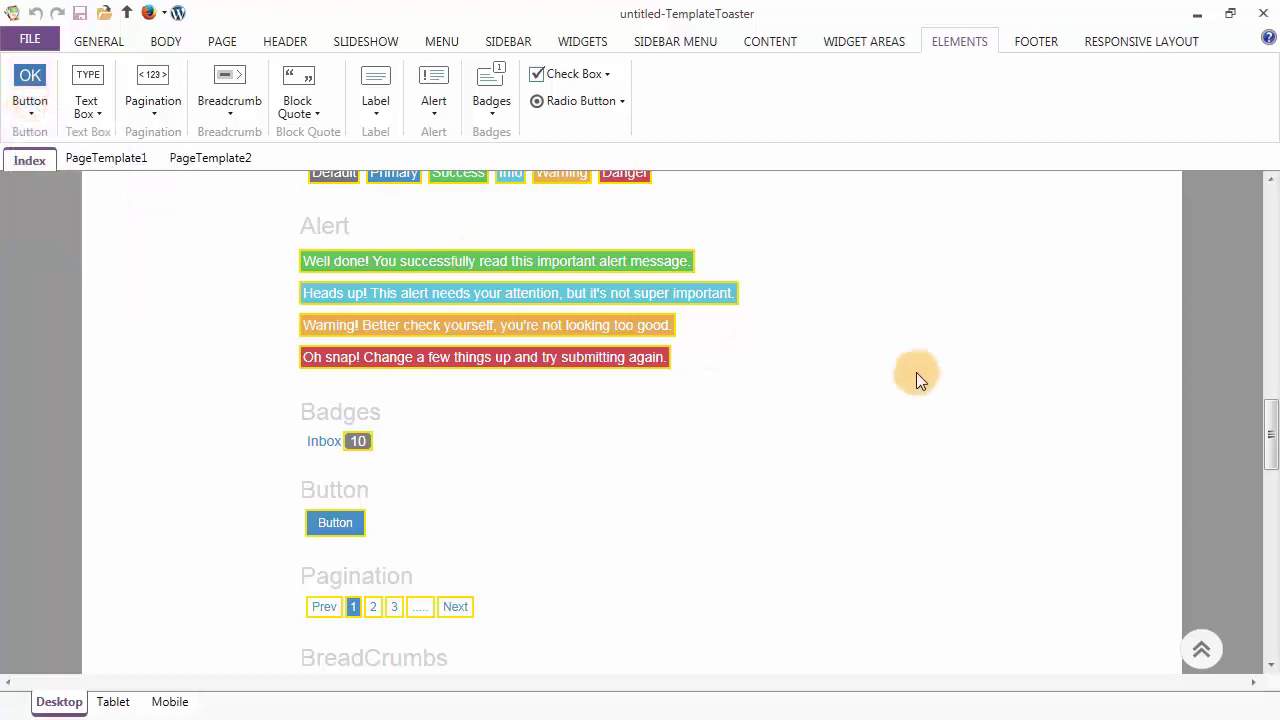
# Review the text box element's styling options, such as border, height and width, against the Input sample
pyautogui.moveTo(1272, 424); pyautogui.dragTo(1266, 345)
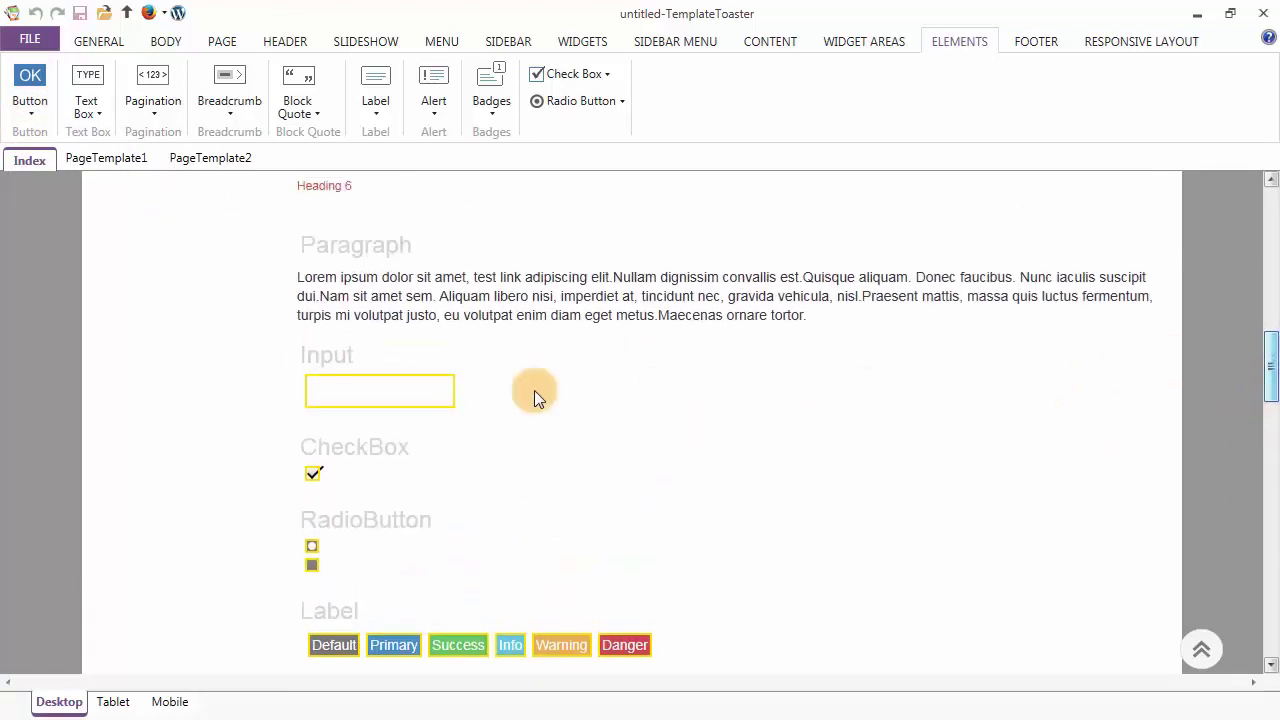
pyautogui.click(96, 93)
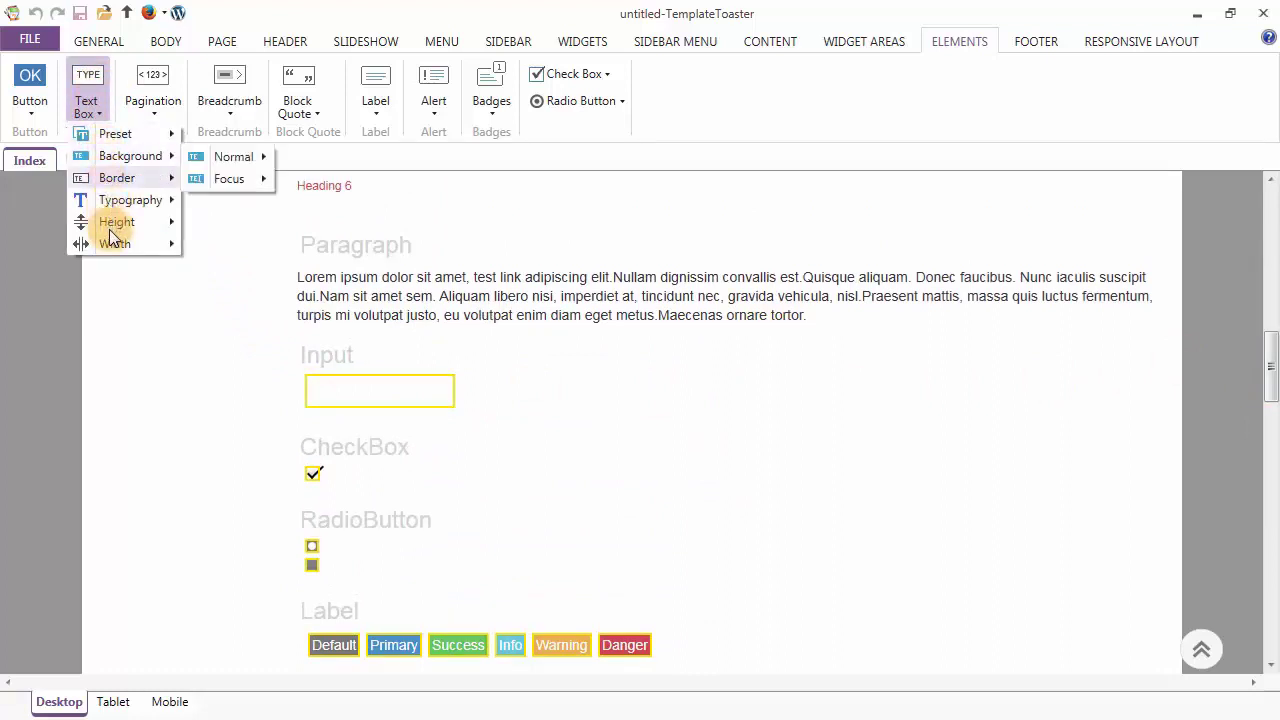
pyautogui.click(89, 105)
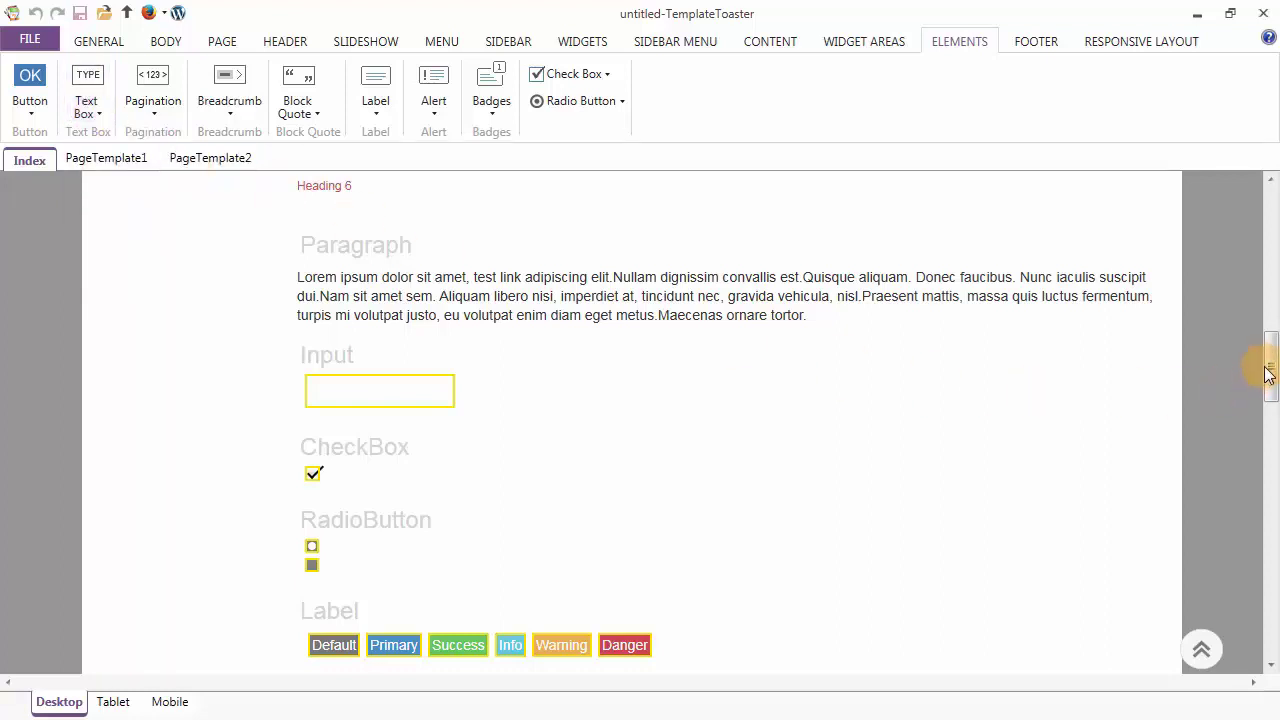
# Look through the pagination and breadcrumb styling options alongside their sample elements on the page
pyautogui.moveTo(1267, 366); pyautogui.dragTo(1270, 457)
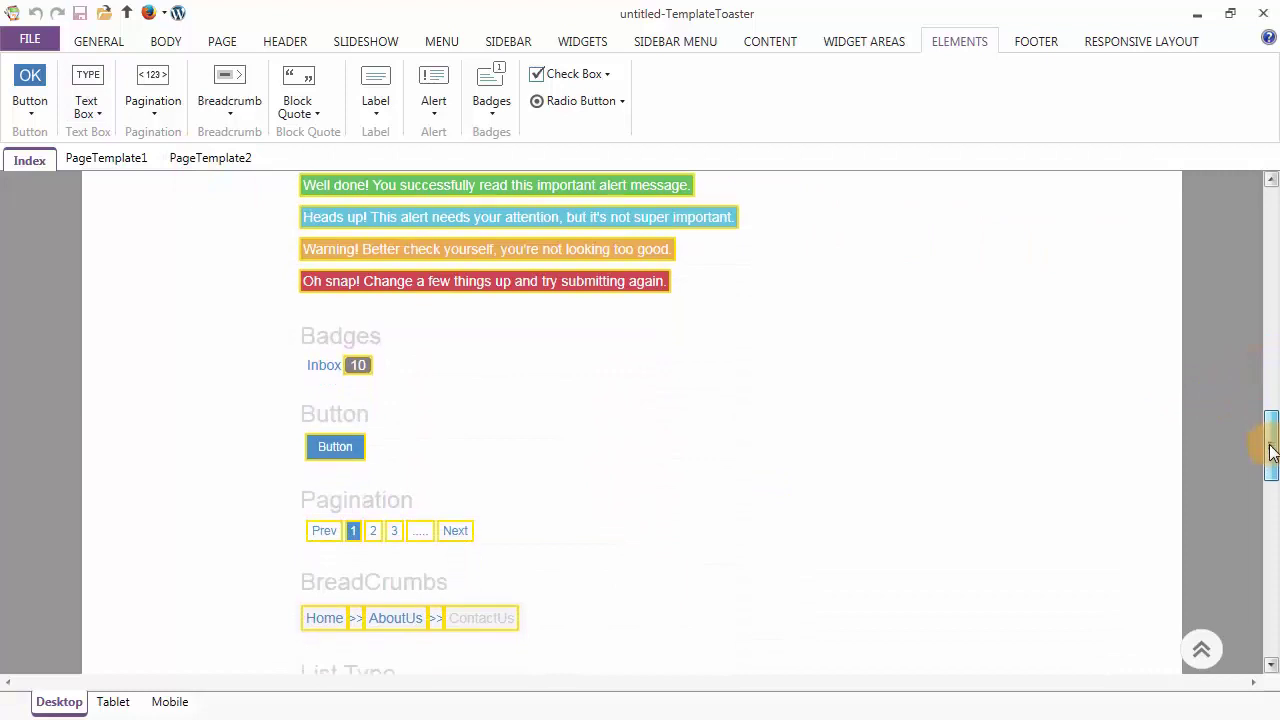
pyautogui.click(157, 94)
pyautogui.click(219, 90)
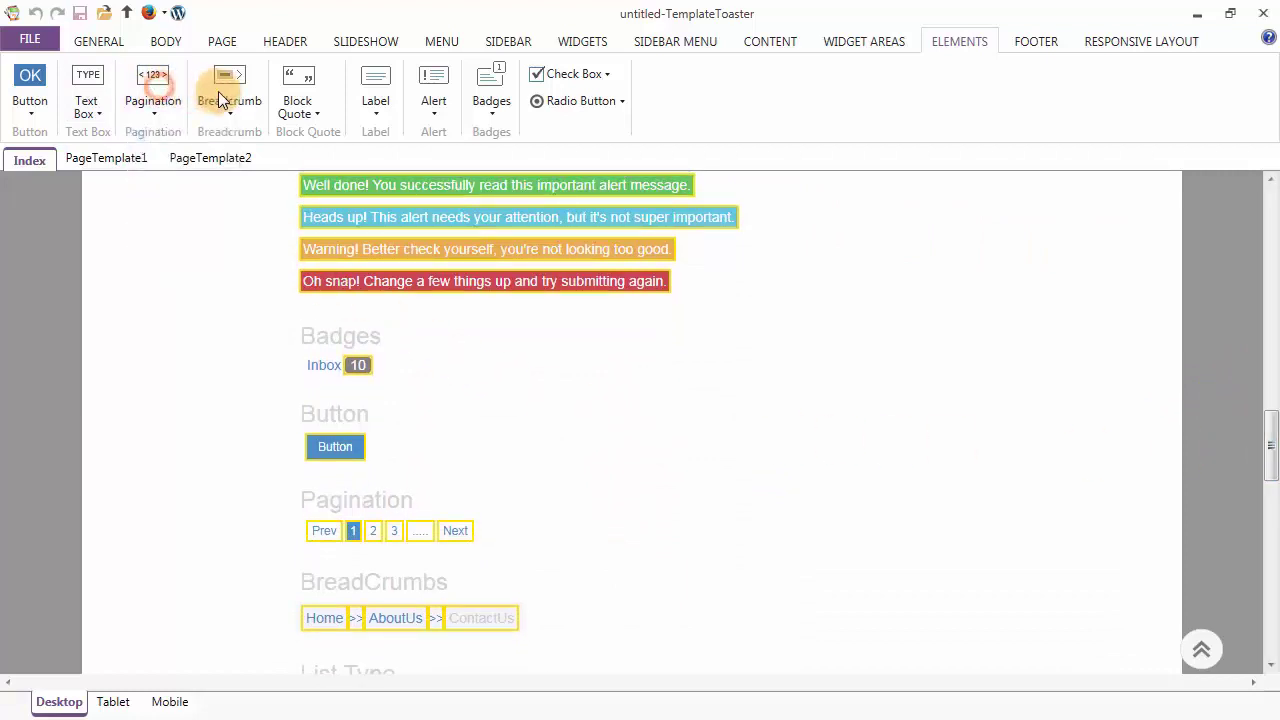
pyautogui.click(219, 90)
pyautogui.click(219, 93)
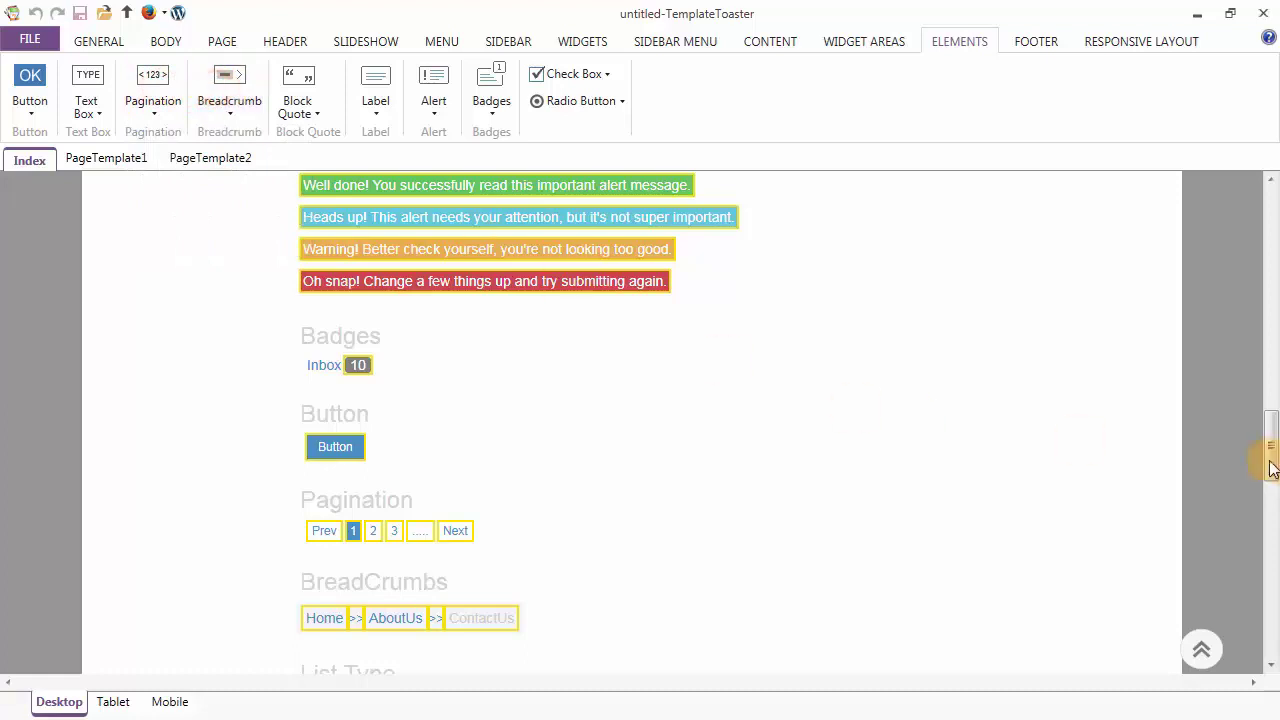
# Examine the block quote's background, border, typography and margin options without changing them
pyautogui.moveTo(1270, 436); pyautogui.dragTo(1271, 530)
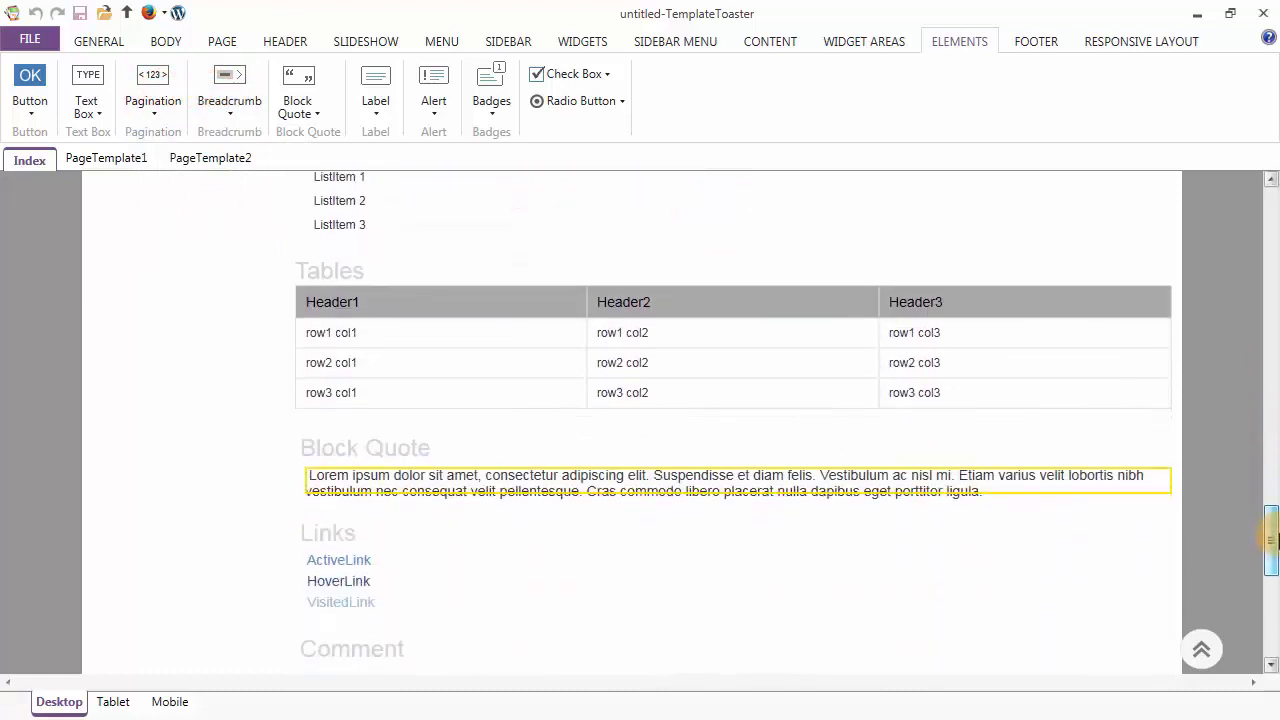
pyautogui.click(312, 102)
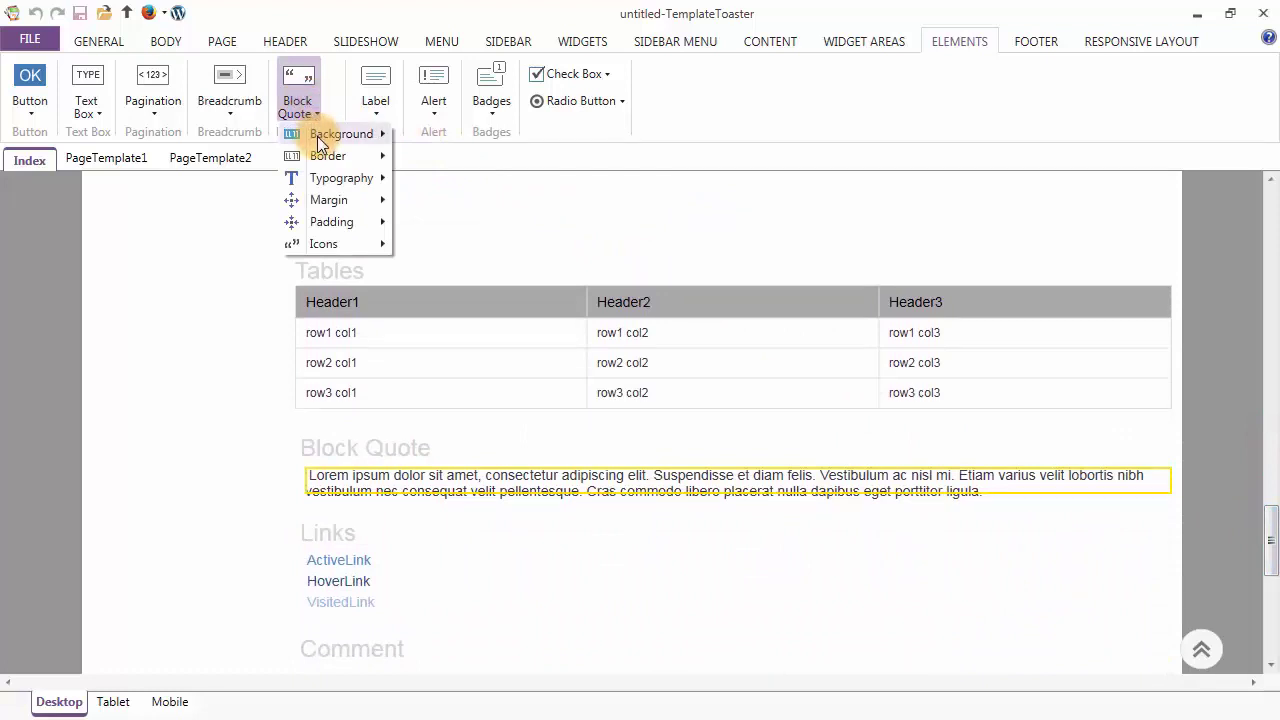
pyautogui.click(330, 134)
pyautogui.click(325, 157)
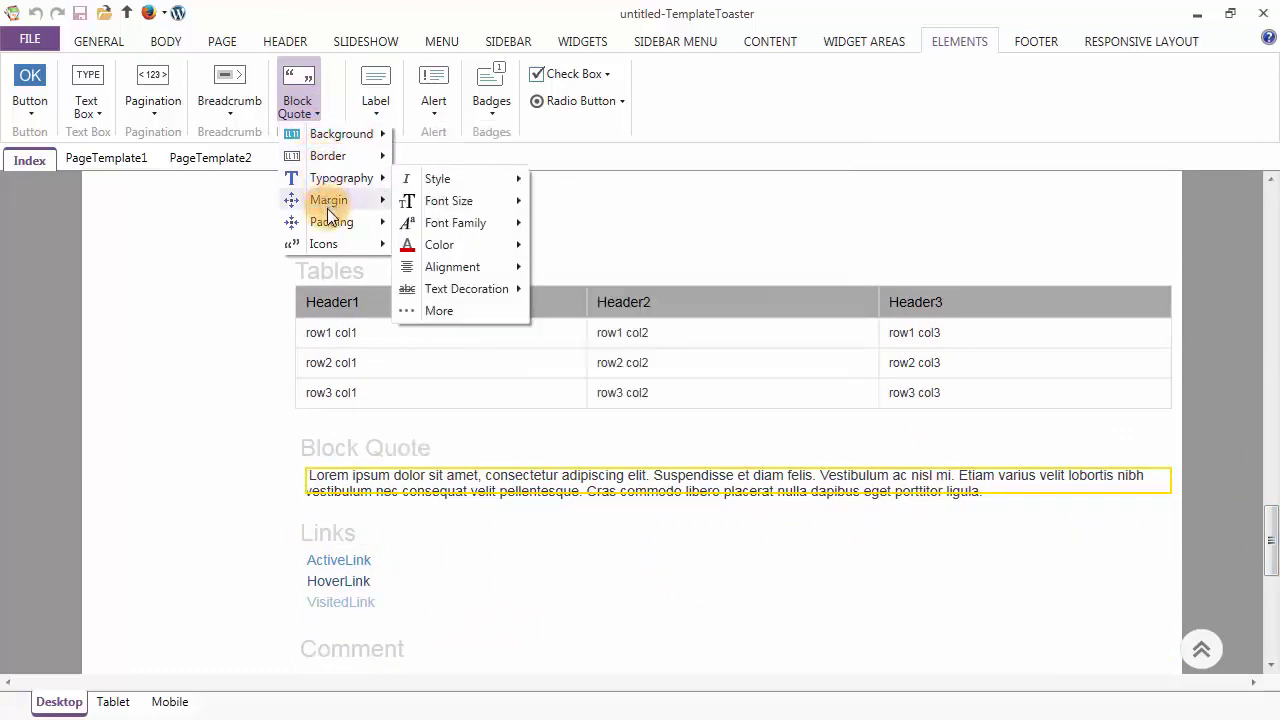
pyautogui.click(302, 100)
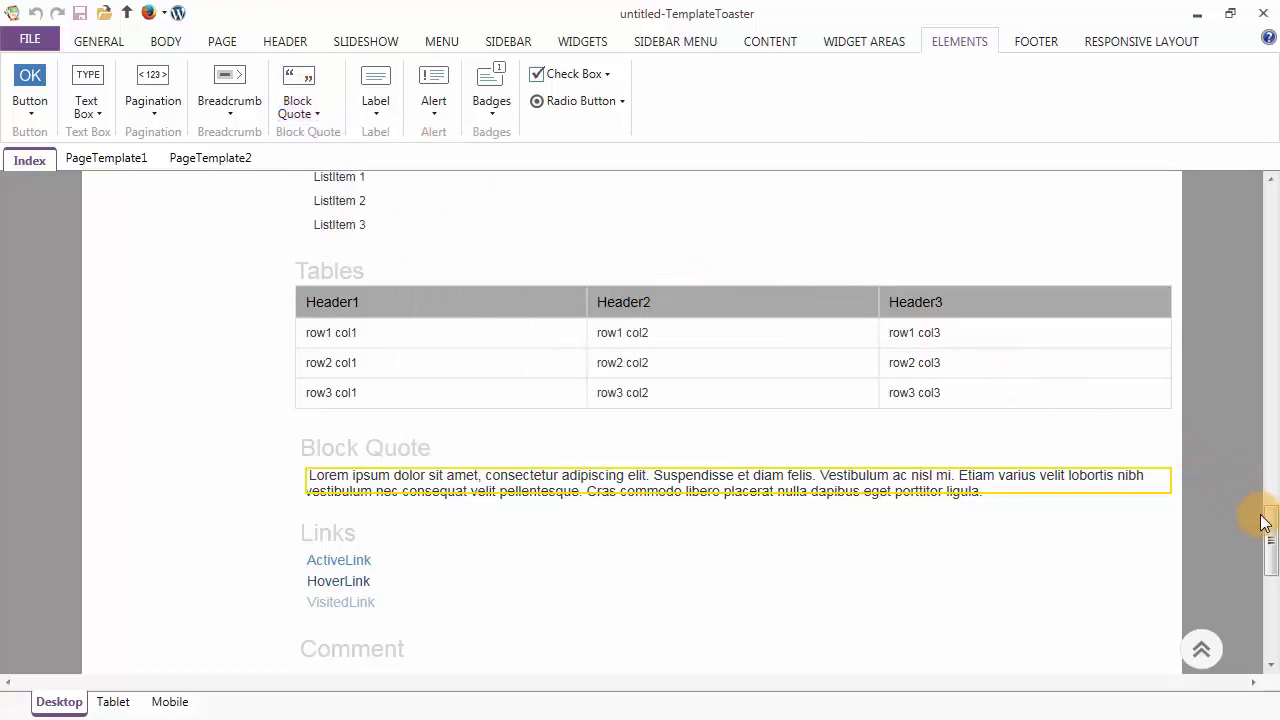
# Review the styling options for the Default, Primary, Success, Info, Warning and Danger labels
pyautogui.moveTo(1266, 531); pyautogui.dragTo(1259, 403)
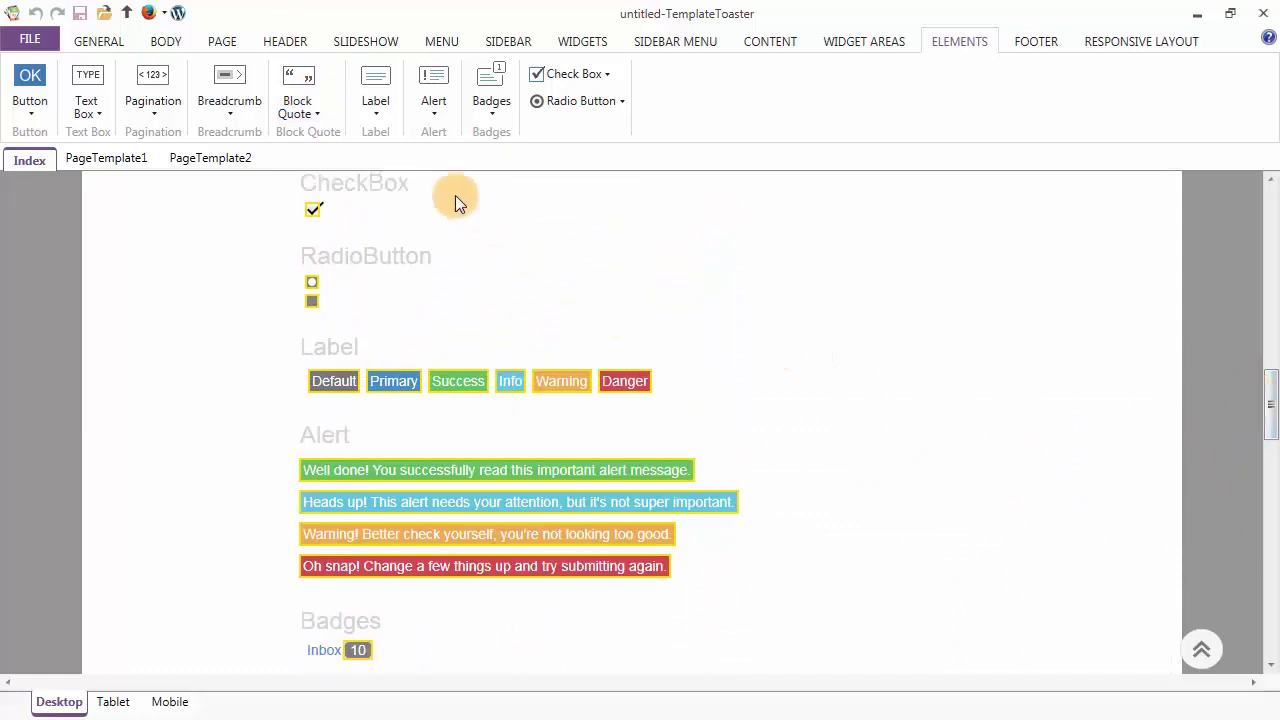
pyautogui.click(376, 95)
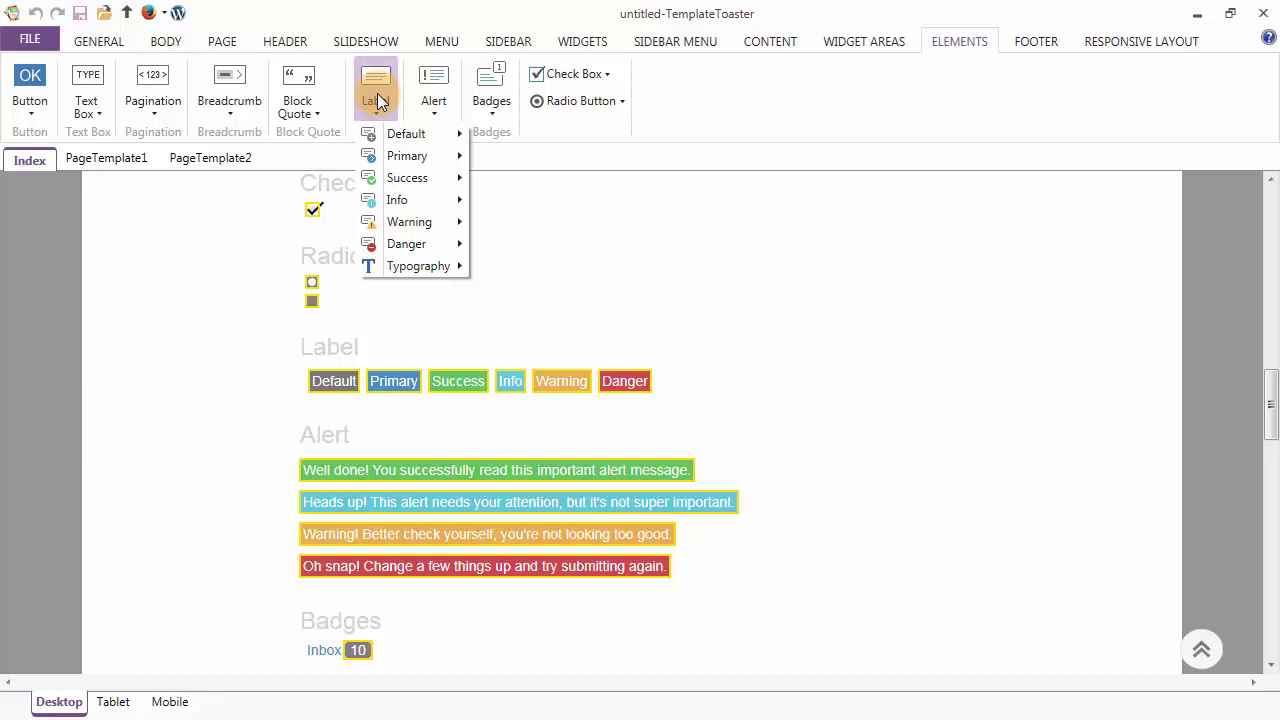
pyautogui.click(377, 93)
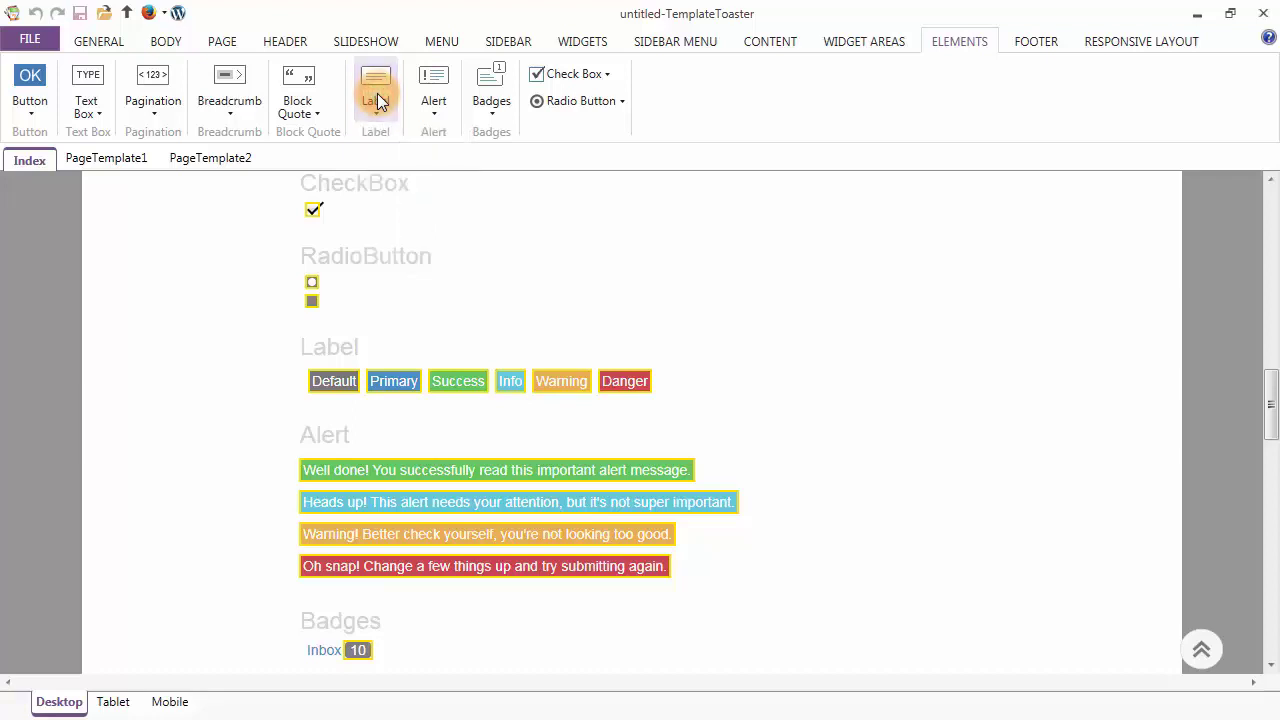
# Examine the alert styling options, including the Danger properties and Success background colors, and review the badge options
pyautogui.click(435, 93)
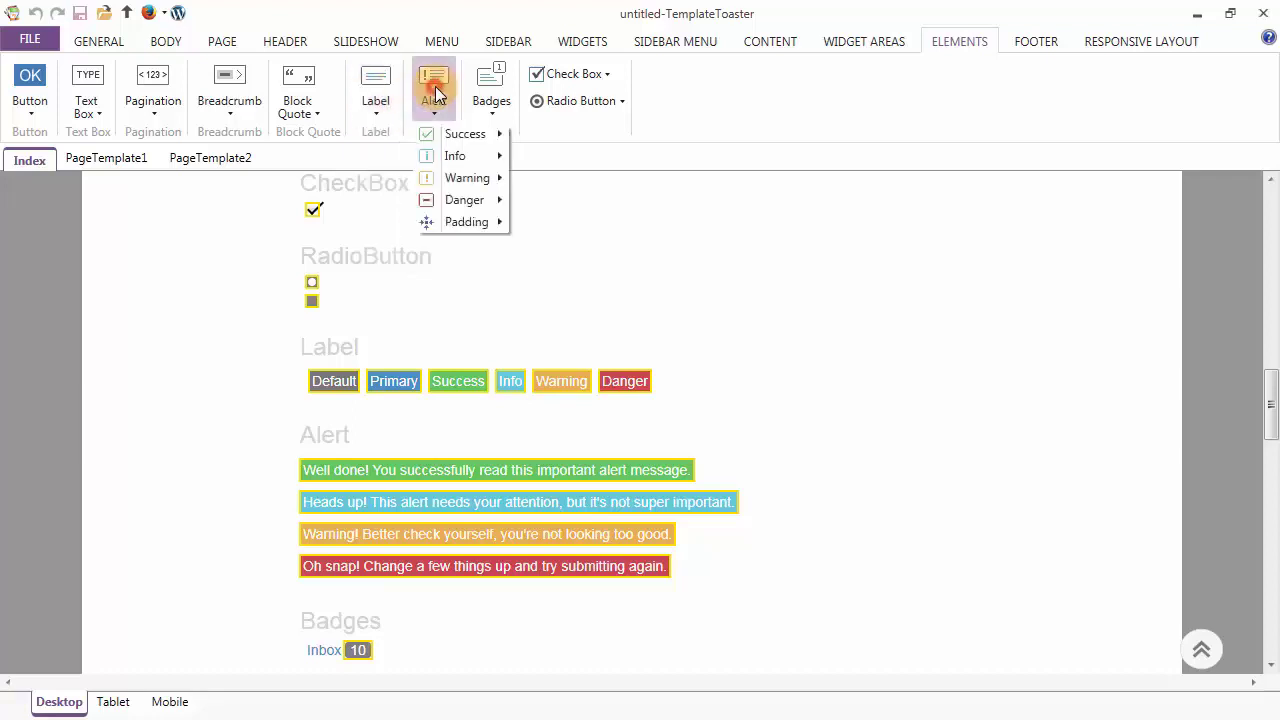
pyautogui.click(450, 177)
pyautogui.click(453, 200)
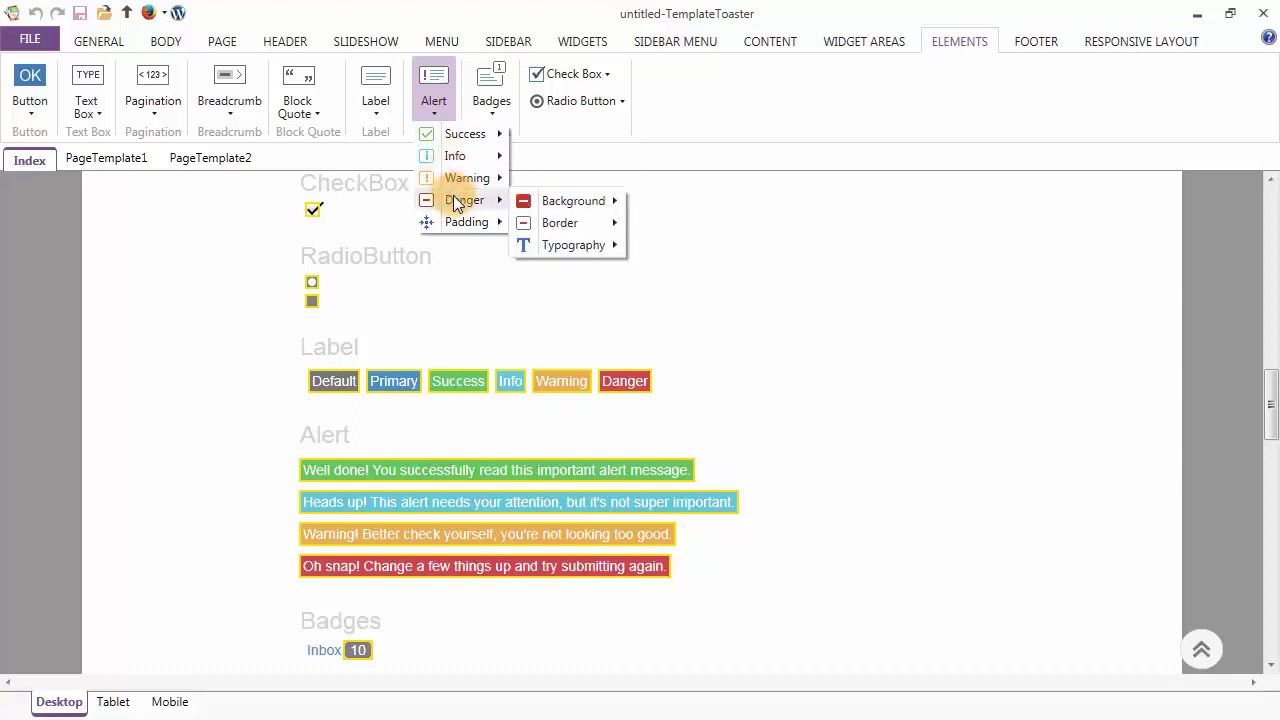
pyautogui.click(459, 135)
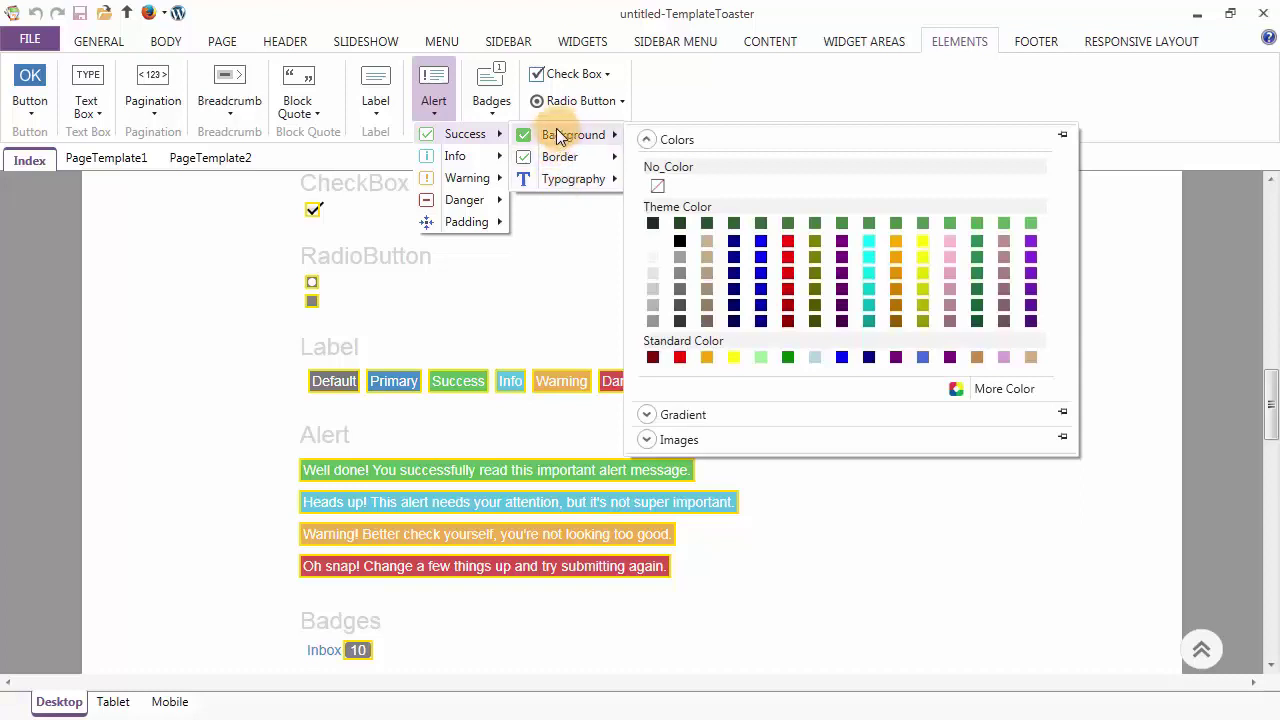
pyautogui.click(431, 100)
pyautogui.click(504, 98)
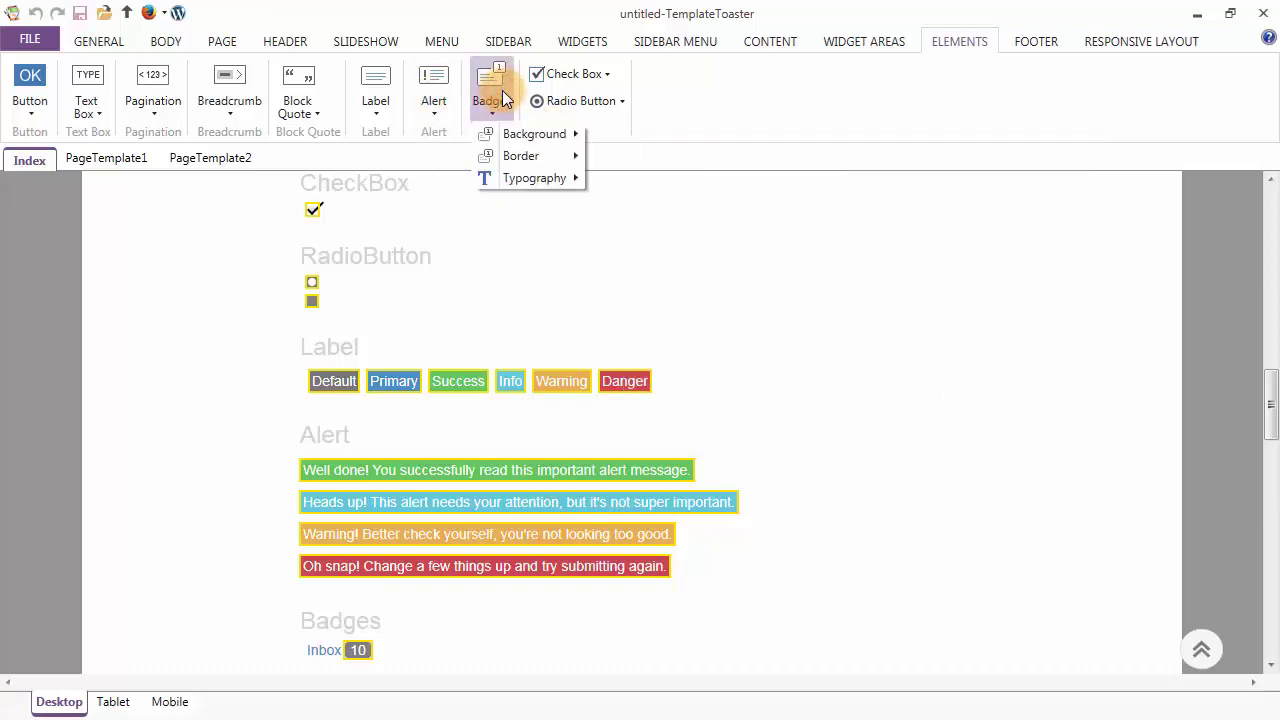
pyautogui.click(502, 90)
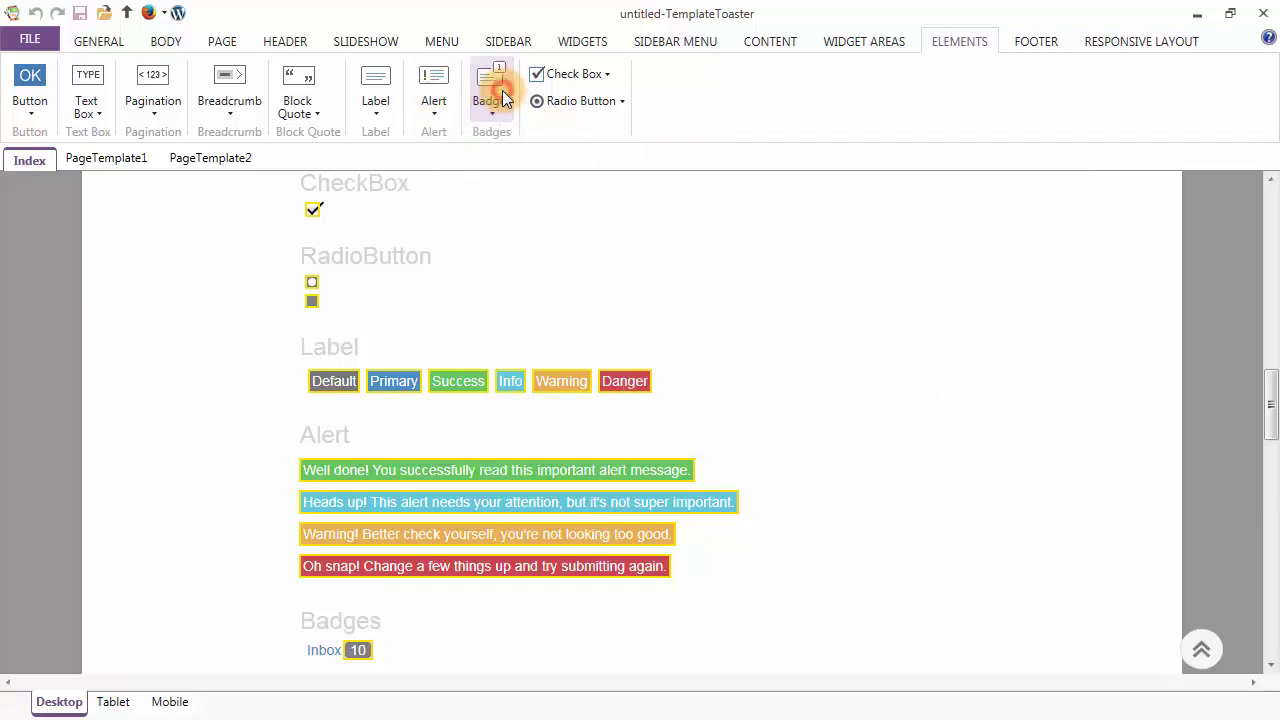
# Review the check box and radio button options for outer border, inner fill and outer fill
pyautogui.click(600, 78)
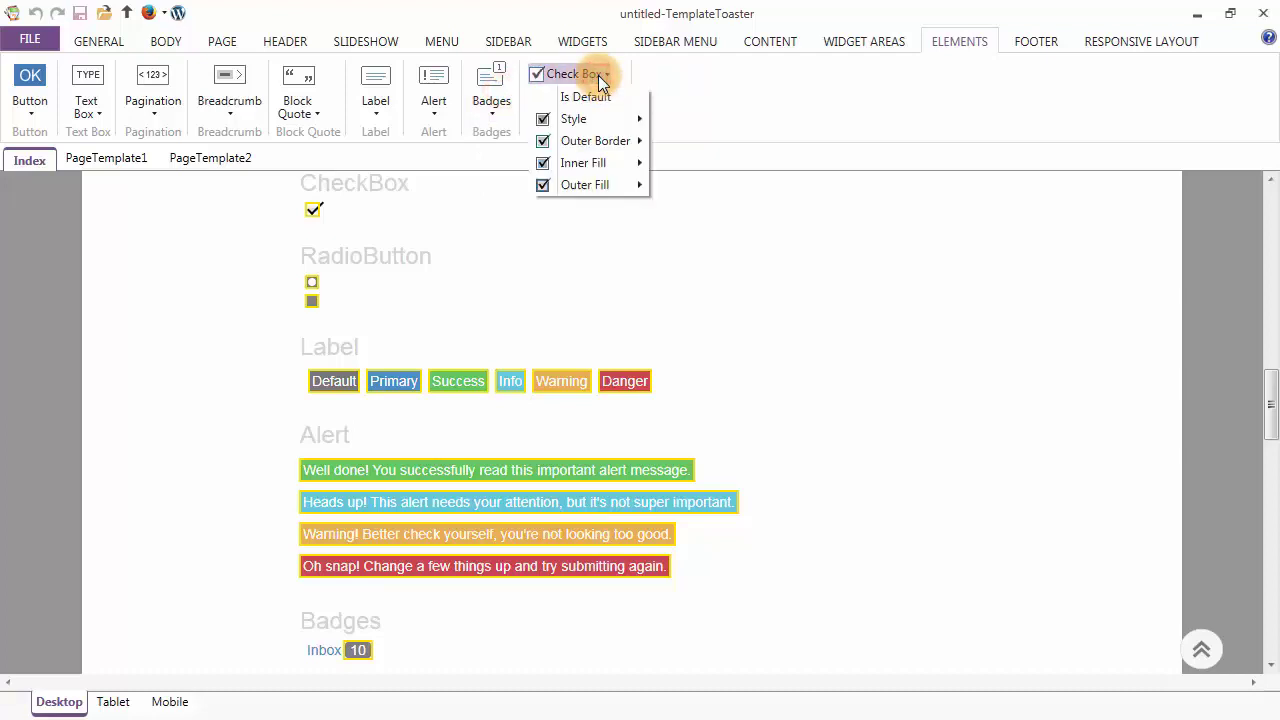
pyautogui.click(598, 75)
pyautogui.click(597, 103)
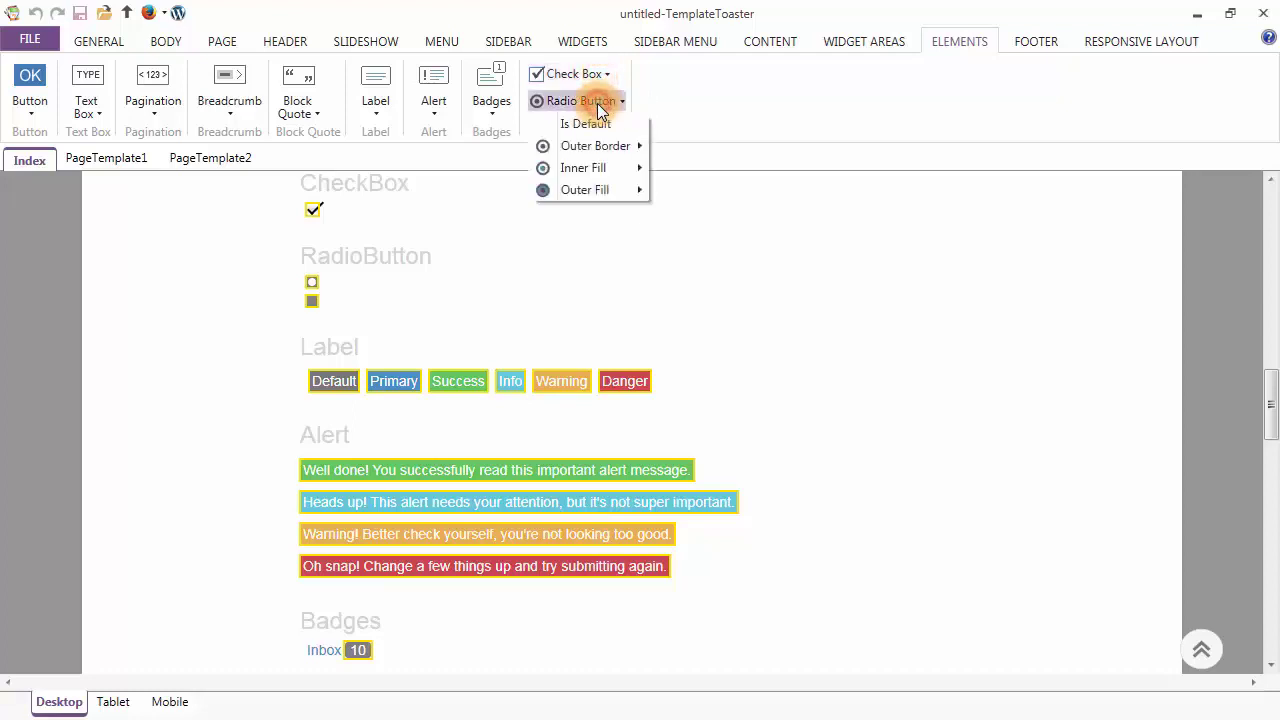
pyautogui.click(597, 103)
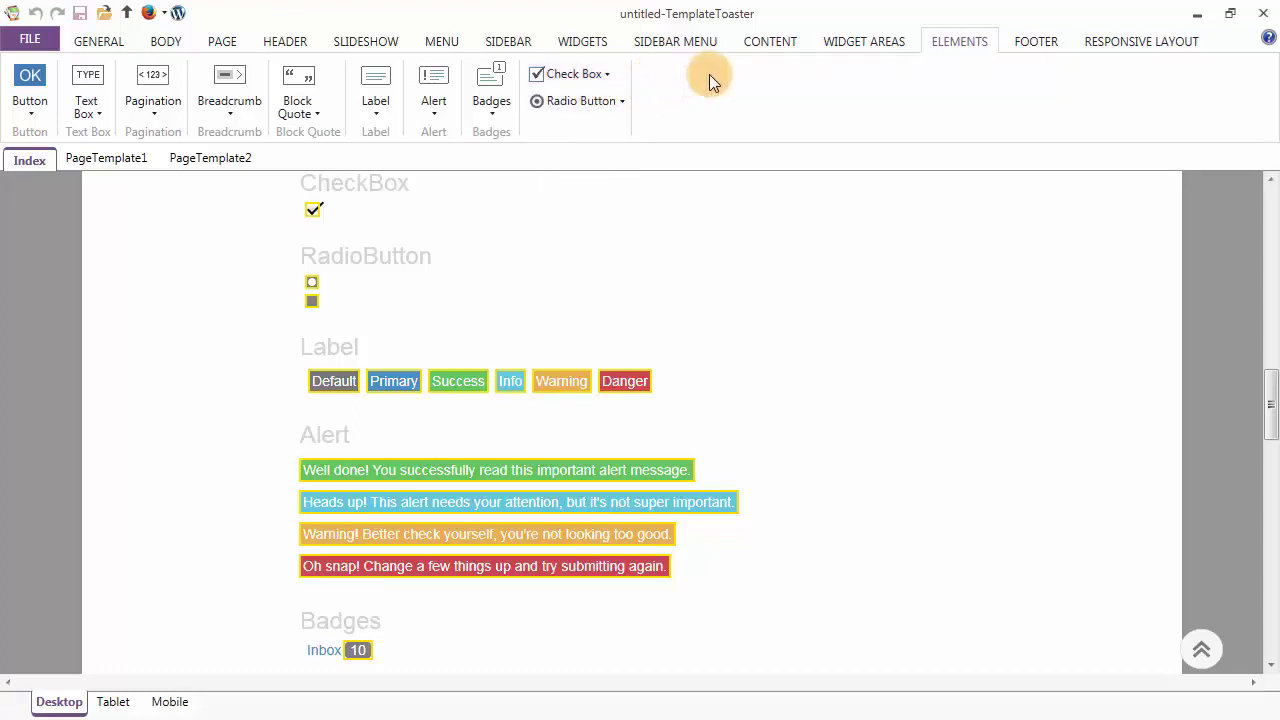
# Browse the footer design presets without applying one
pyautogui.click(1026, 42)
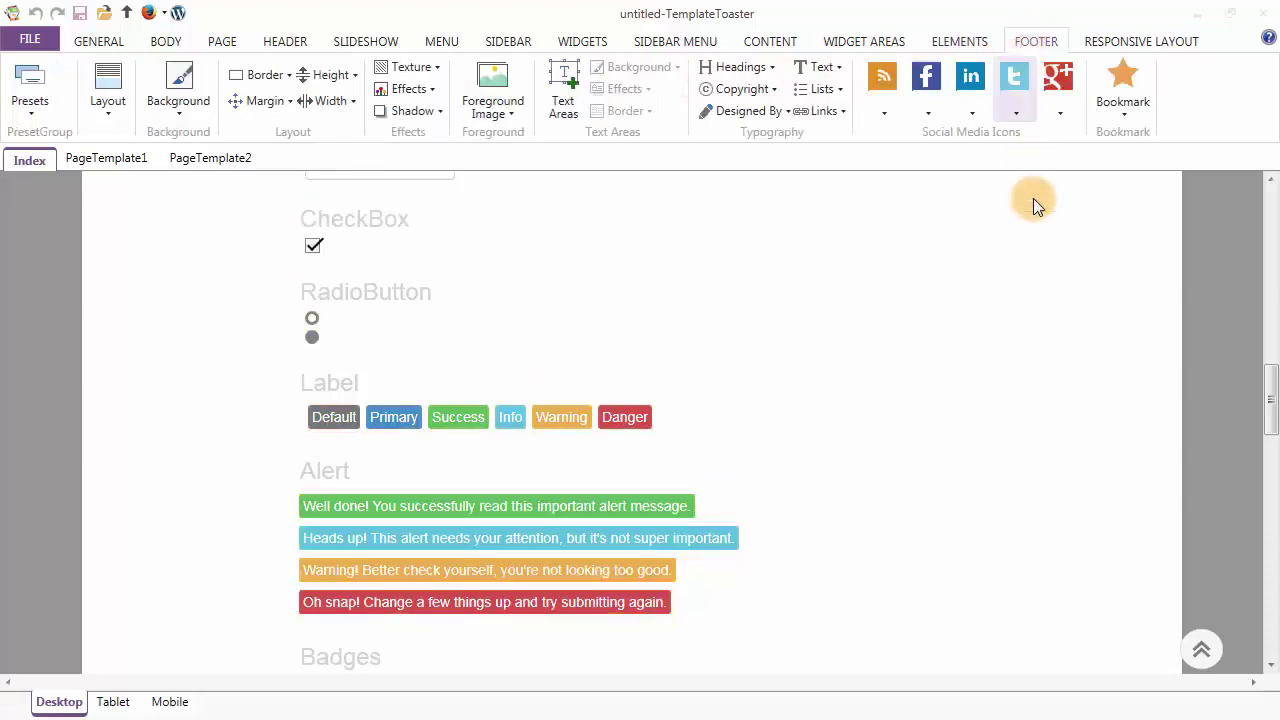
pyautogui.moveTo(1273, 390); pyautogui.dragTo(1276, 650)
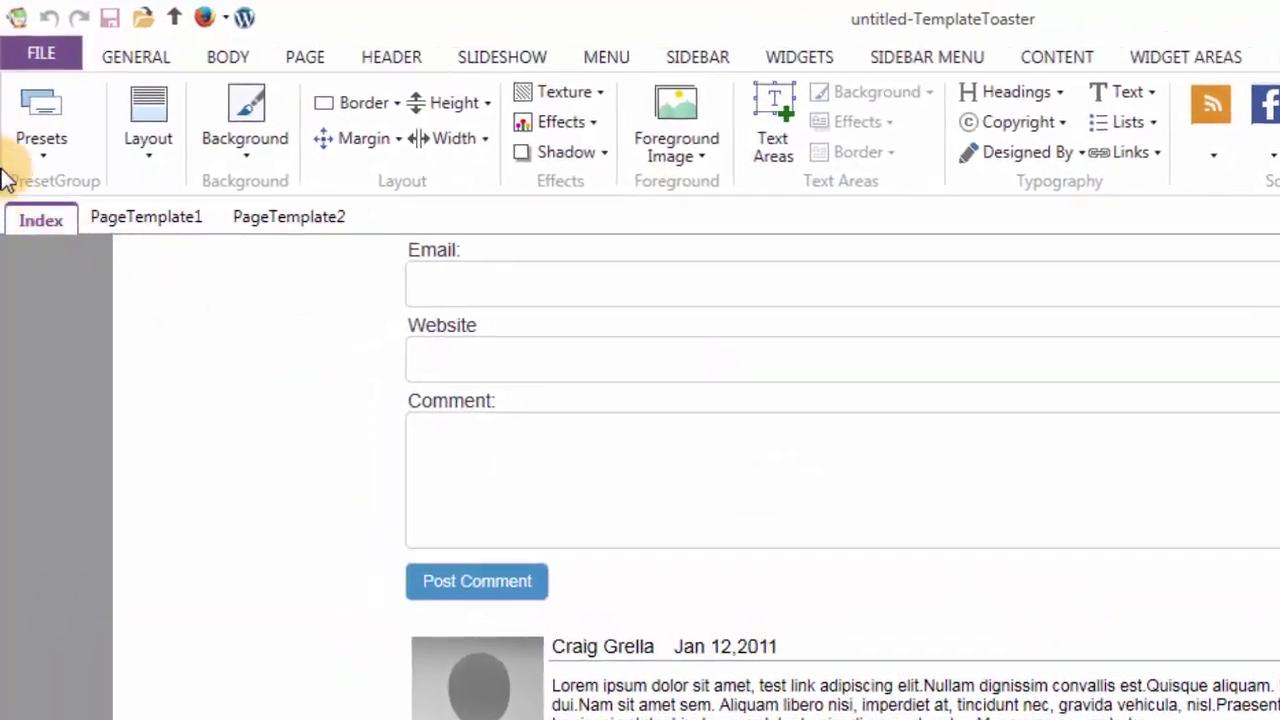
pyautogui.click(23, 126)
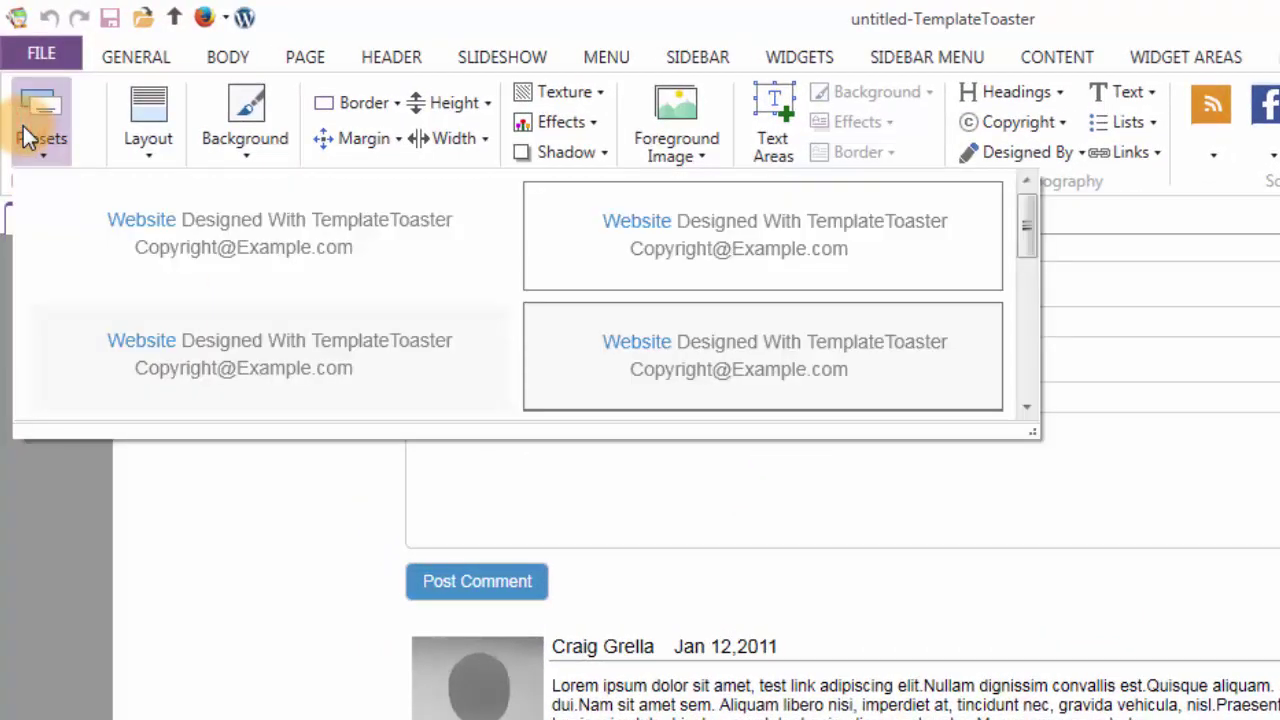
pyautogui.click(23, 126)
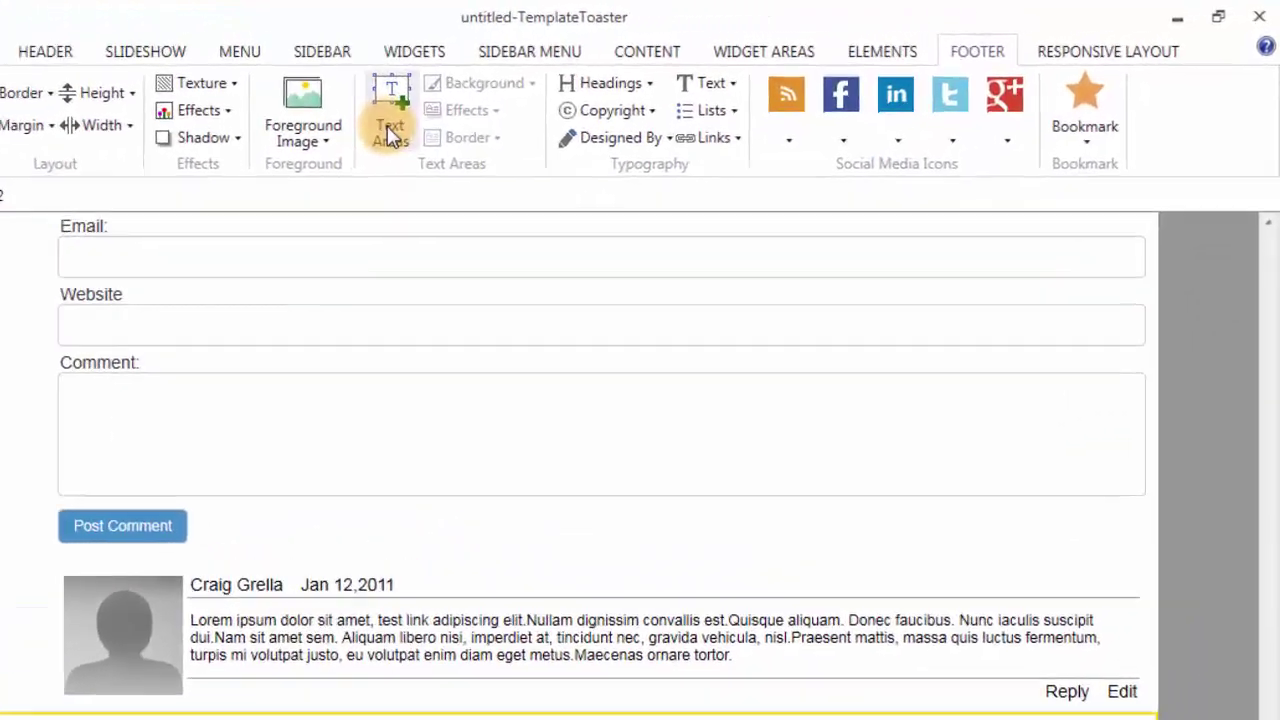
# Browse the footer's social media icon choices for RSS, Facebook, LinkedIn, Twitter and Google+ without selecting any
pyautogui.click(777, 106)
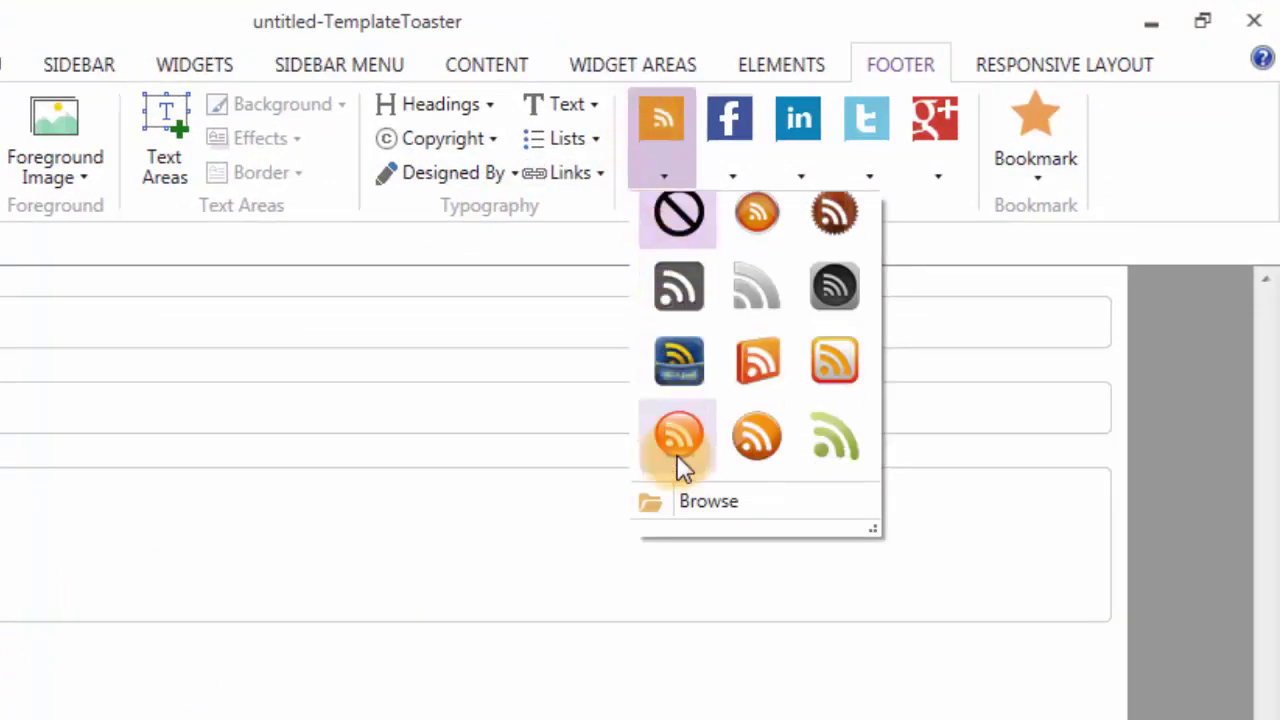
pyautogui.click(656, 125)
pyautogui.click(728, 116)
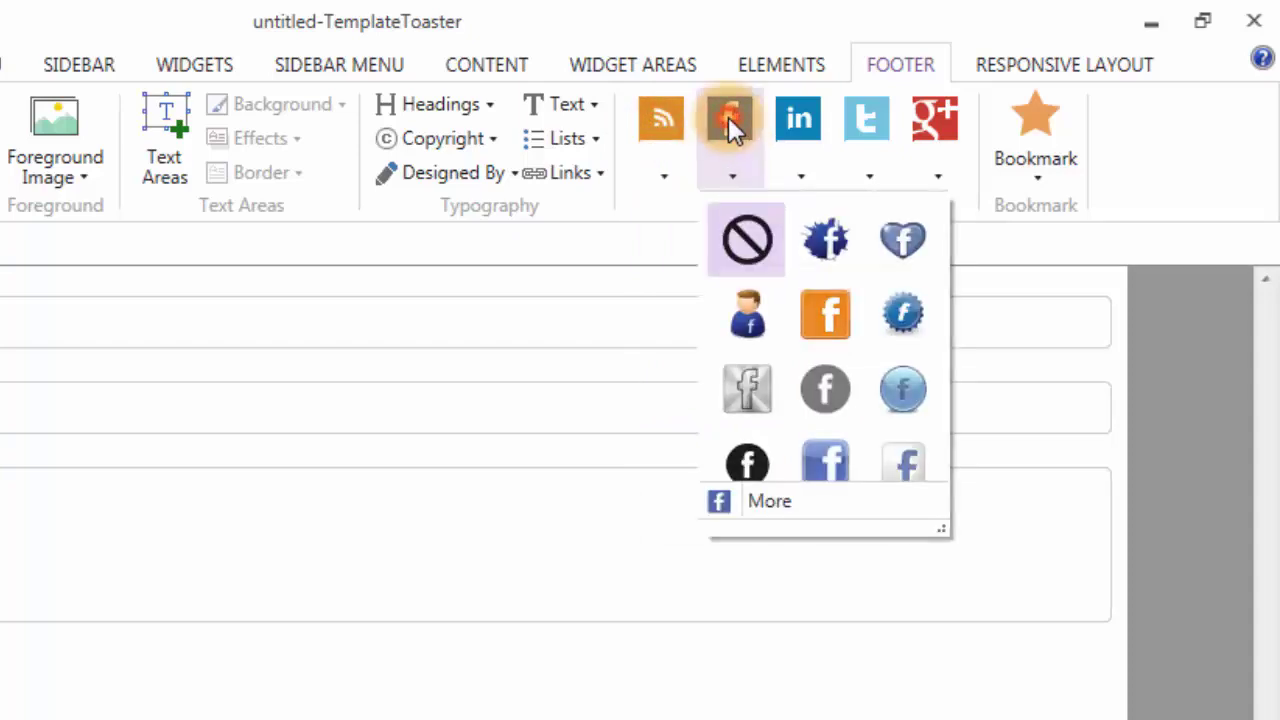
pyautogui.click(778, 118)
pyautogui.click(778, 118)
pyautogui.click(865, 123)
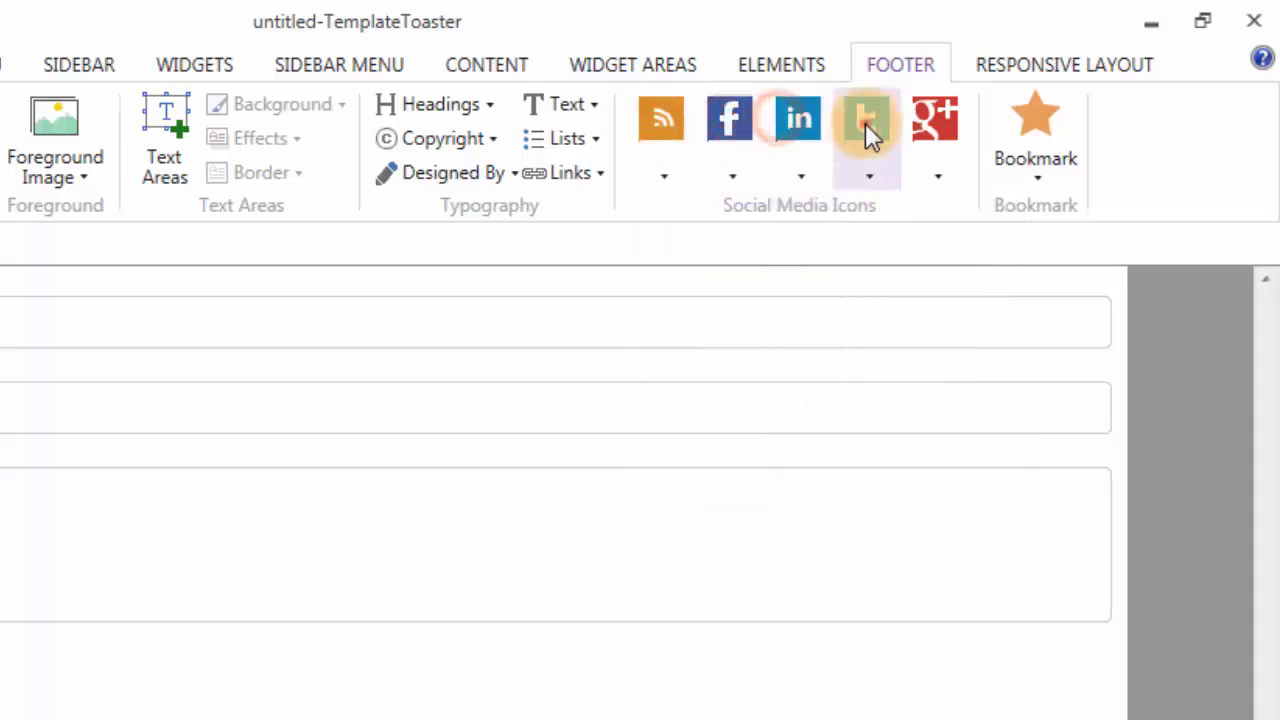
pyautogui.click(865, 123)
pyautogui.click(936, 133)
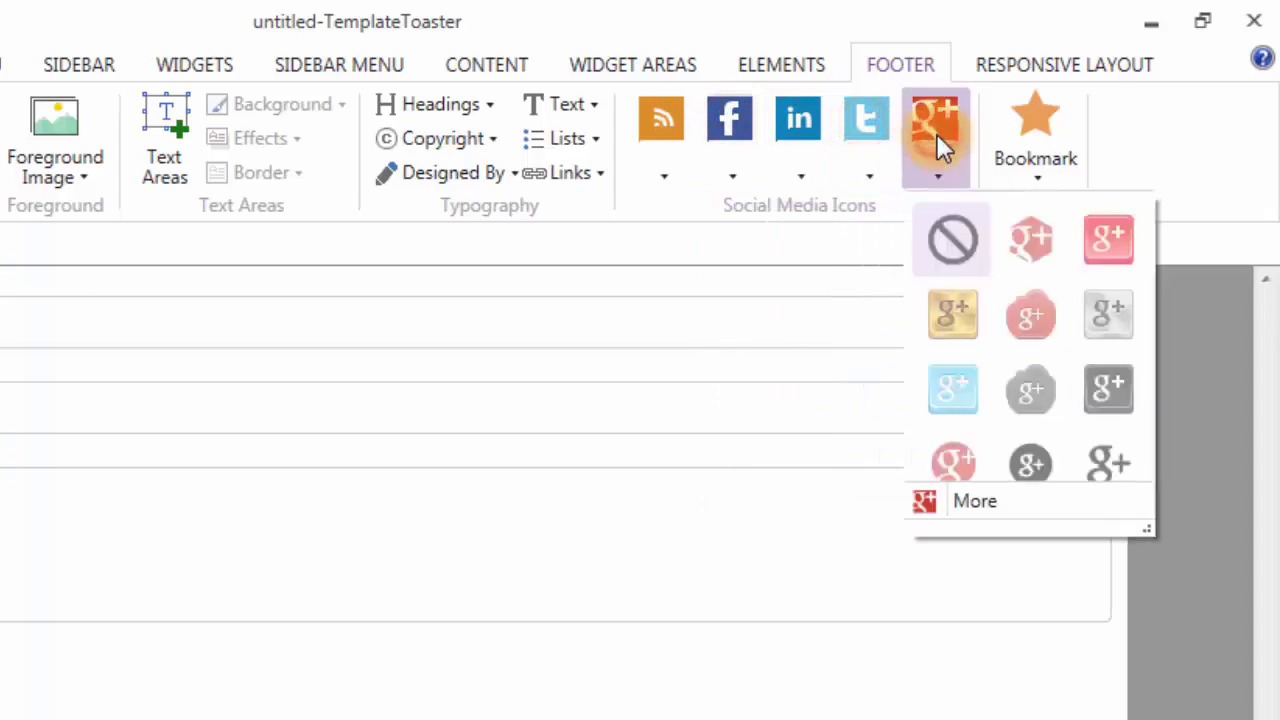
pyautogui.click(936, 133)
# Turn the theme's responsive layout off and then back on in the responsive layout settings
pyautogui.click(1061, 60)
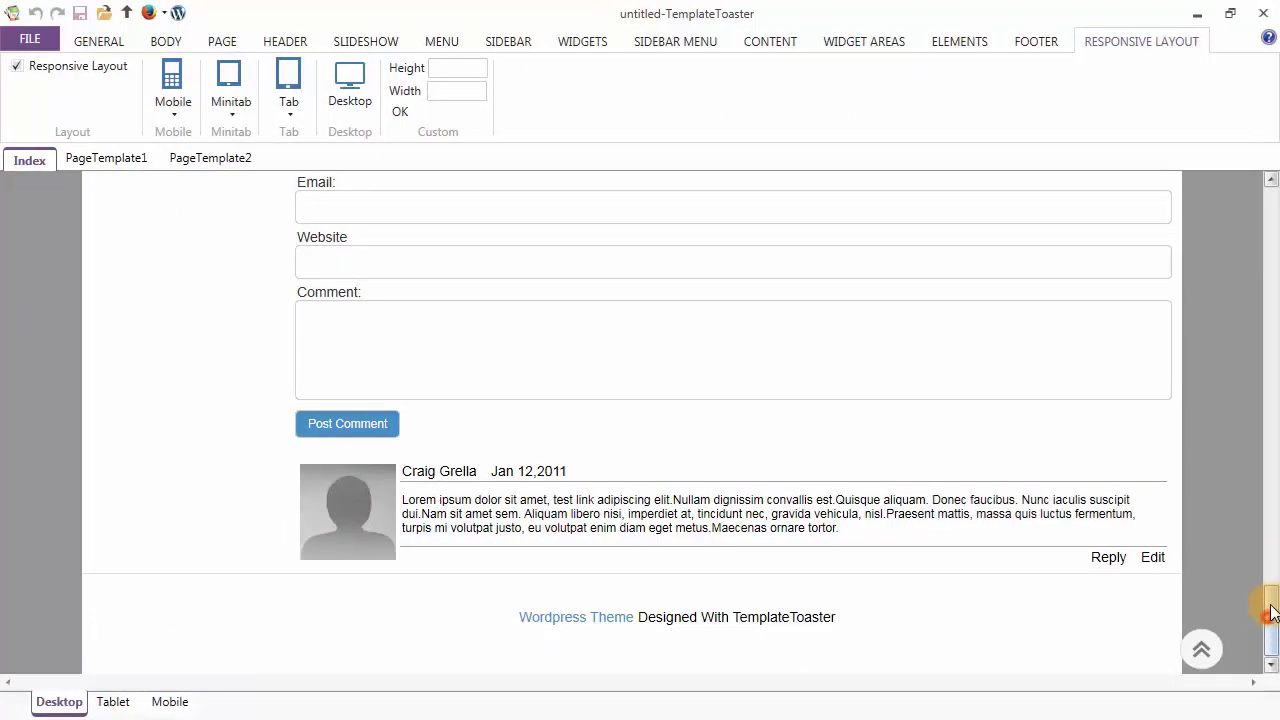
pyautogui.moveTo(1268, 612); pyautogui.dragTo(1251, 217)
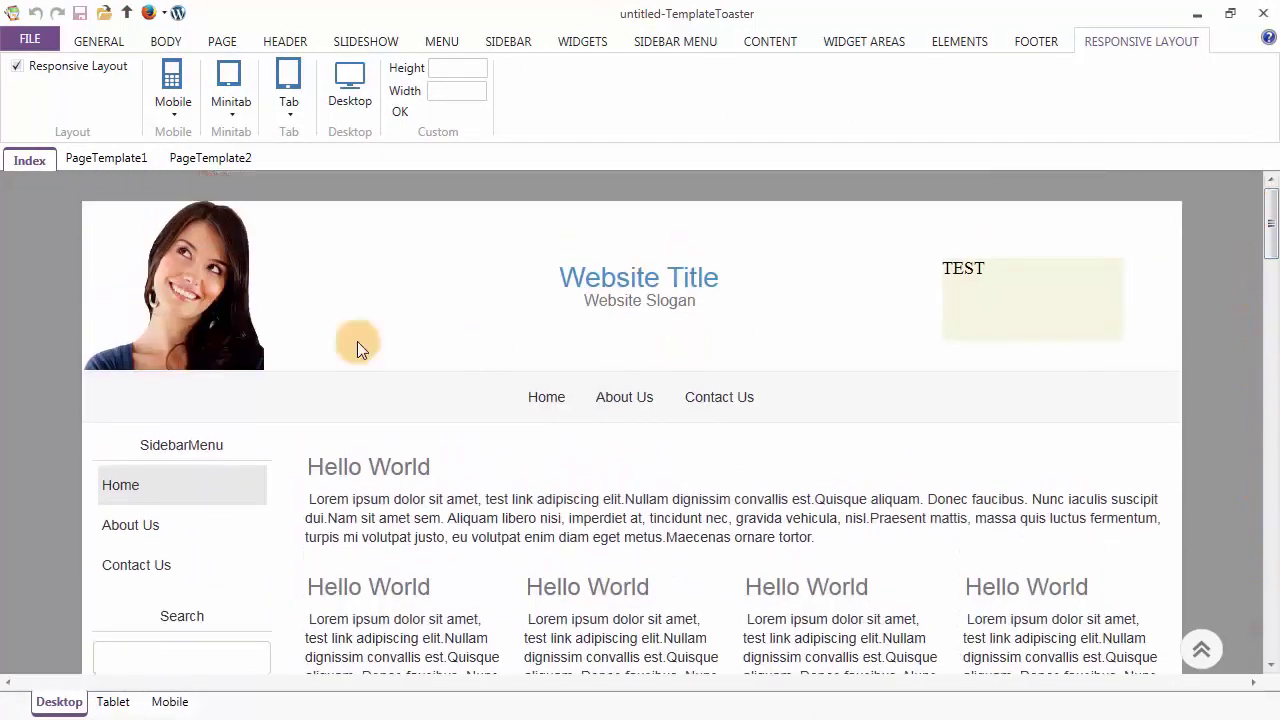
pyautogui.click(17, 67)
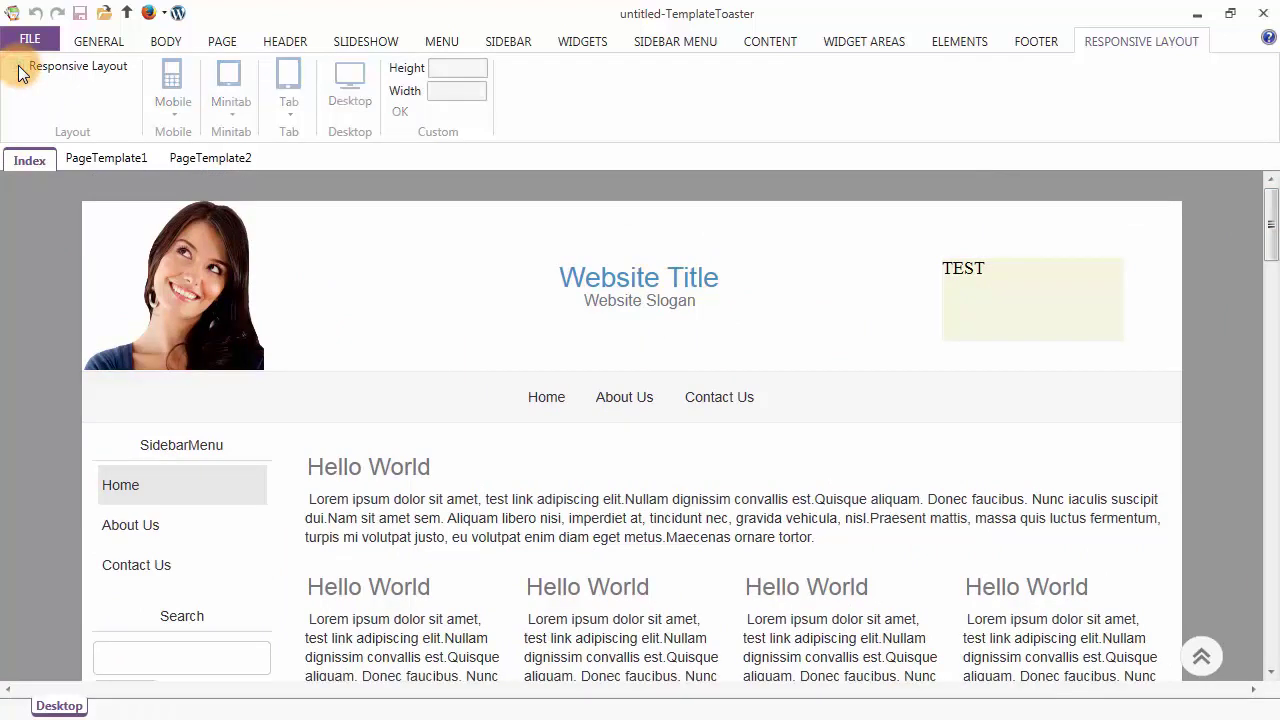
pyautogui.click(17, 67)
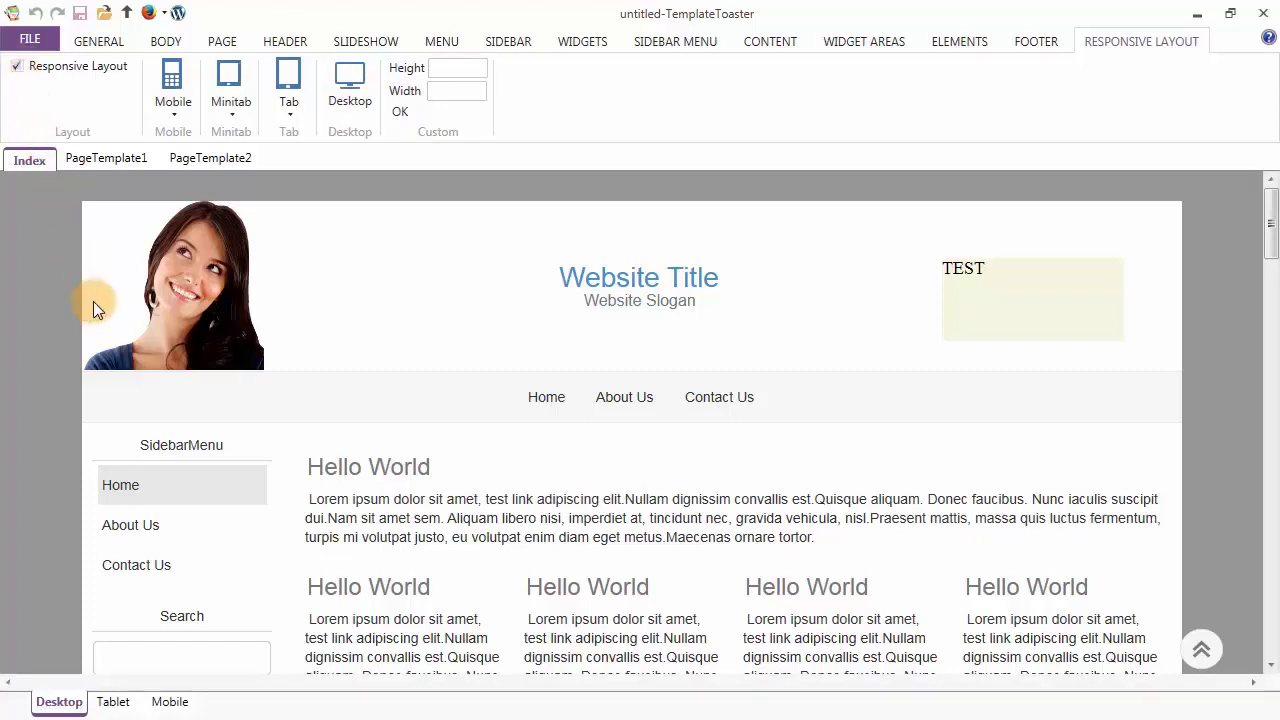
# Check the tablet layout, then in the mobile layout delete the header's TEST text area and move the website title down toward the header's right edge
pyautogui.click(114, 702)
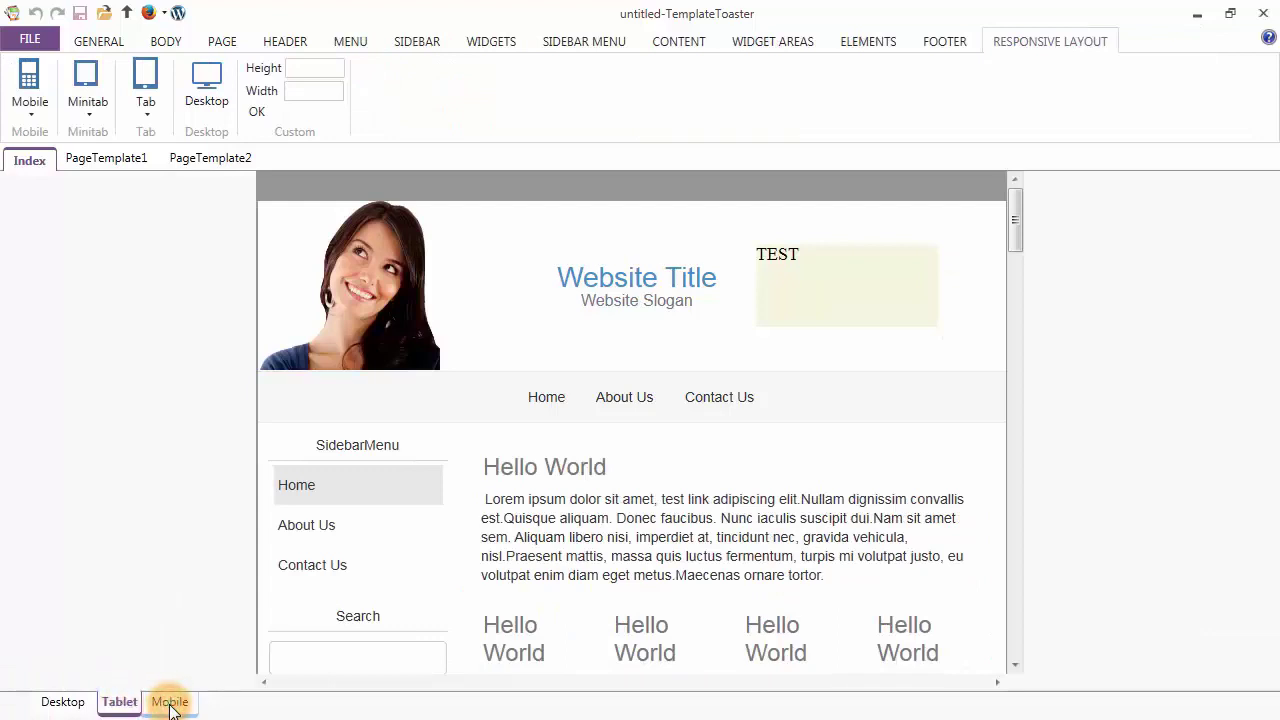
pyautogui.click(170, 703)
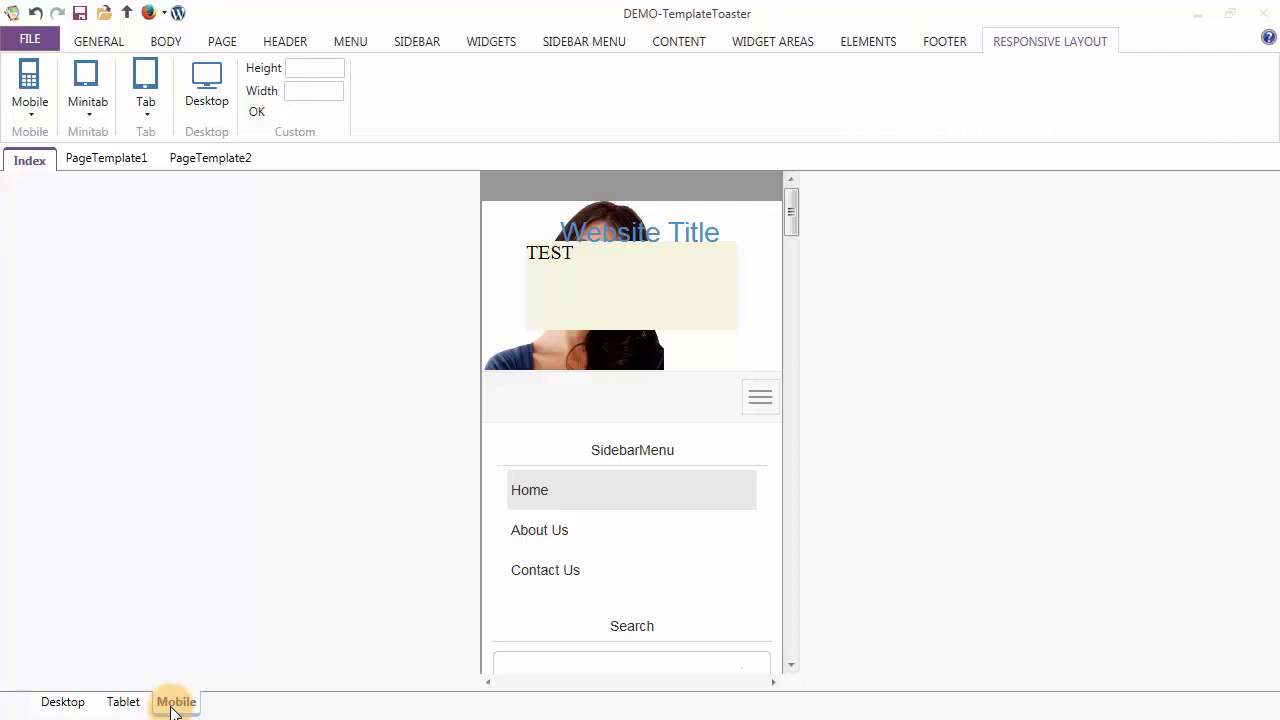
pyautogui.rightClick(527, 251)
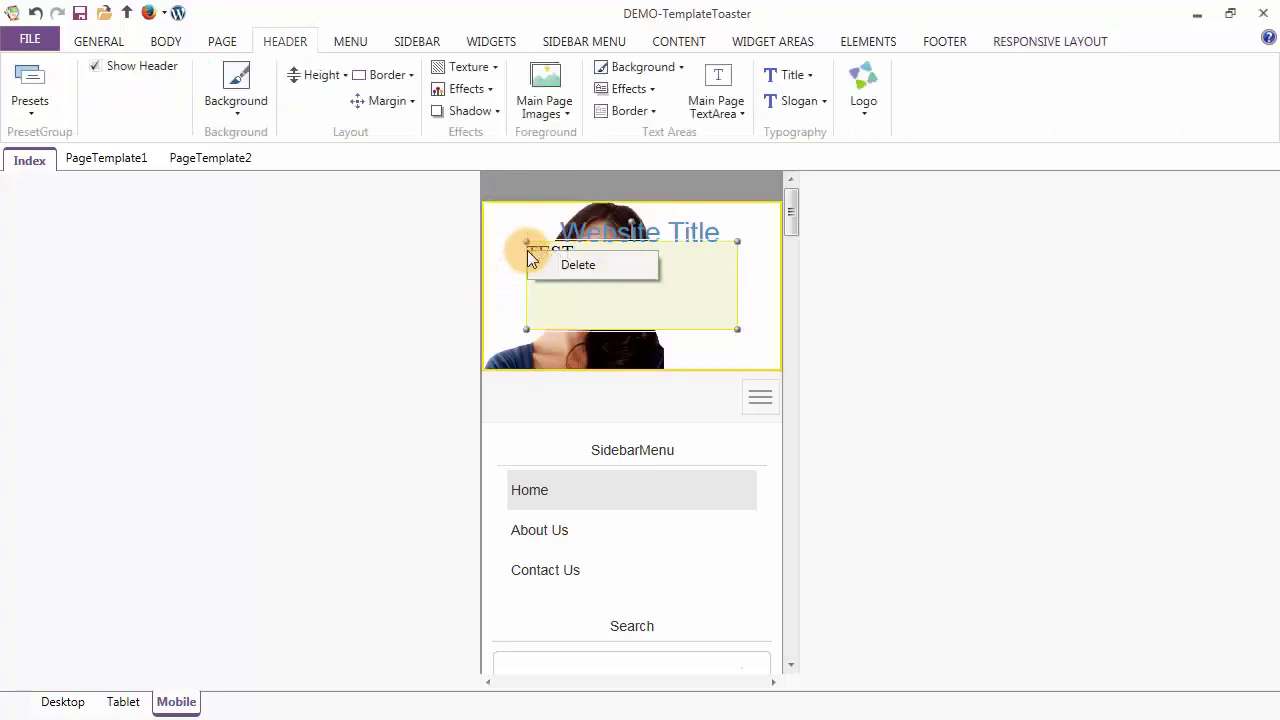
pyautogui.click(536, 261)
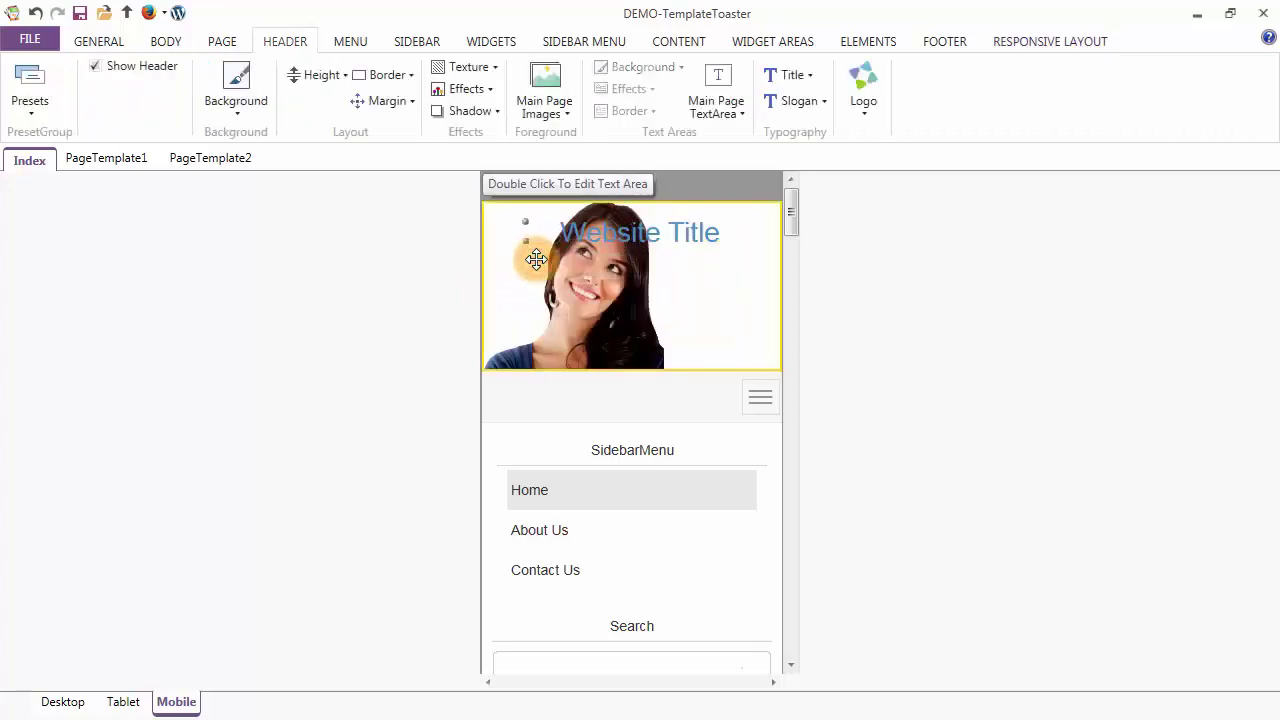
pyautogui.click(647, 238)
pyautogui.moveTo(647, 238); pyautogui.dragTo(697, 263)
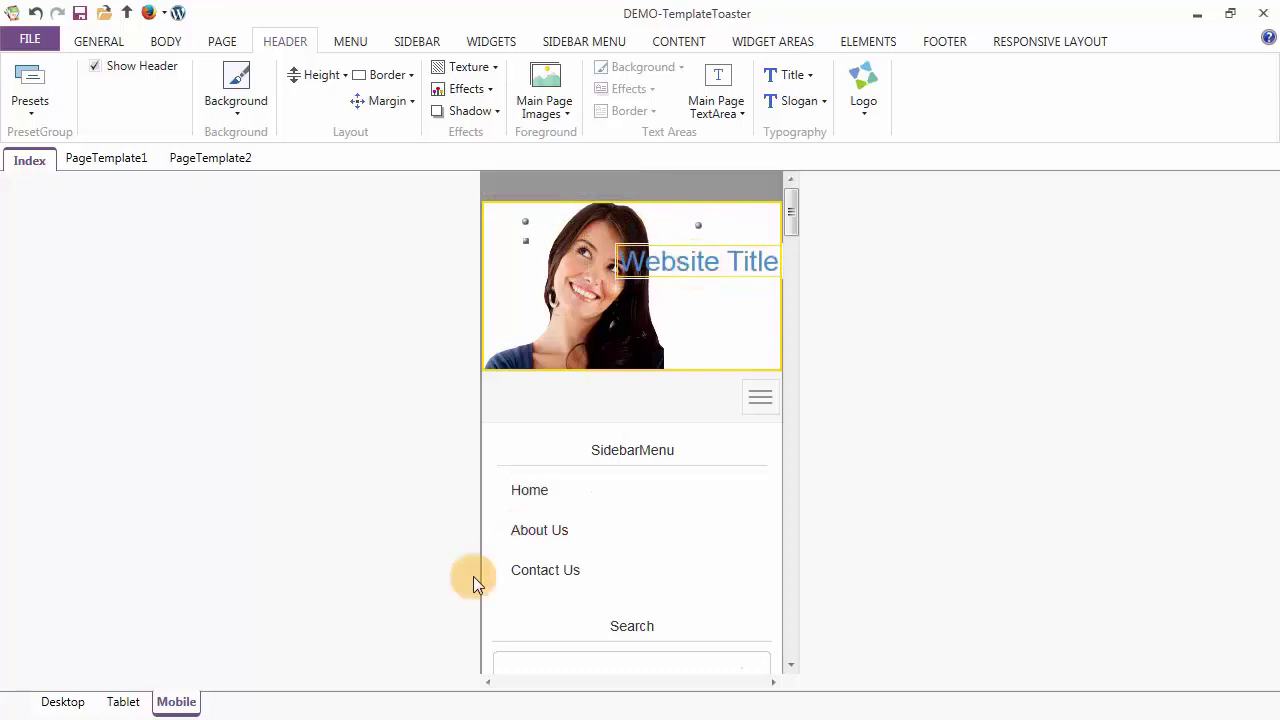
# Return to the desktop layout and preview the theme's index page in Mozilla Firefox, closing the browser when done
pyautogui.click(80, 705)
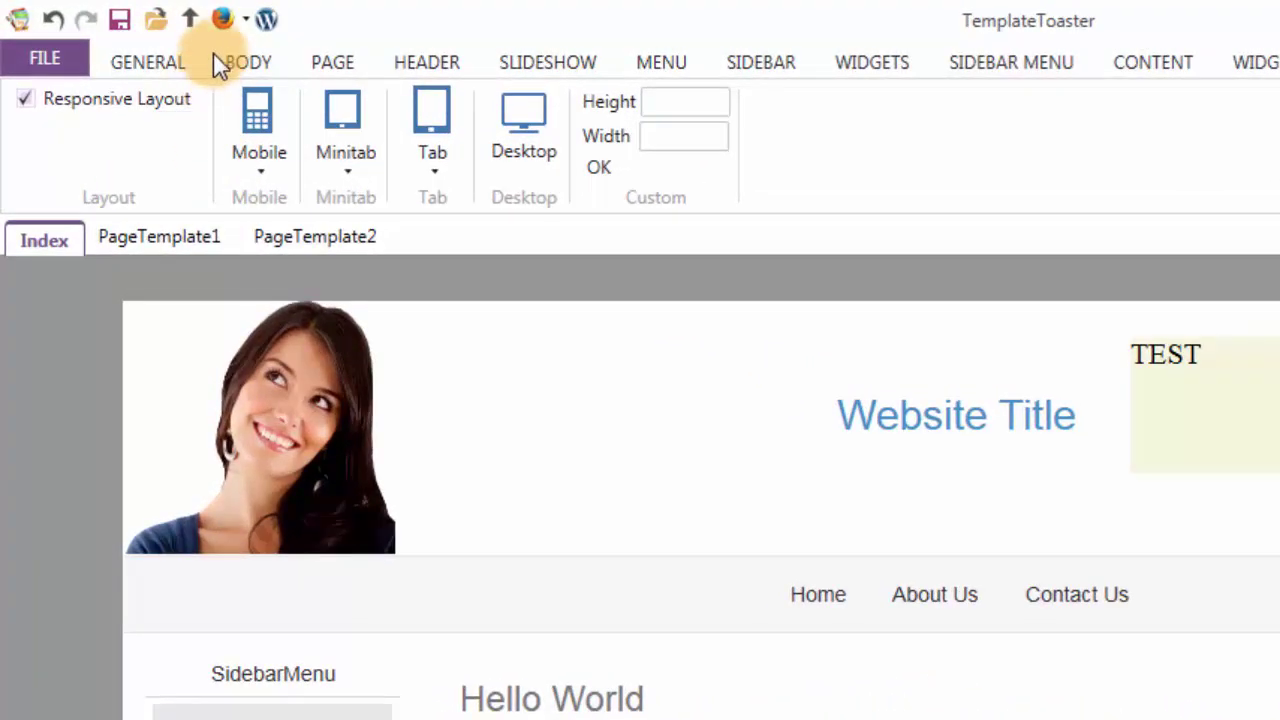
pyautogui.click(243, 22)
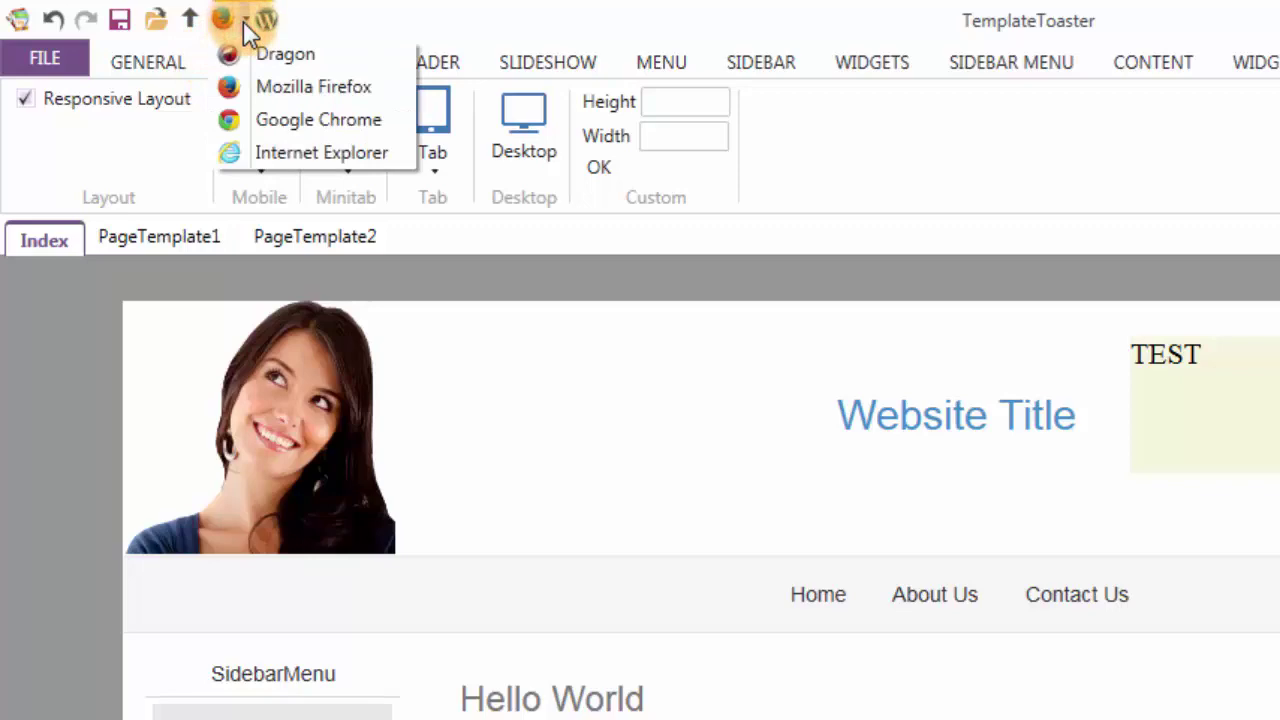
pyautogui.click(226, 14)
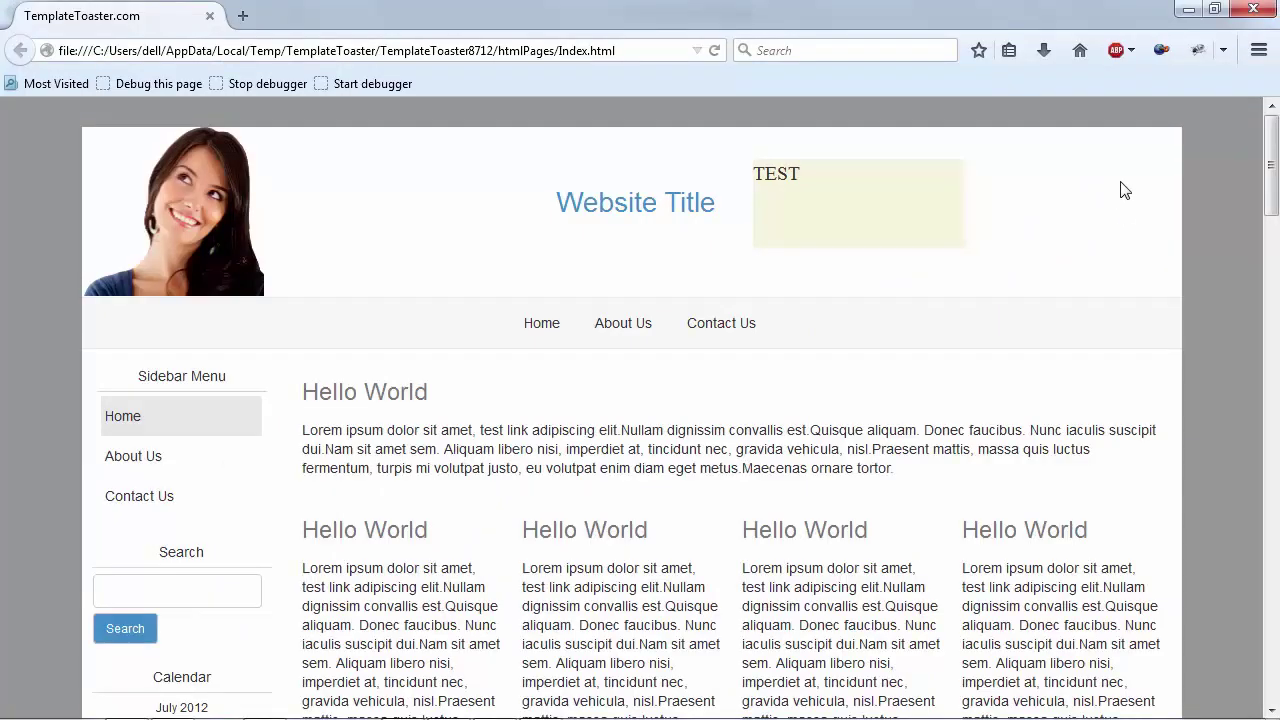
pyautogui.moveTo(1272, 155)
pyautogui.mouseDown()
pyautogui.moveTo(1265, 655)
pyautogui.moveTo(1272, 160)
pyautogui.mouseUp()
pyautogui.click(1253, 8)
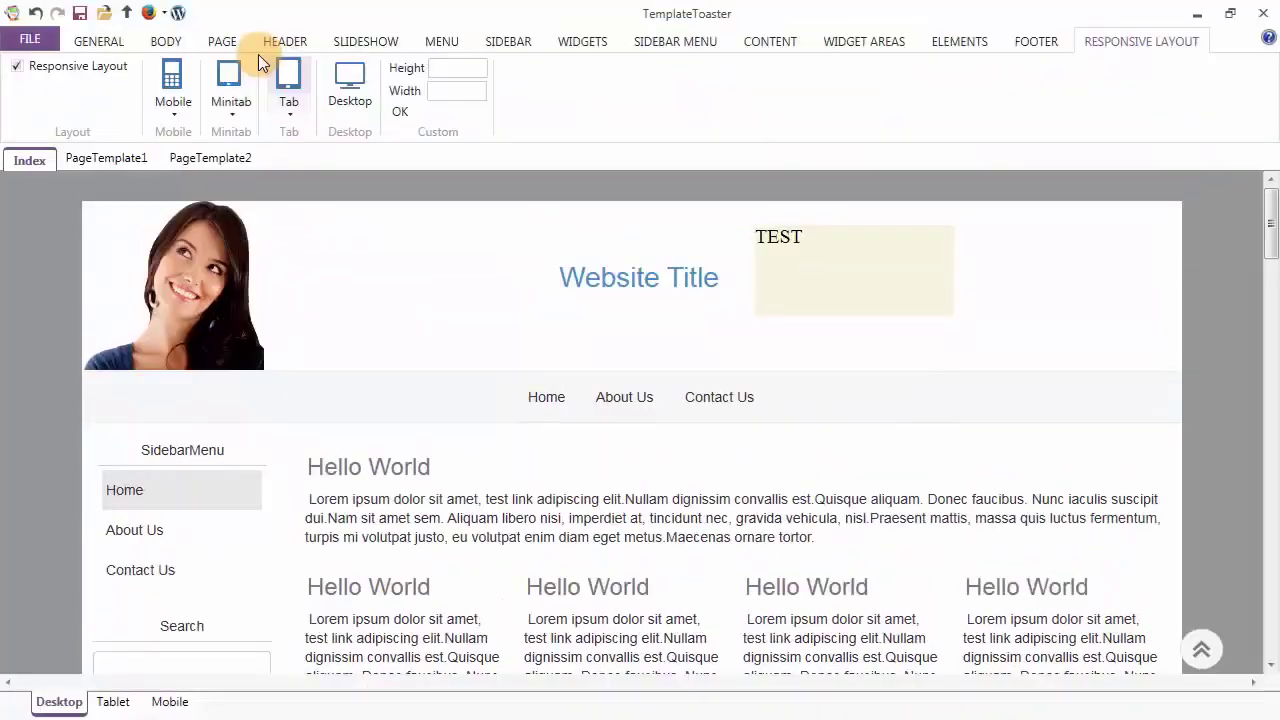
# Export the WordPress theme to the Desktop as a zip file named DEMO
pyautogui.click(178, 13)
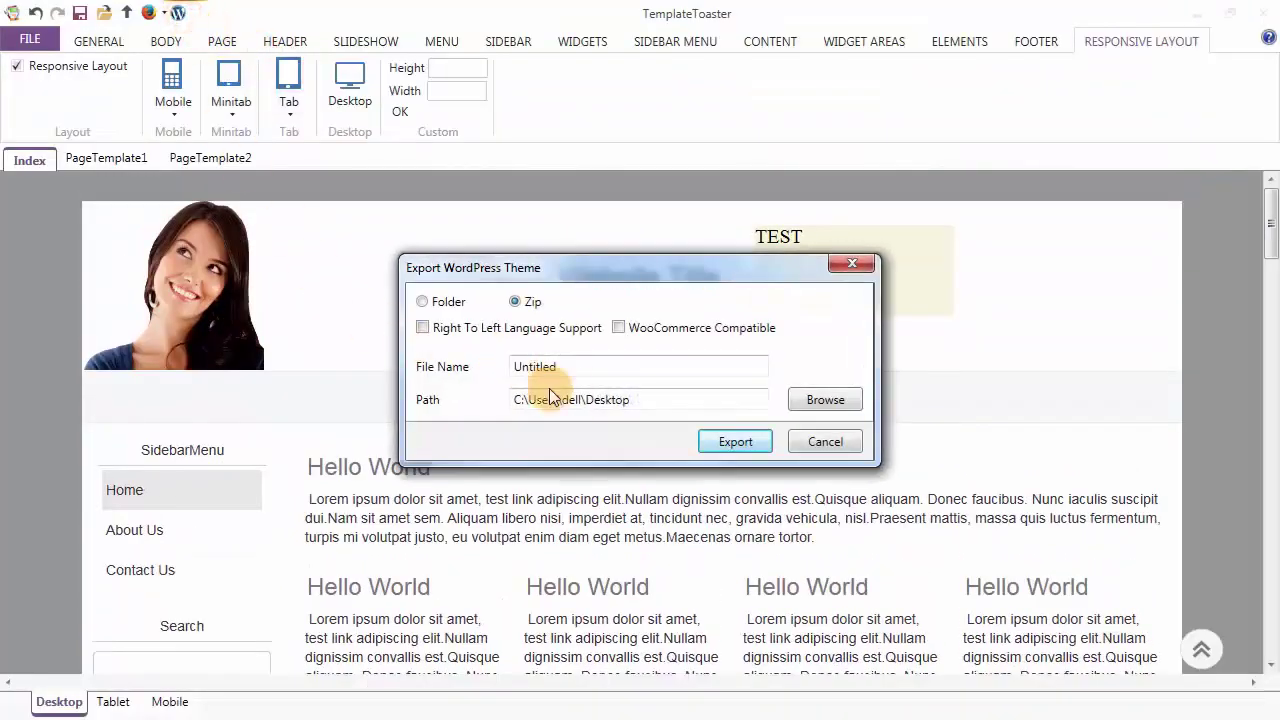
pyautogui.click(581, 367)
pyautogui.moveTo(524, 360); pyautogui.dragTo(451, 364)
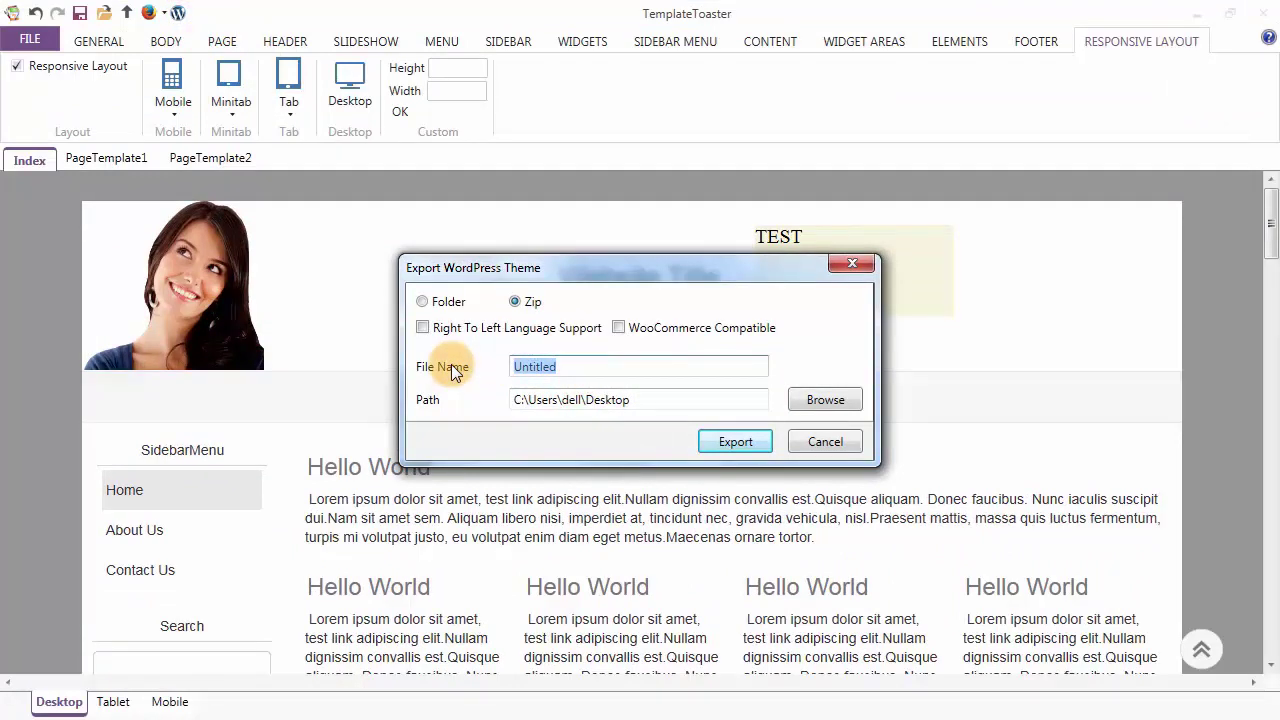
pyautogui.write('DEMO')
pyautogui.click(735, 441)
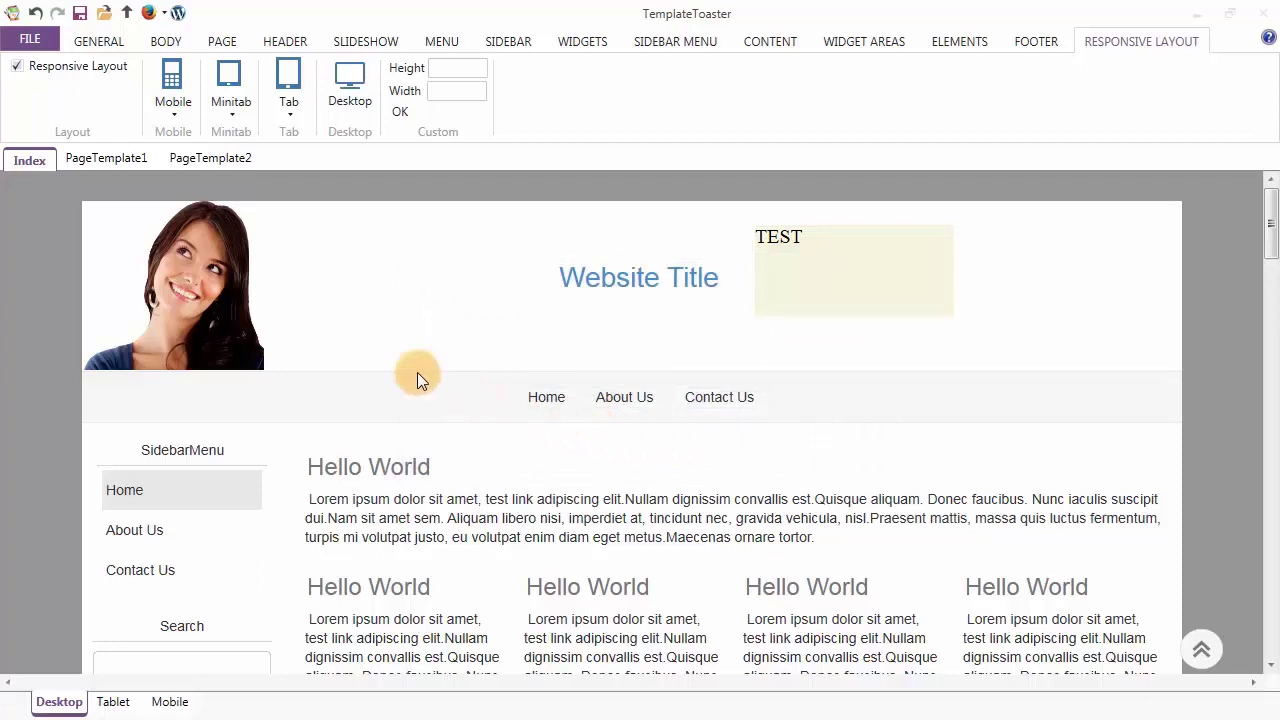
# Save the project as a TemplateToaster file named DEMO in the TemplateToaster Demo folder
pyautogui.click(81, 14)
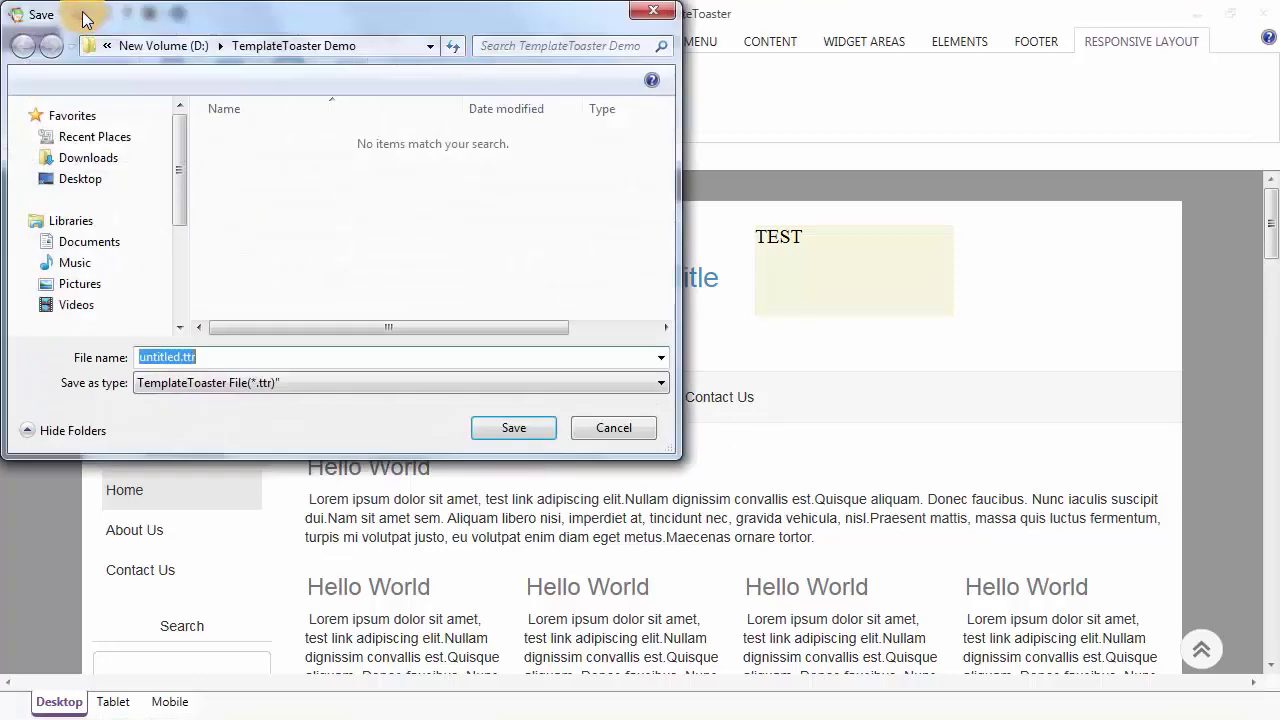
pyautogui.write('DEMO')
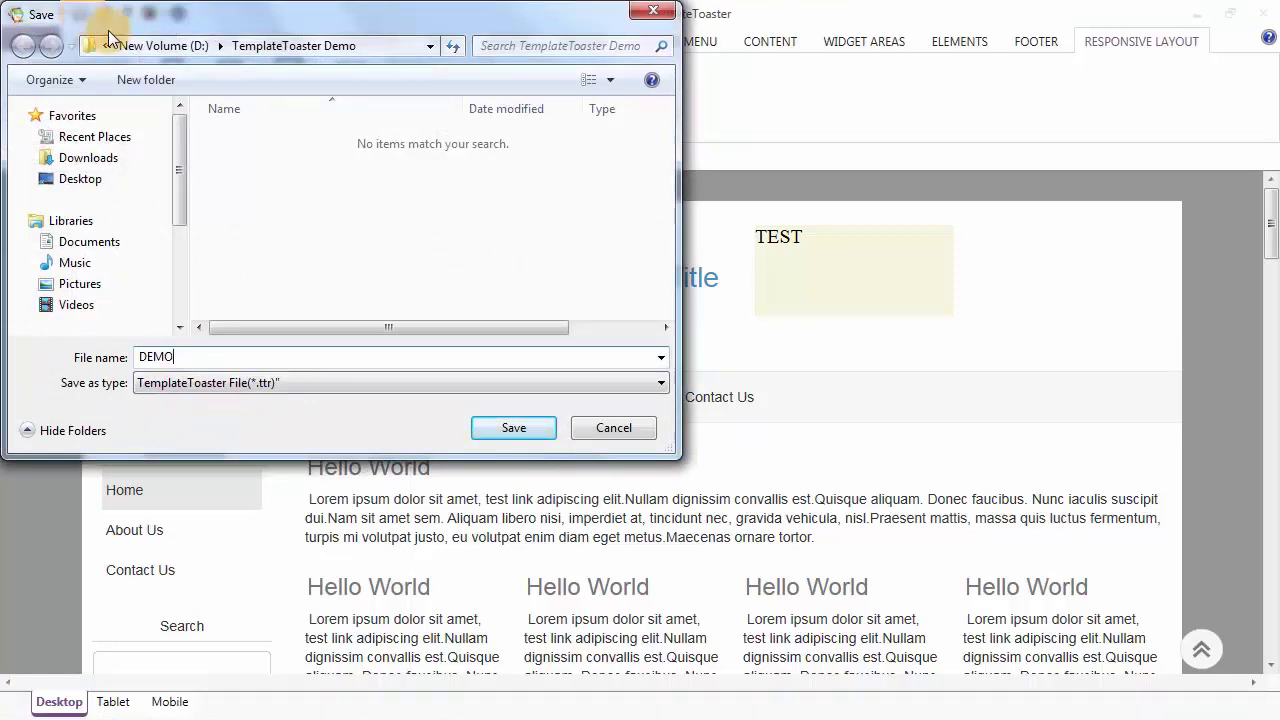
pyautogui.click(506, 427)
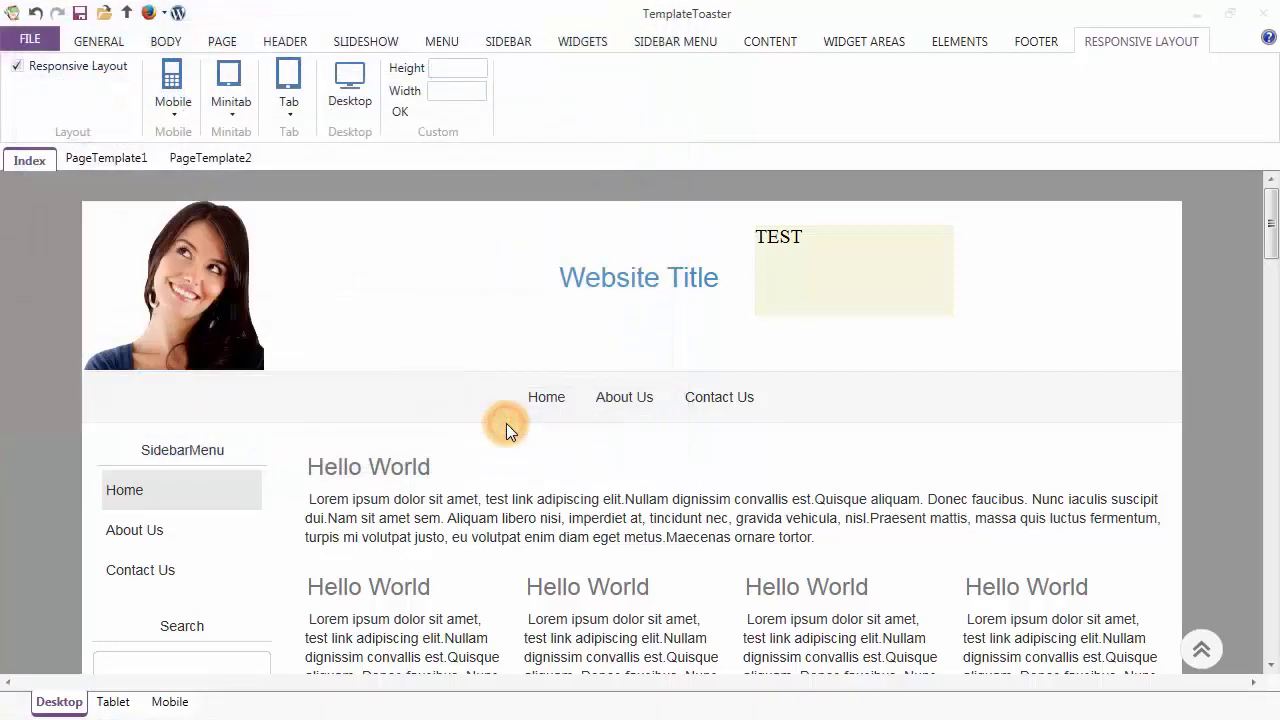